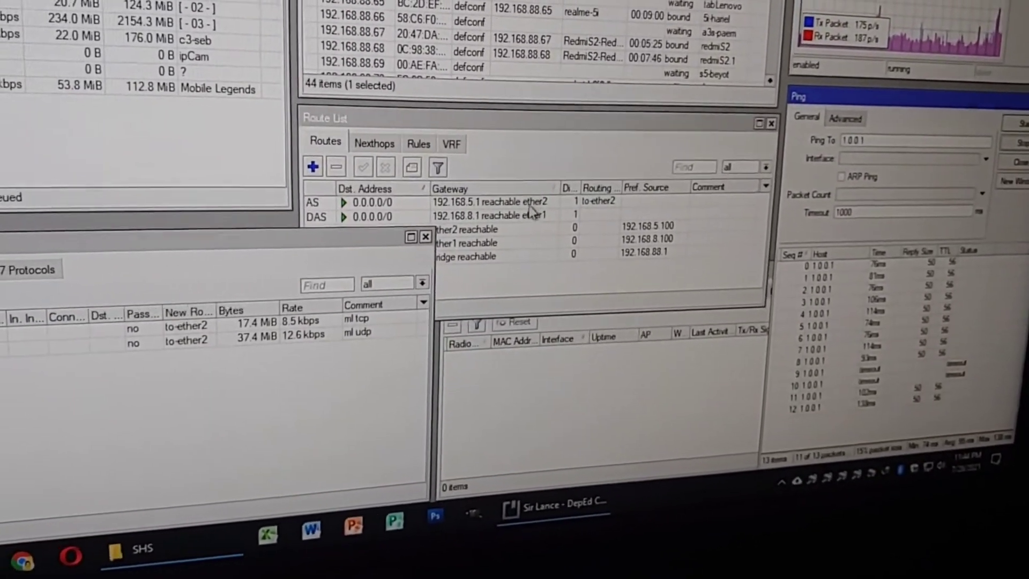
# Step: Disable the 0.0.0.0/0 default route via 192.168.5.1 on ether2 that carries the to-ether2 mark
pyautogui.click(522, 189)
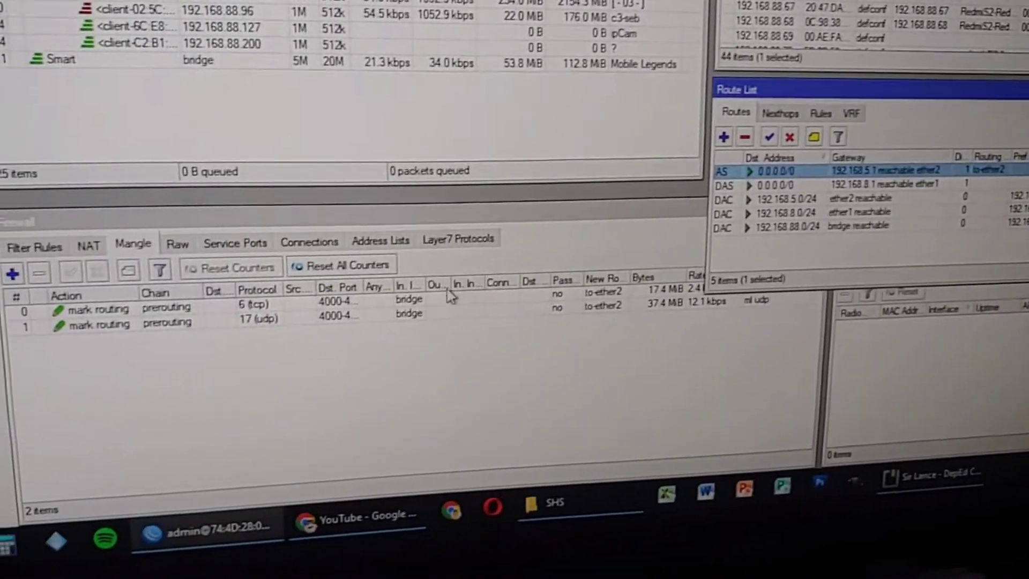
pyautogui.click(450, 296)
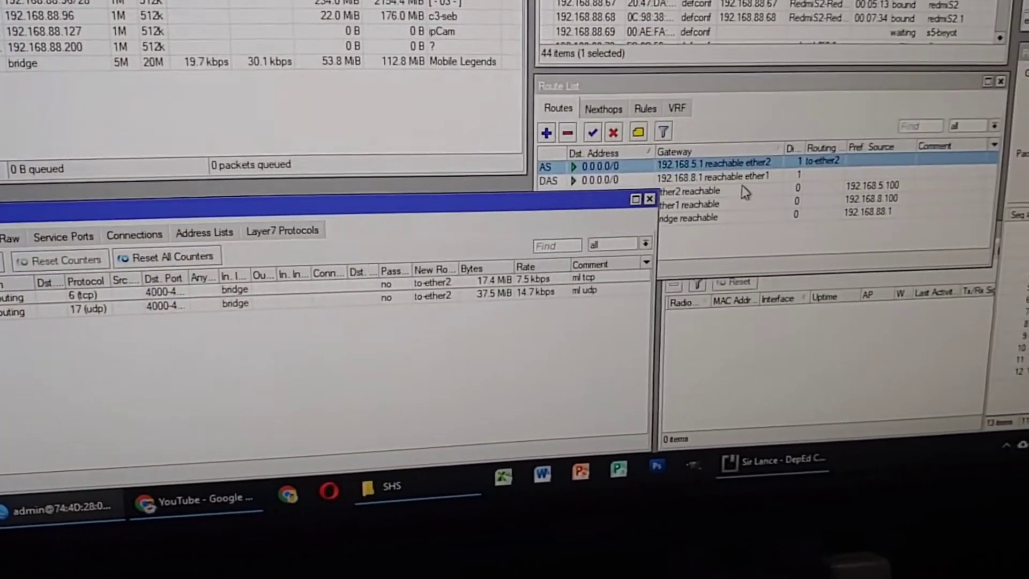
pyautogui.click(750, 182)
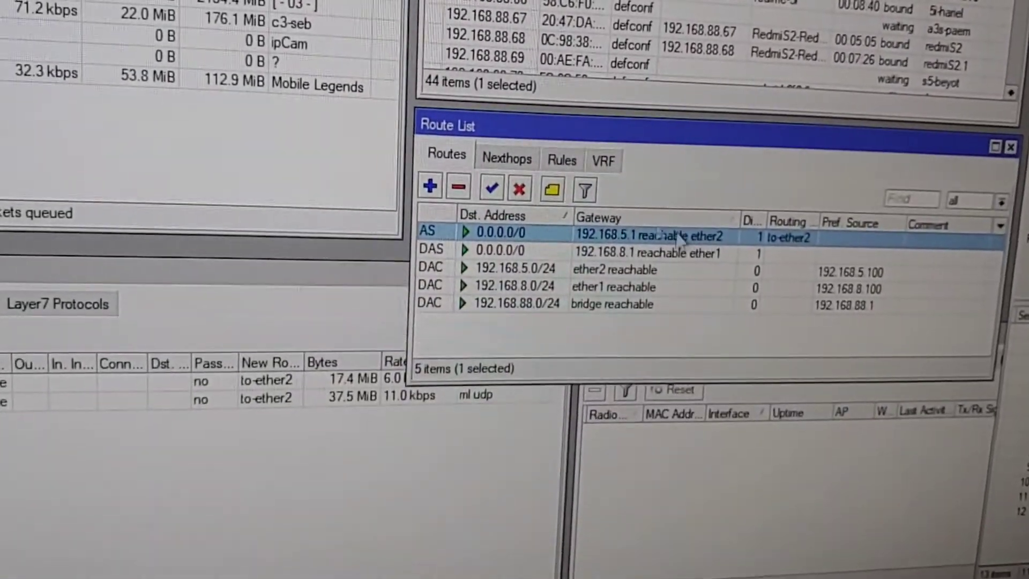
pyautogui.click(512, 215)
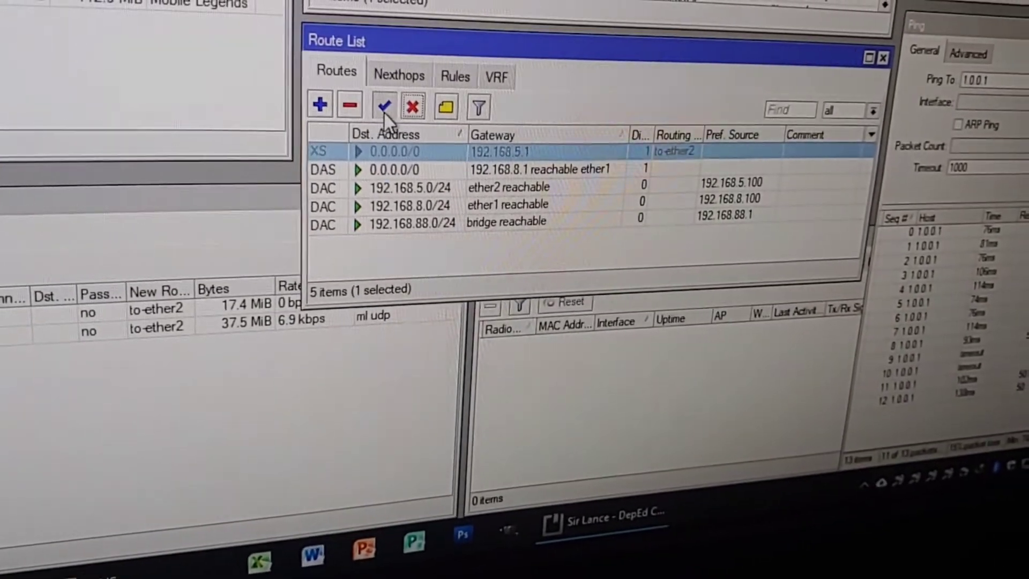
# Step: Enable the 192.168.5.1 ether2 default route again and clear the route selection
pyautogui.click(384, 109)
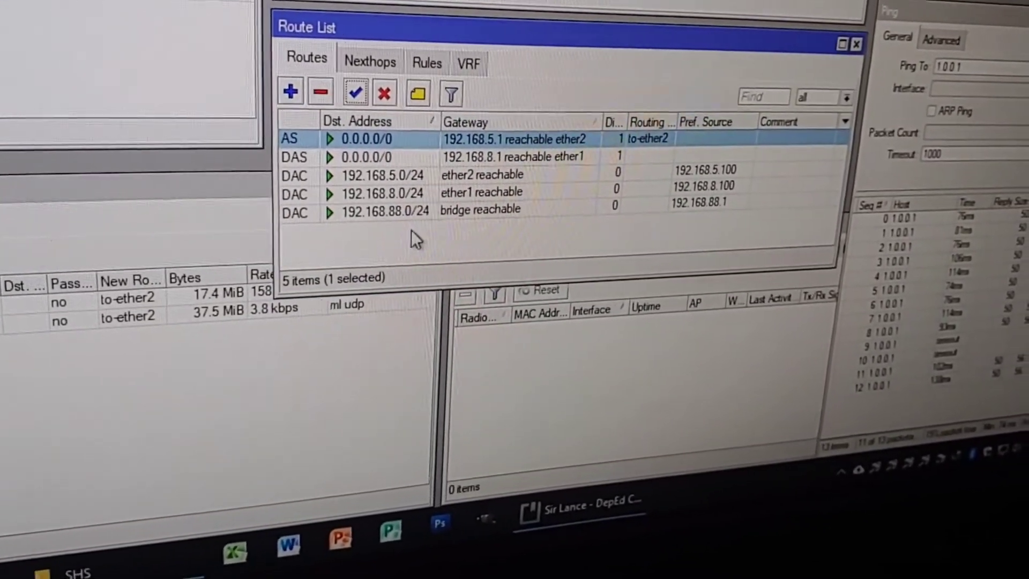
pyautogui.click(413, 249)
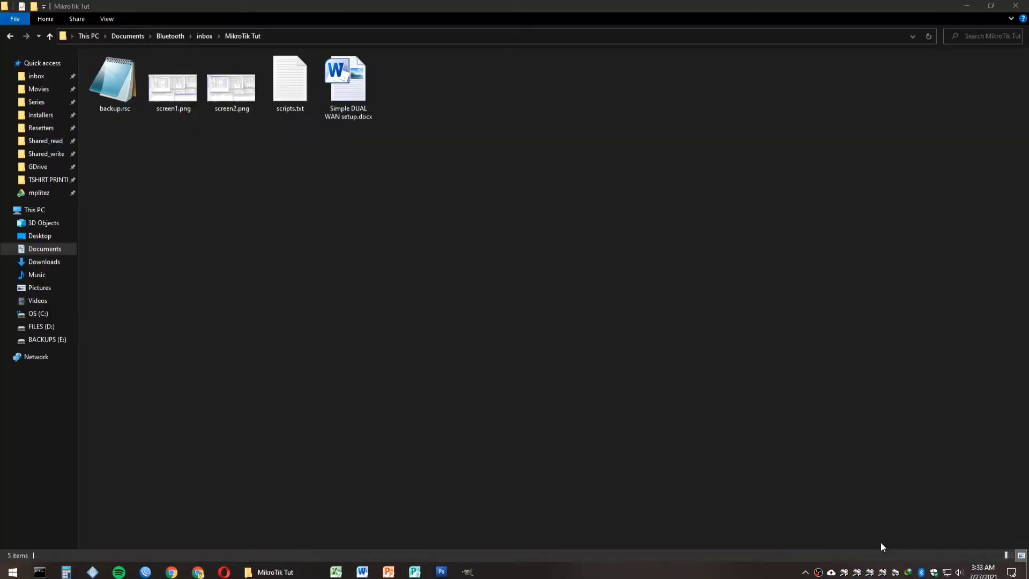
# Step: Open Simple DUAL WAN setup.docx in Word and highlight the WAN table rows
pyautogui.click(562, 396)
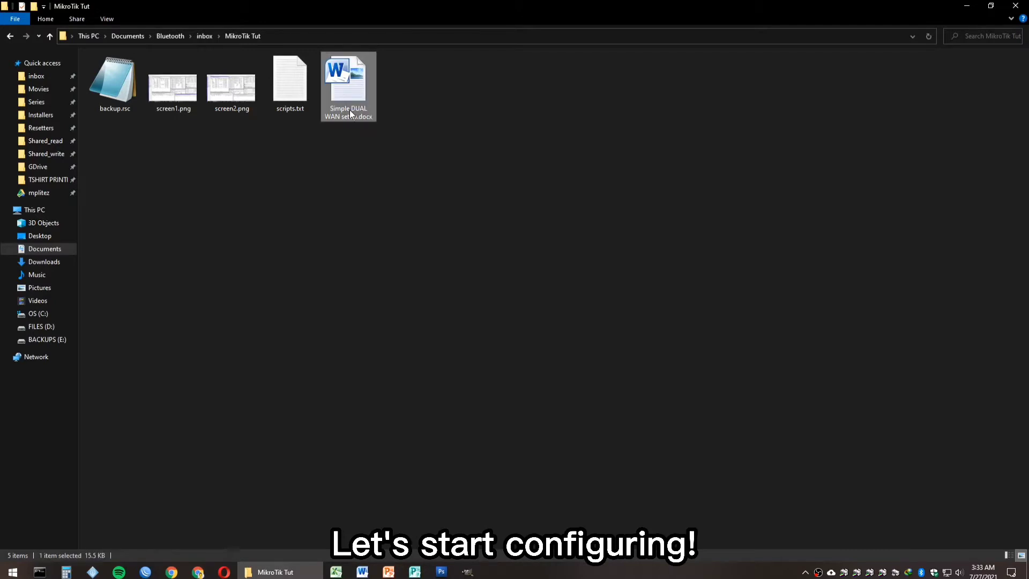
pyautogui.doubleClick(351, 114)
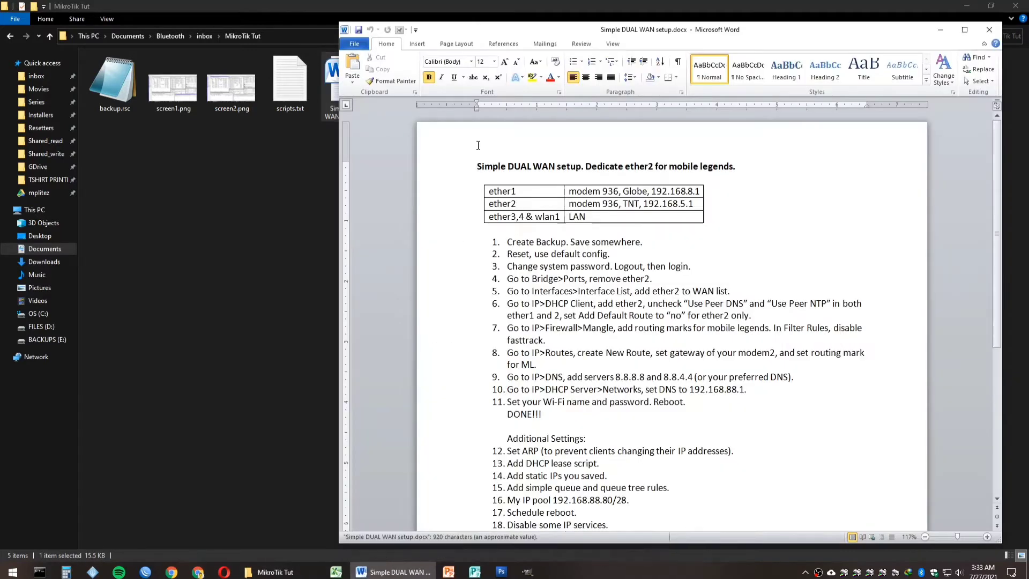
pyautogui.scroll(-1, 893, 180)
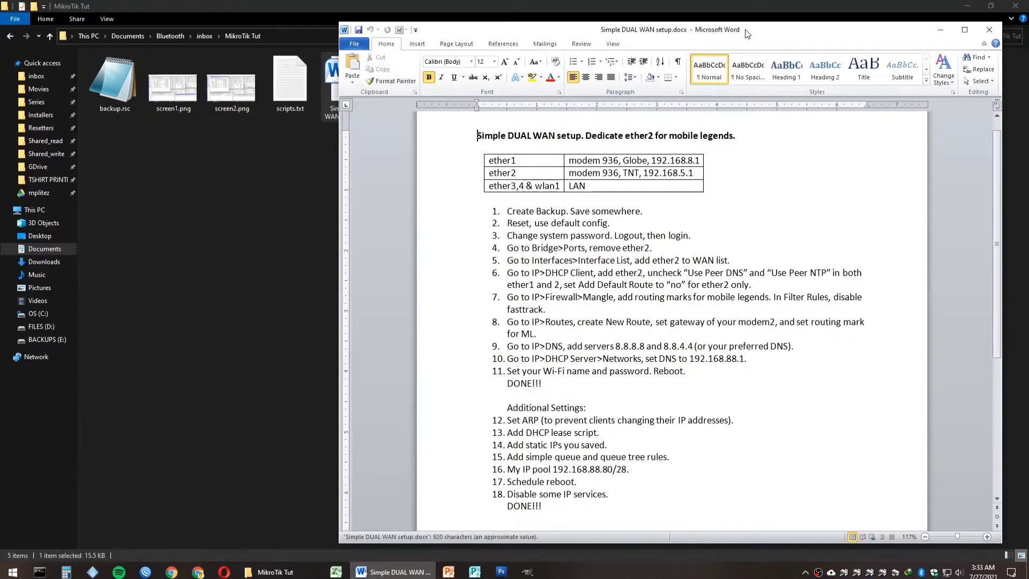
pyautogui.moveTo(746, 30); pyautogui.dragTo(761, 28)
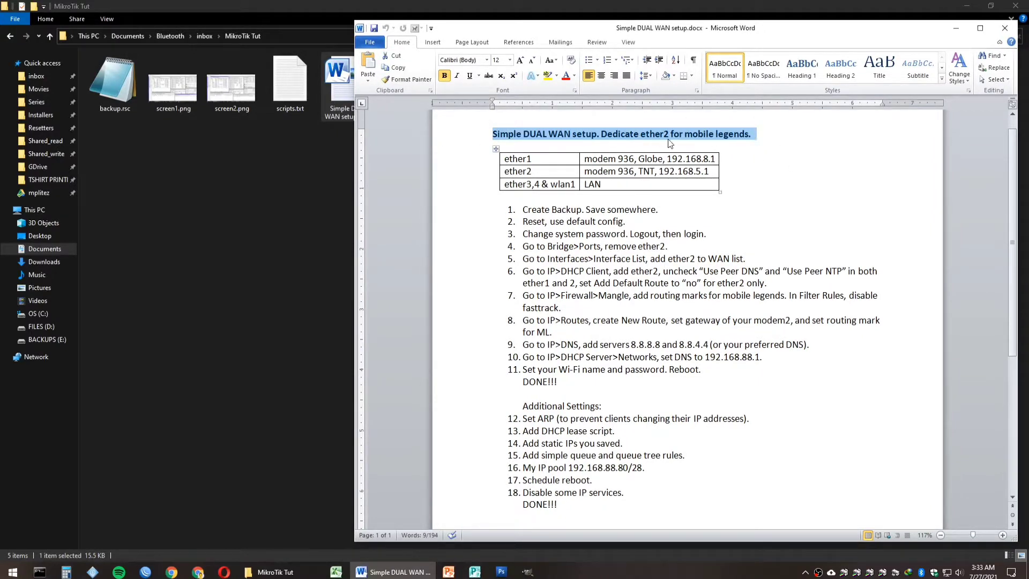
pyautogui.moveTo(460, 160); pyautogui.dragTo(459, 187)
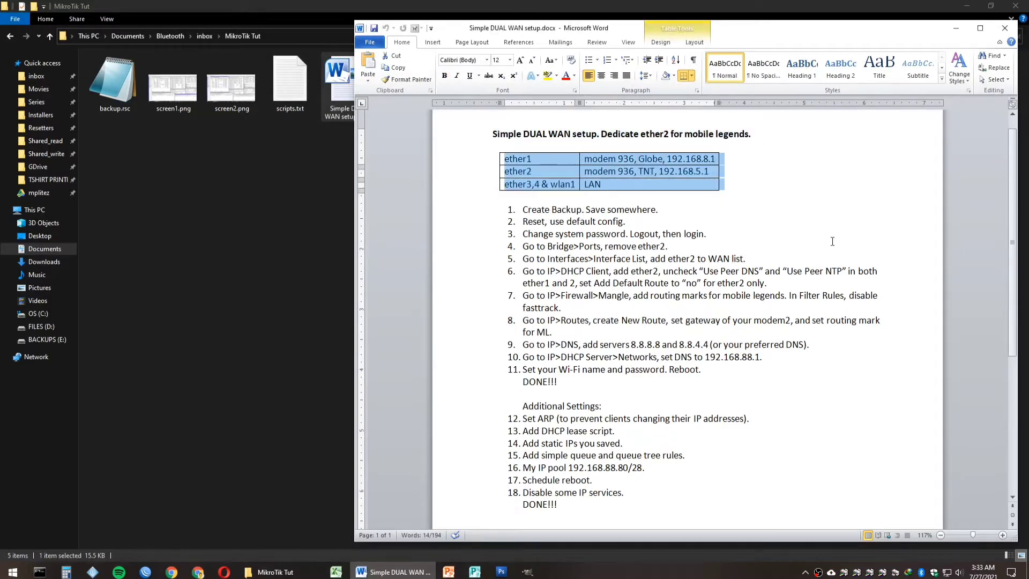
# Step: Mark step 1, Create Backup, then connect WinBox to the router at 192.168.88.1
pyautogui.click(462, 213)
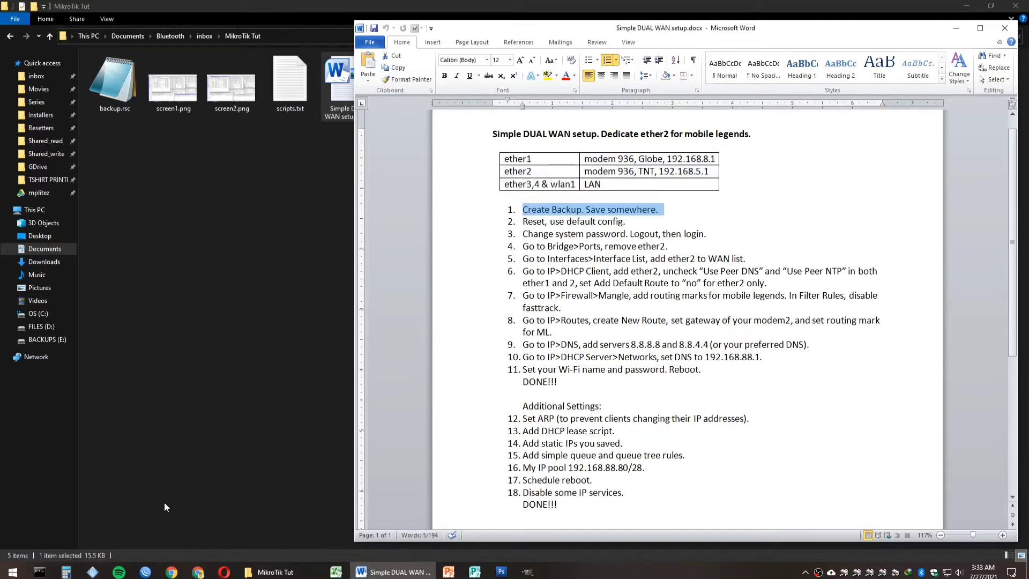
pyautogui.click(145, 572)
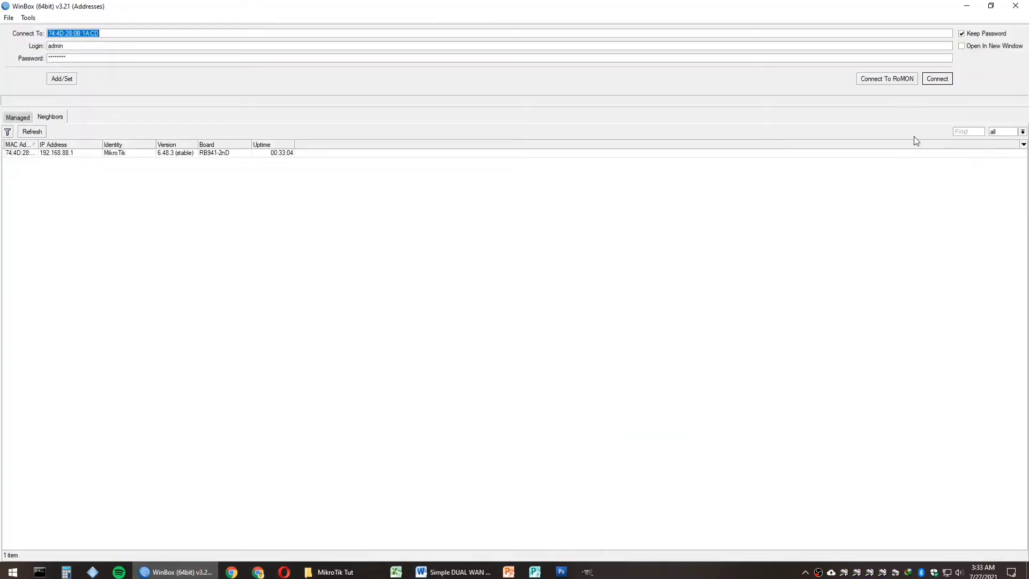
pyautogui.click(937, 79)
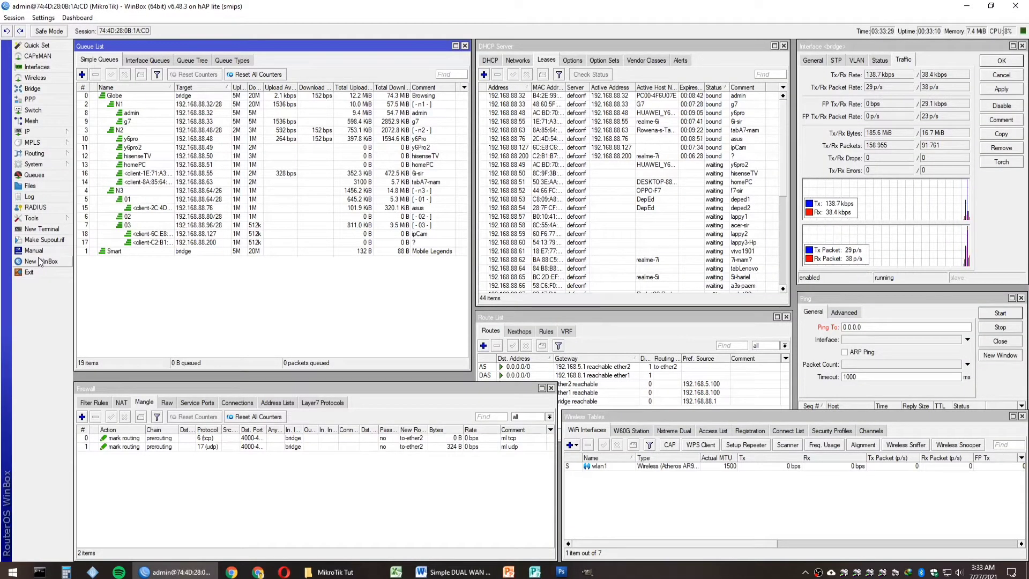
# Step: Run 'export file=backup' in a router terminal and show backup.rsc in Files
pyautogui.click(43, 229)
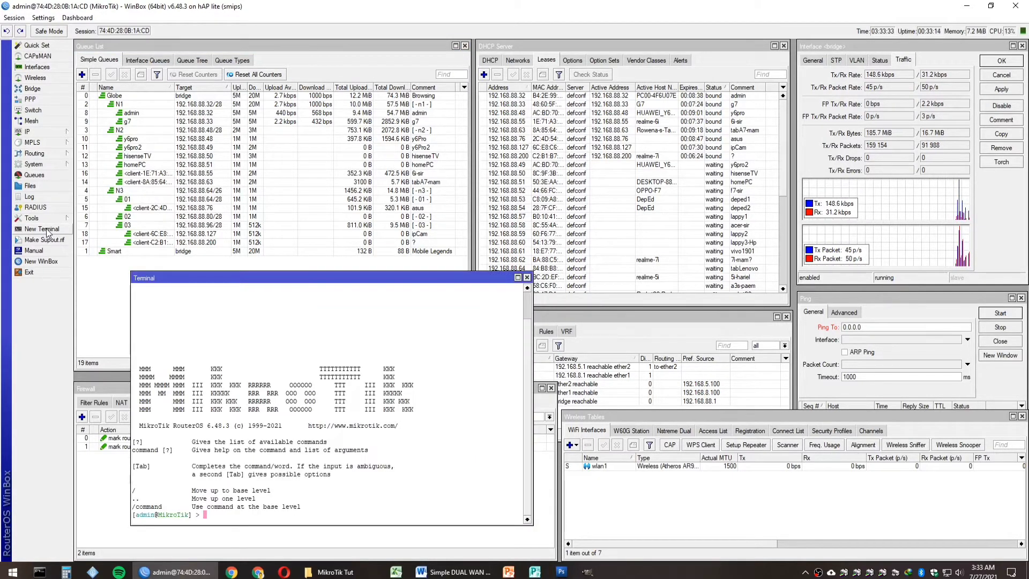
pyautogui.write('e')
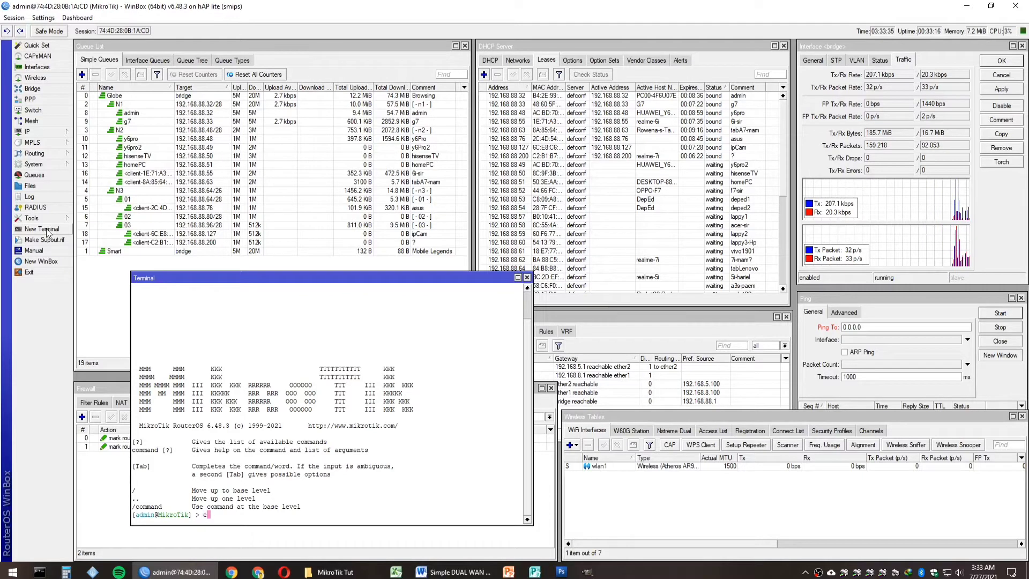
pyautogui.write('xport file=')
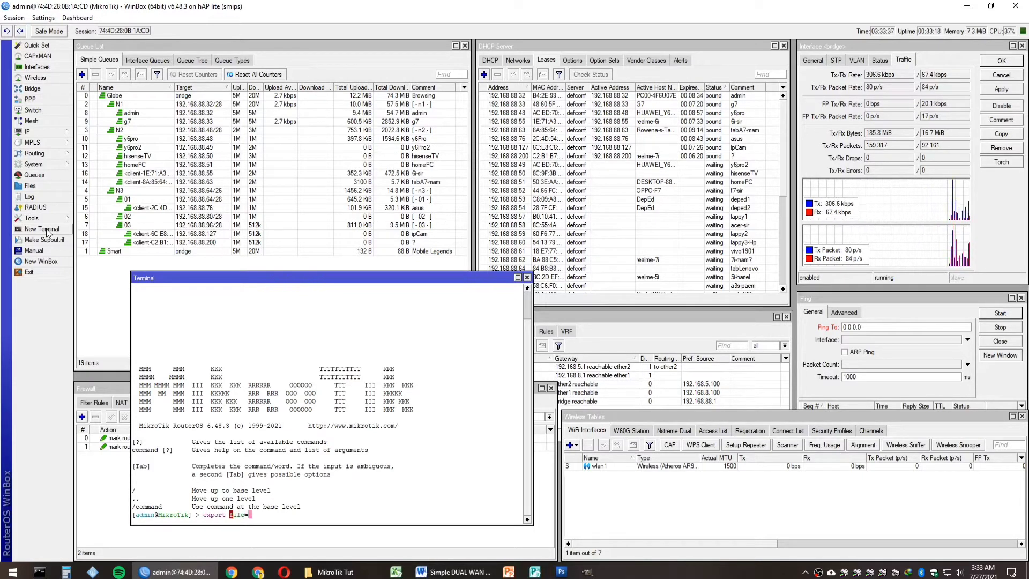
pyautogui.write('backup')
pyautogui.press('Return')
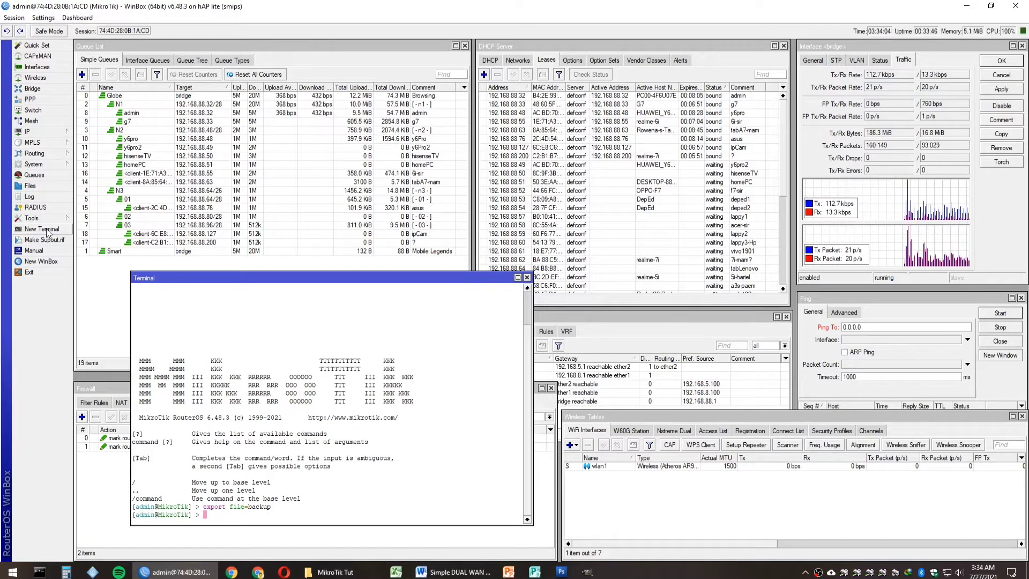
pyautogui.click(527, 278)
pyautogui.click(44, 187)
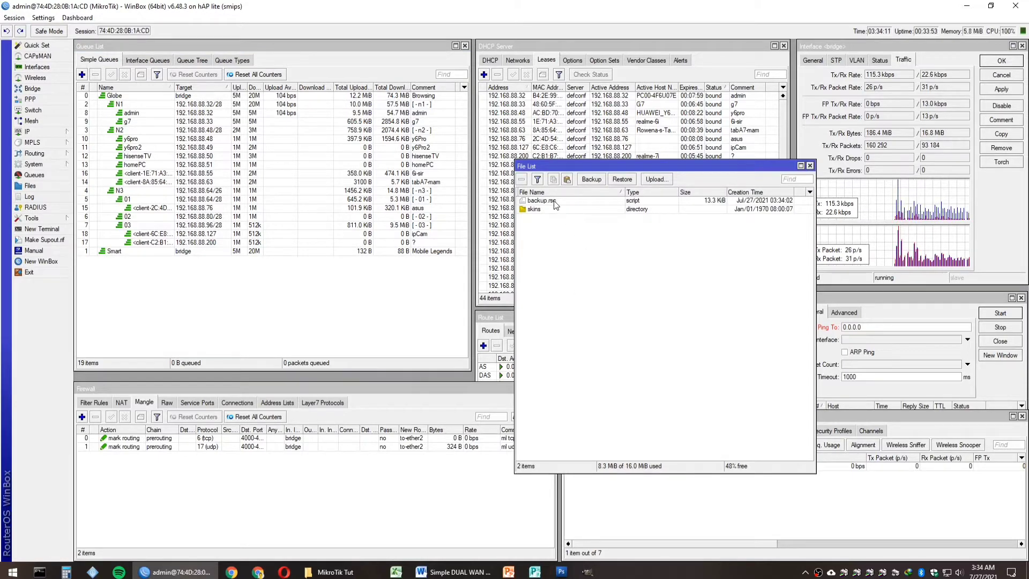
# Step: Copy backup.rsc into the MikroTik Tut folder, keeping both copies as backup (2).rsc
pyautogui.moveTo(554, 204); pyautogui.dragTo(175, 311)
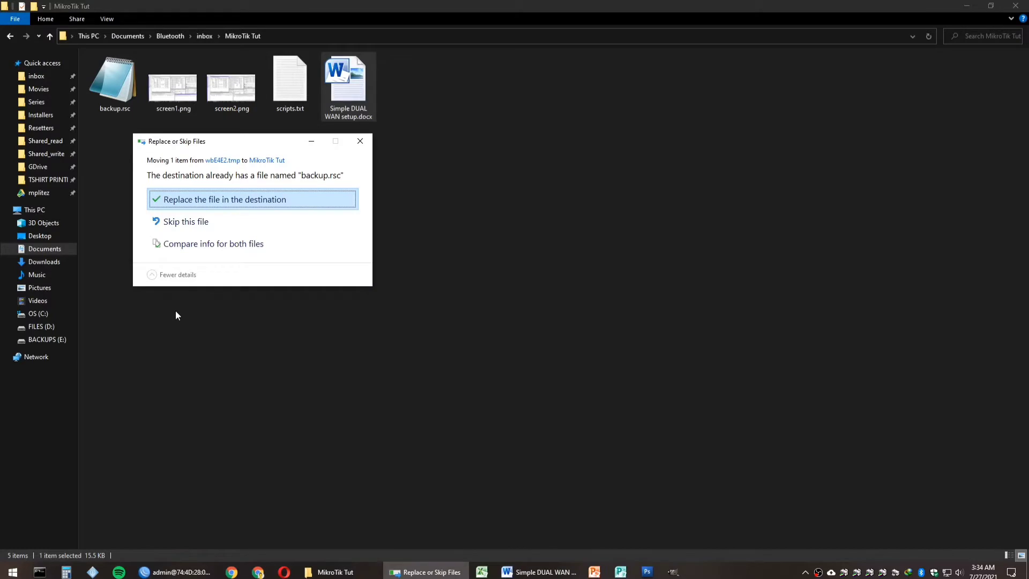
pyautogui.click(223, 247)
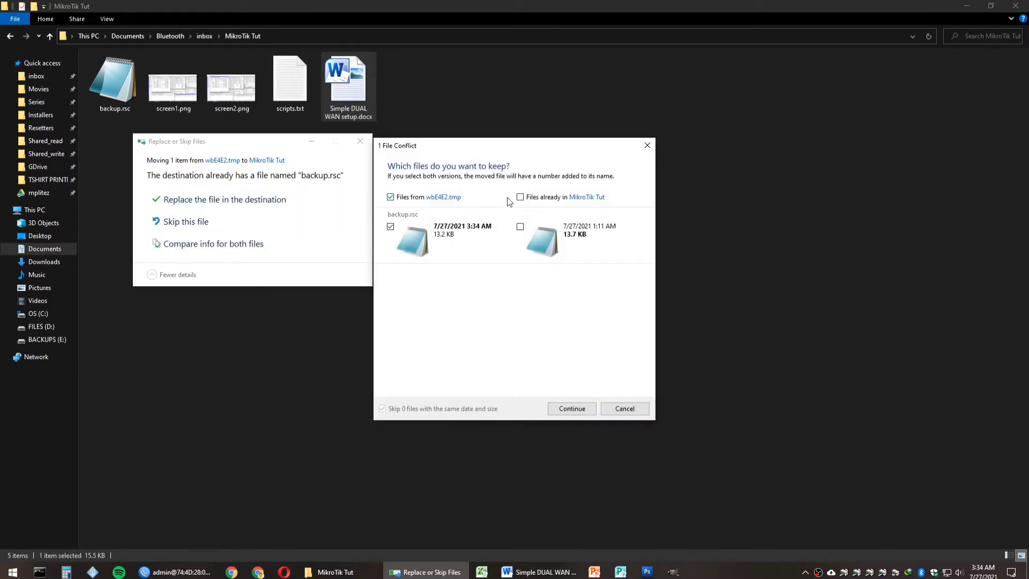
pyautogui.click(571, 408)
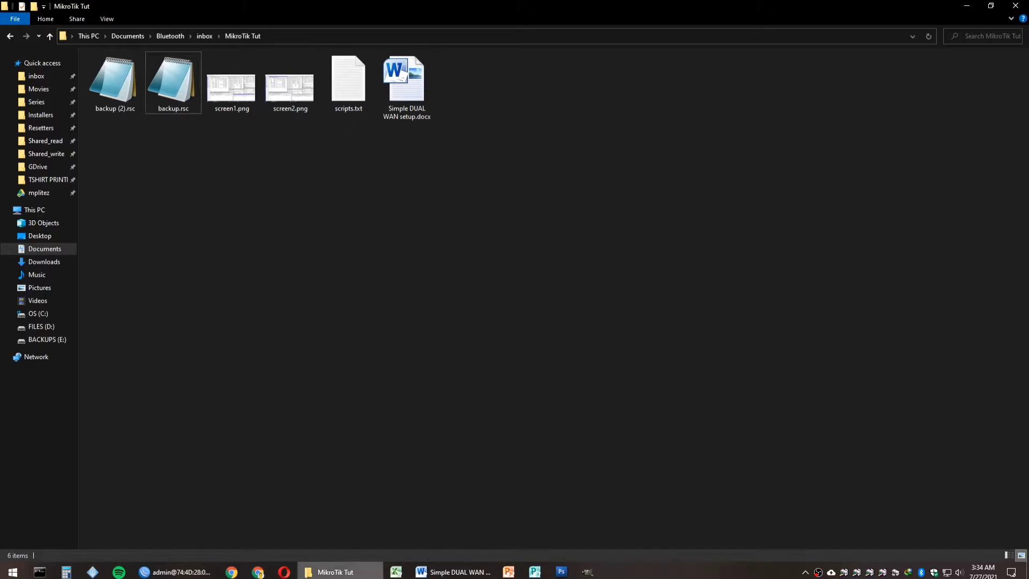
# Step: Close the router's File List and bring the setup guide back into view
pyautogui.click(190, 572)
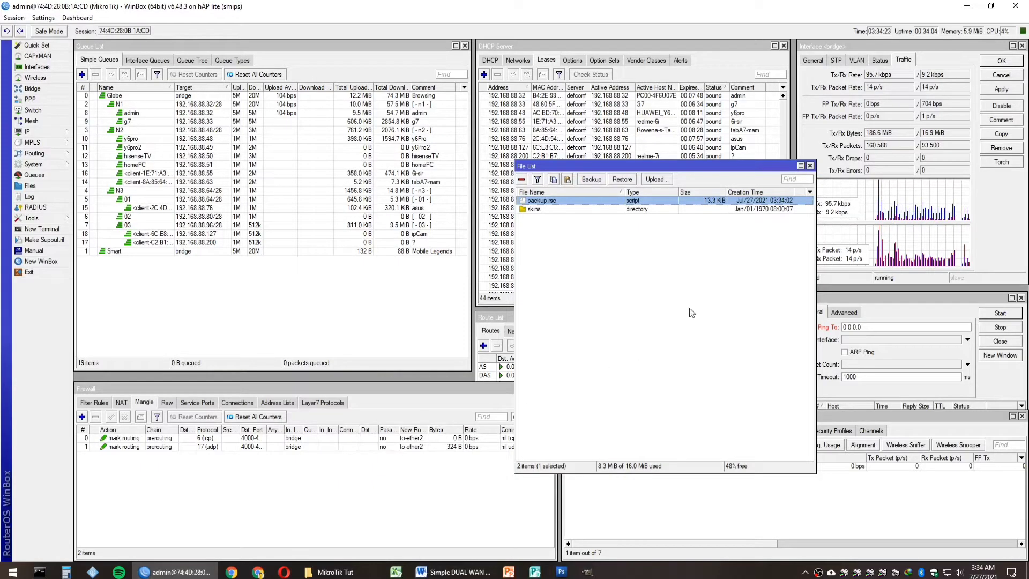
pyautogui.click(810, 166)
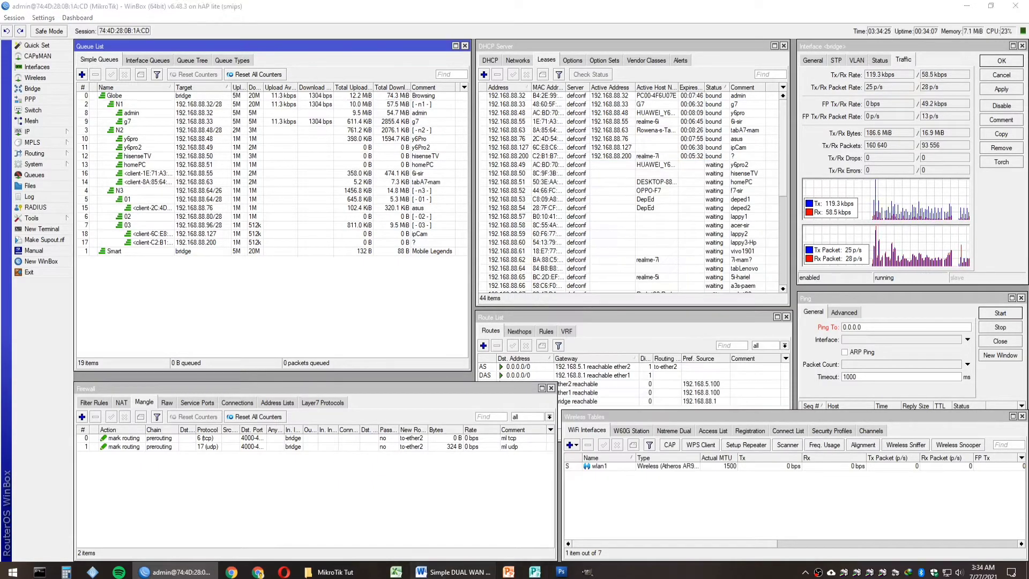
pyautogui.click(453, 571)
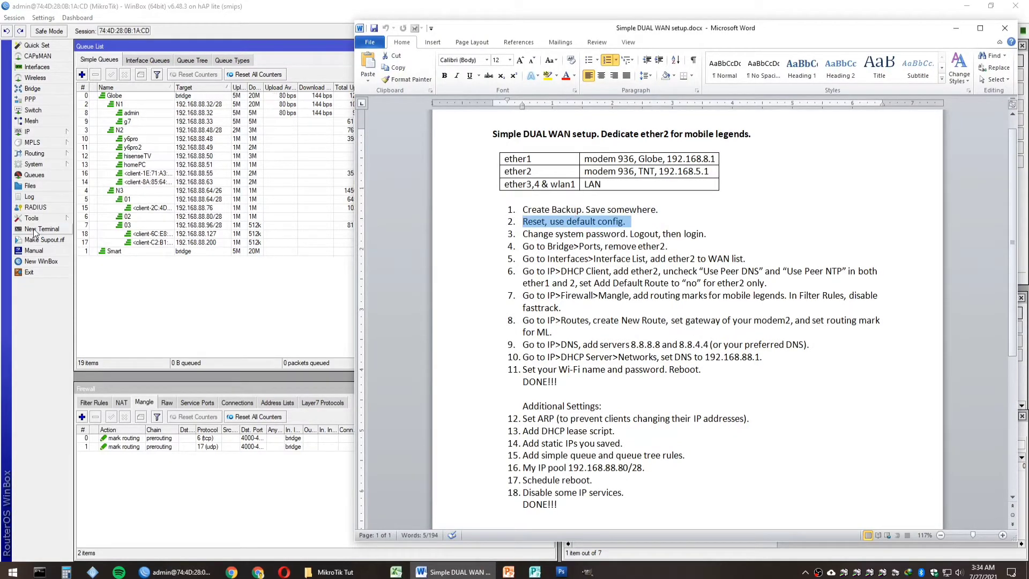
# Step: Reset the router configuration with Do Not Backup ticked and confirm the reboot
pyautogui.click(134, 6)
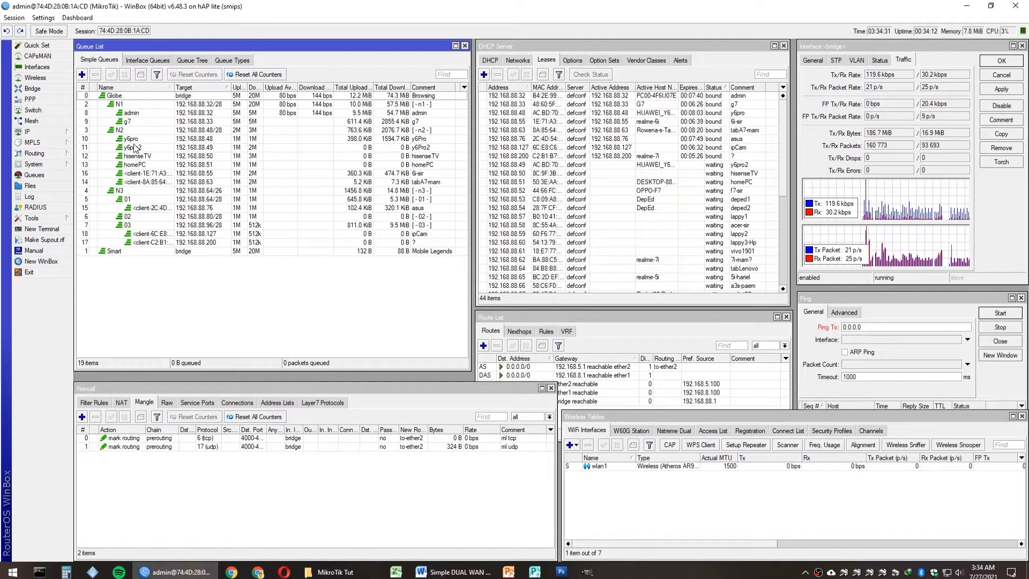
pyautogui.click(57, 165)
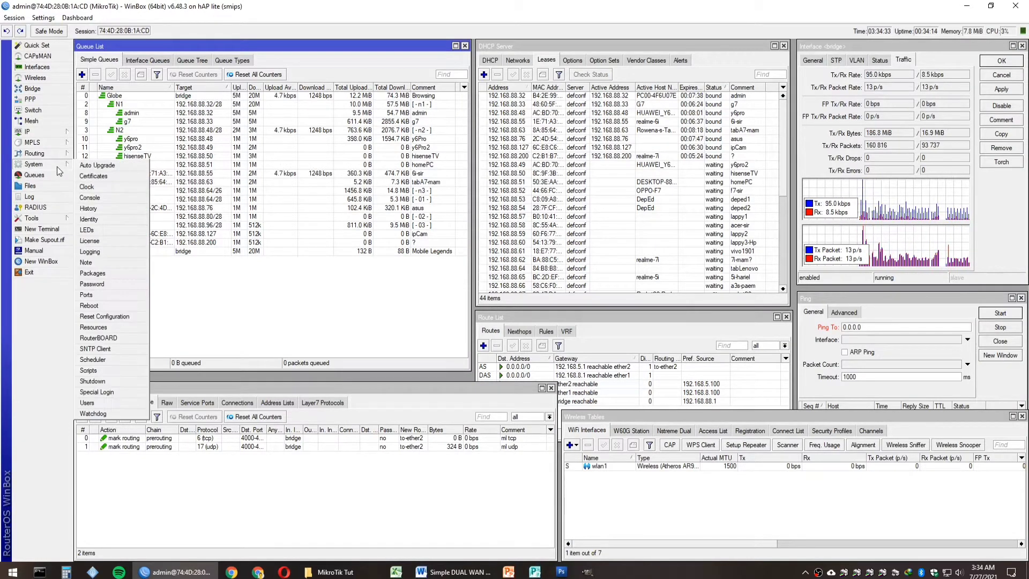
pyautogui.click(95, 317)
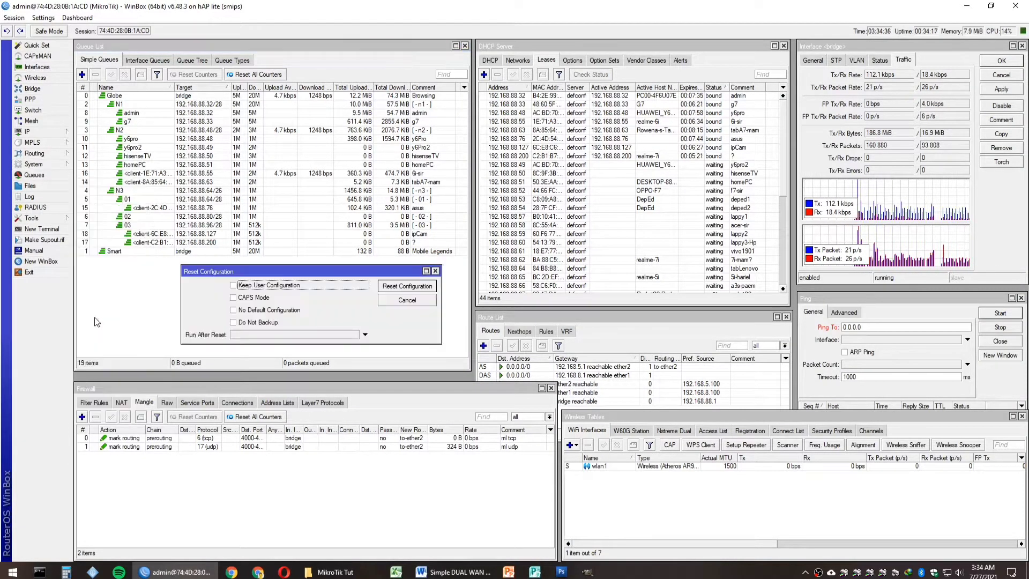
pyautogui.click(256, 323)
pyautogui.click(389, 290)
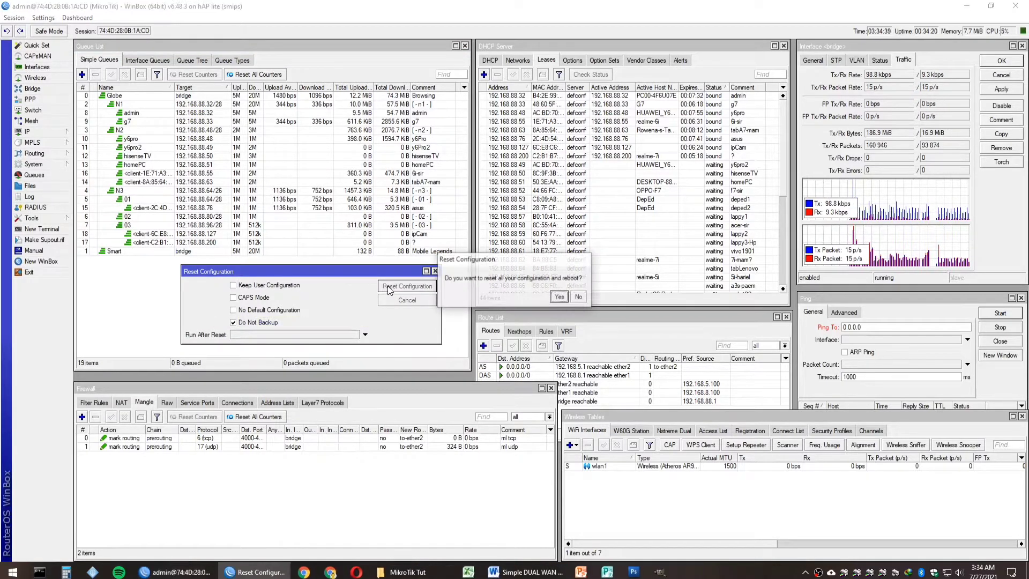
pyautogui.click(558, 300)
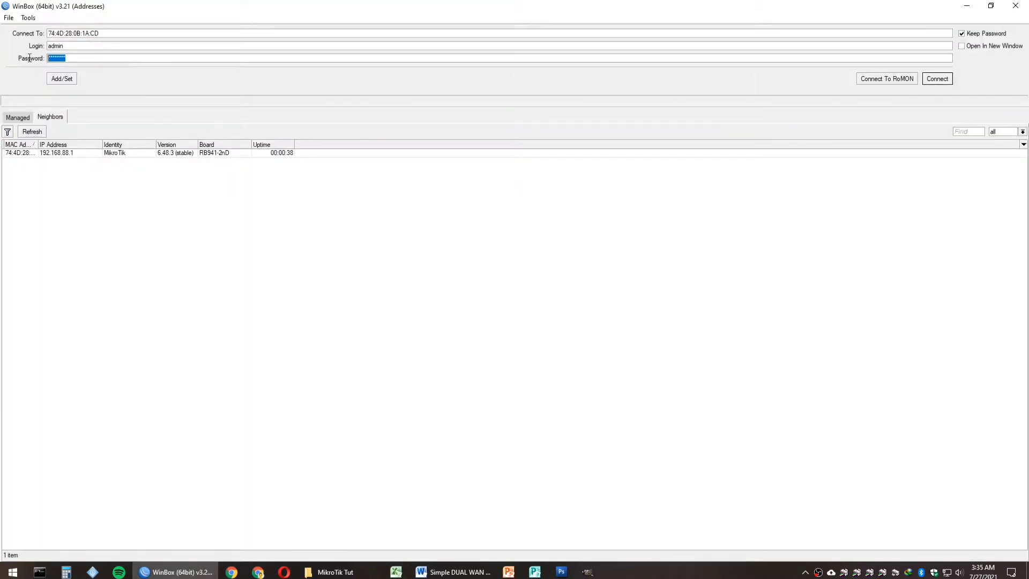
# Step: Connect to the reset router and dismiss the Default Configuration notice
pyautogui.click(929, 81)
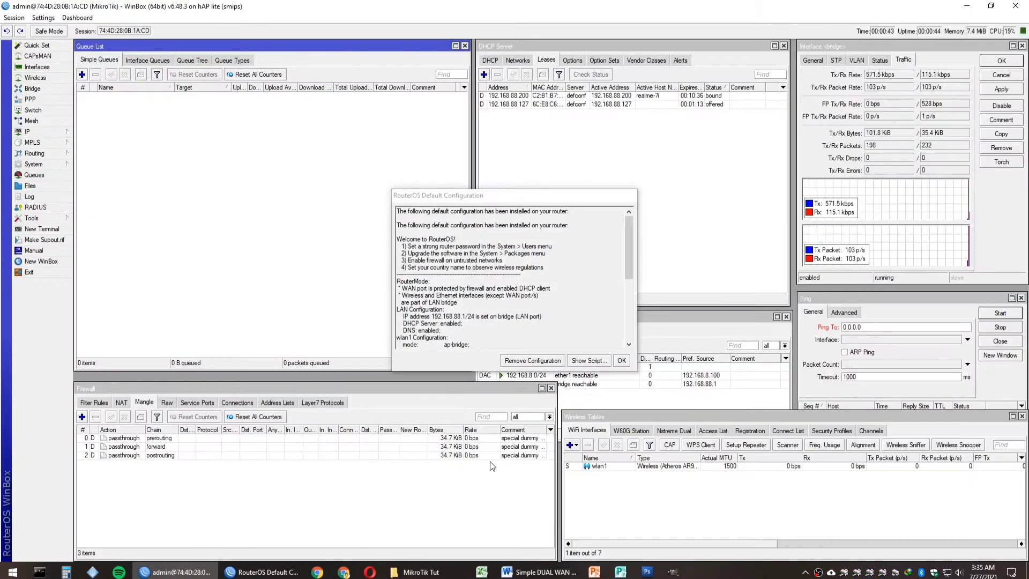
pyautogui.click(621, 360)
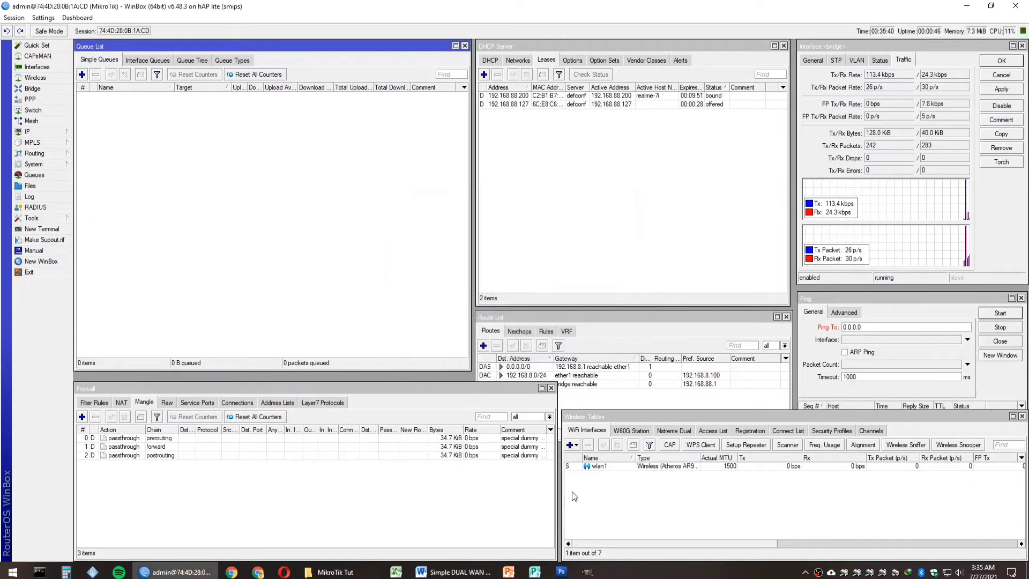
pyautogui.click(465, 572)
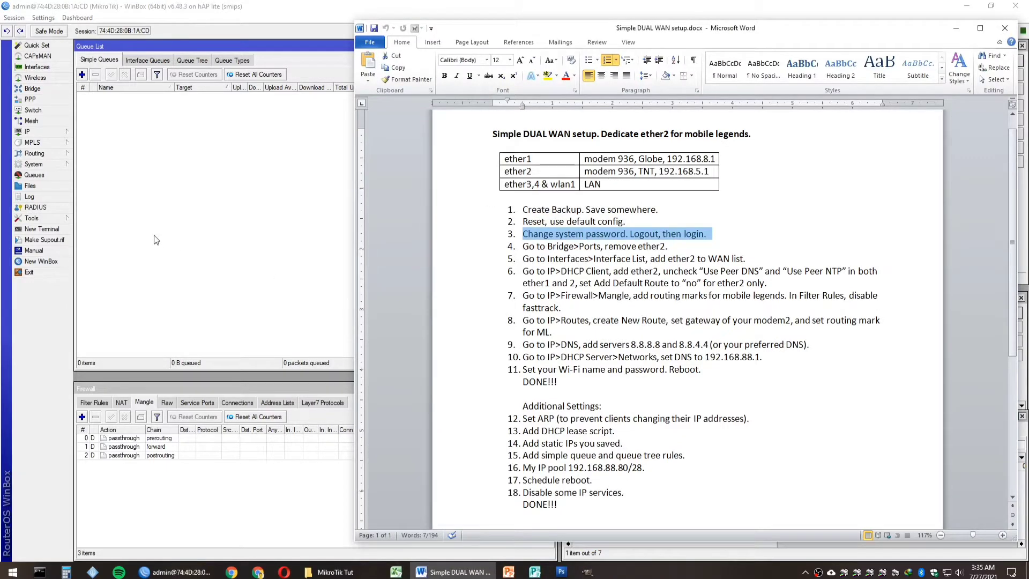
# Step: Set a new router password in System > Password, then exit the session
pyautogui.click(60, 162)
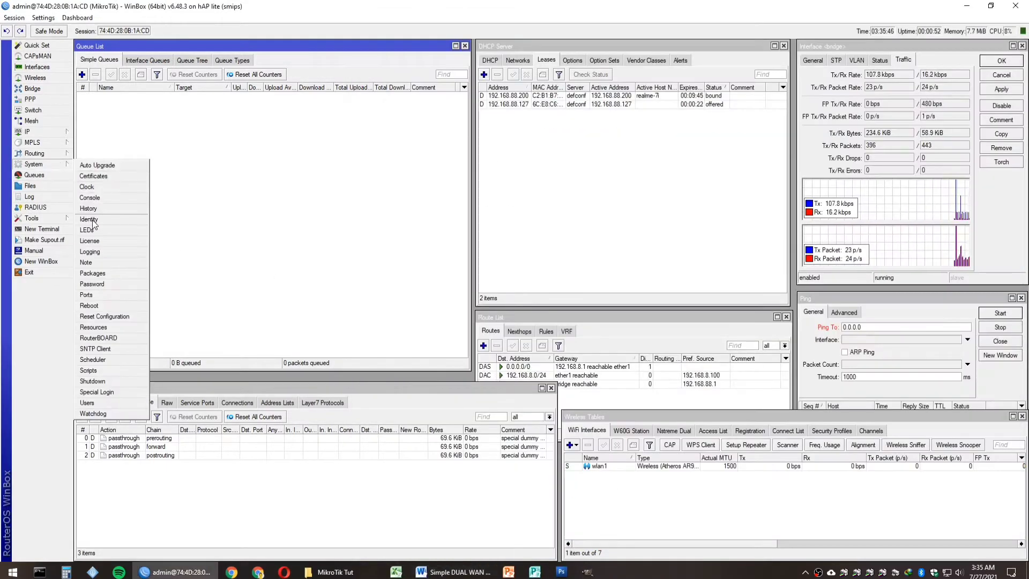
pyautogui.click(93, 285)
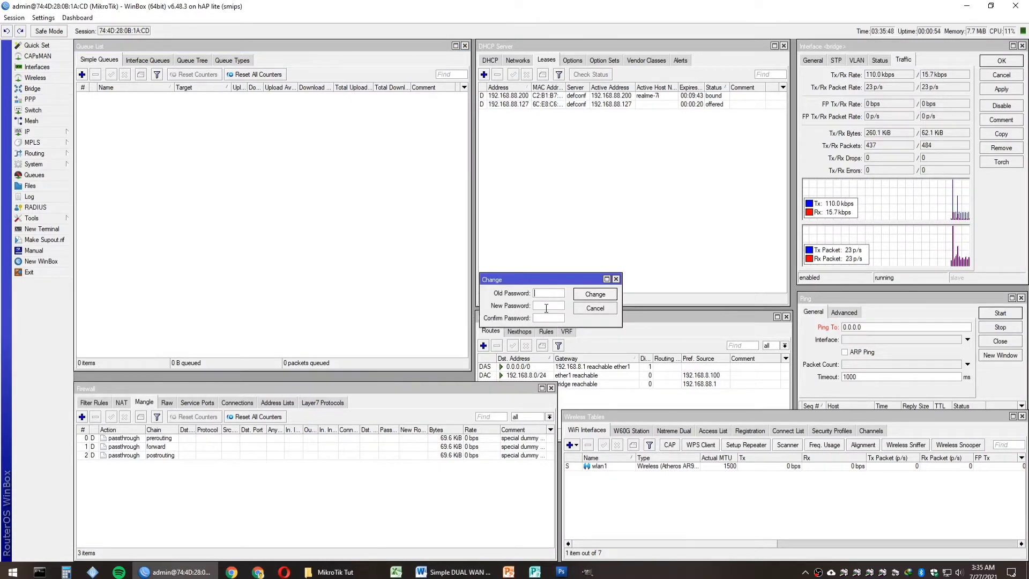
pyautogui.write('***')
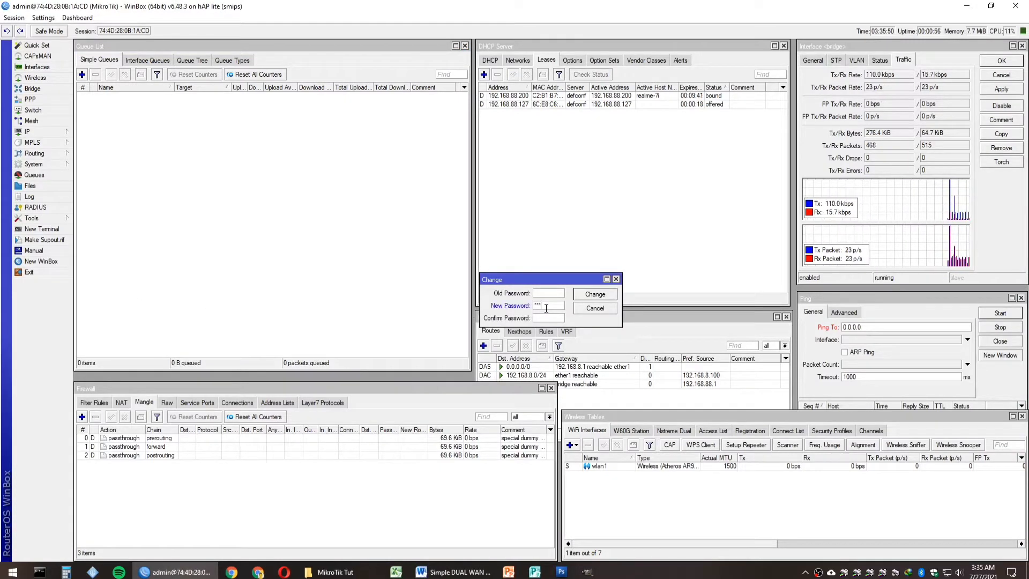
pyautogui.write('***')
pyautogui.press('Tab')
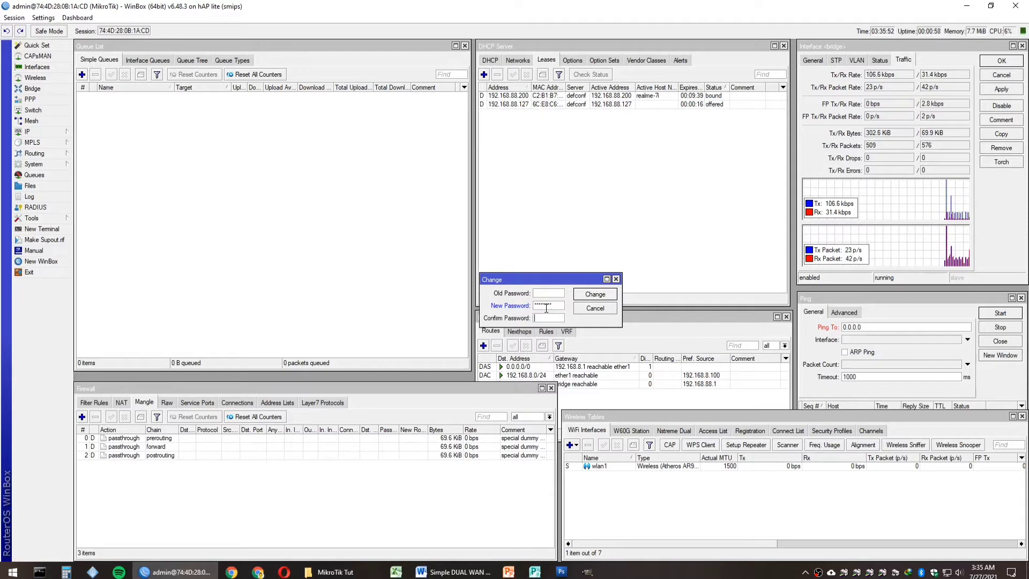
pyautogui.write('******')
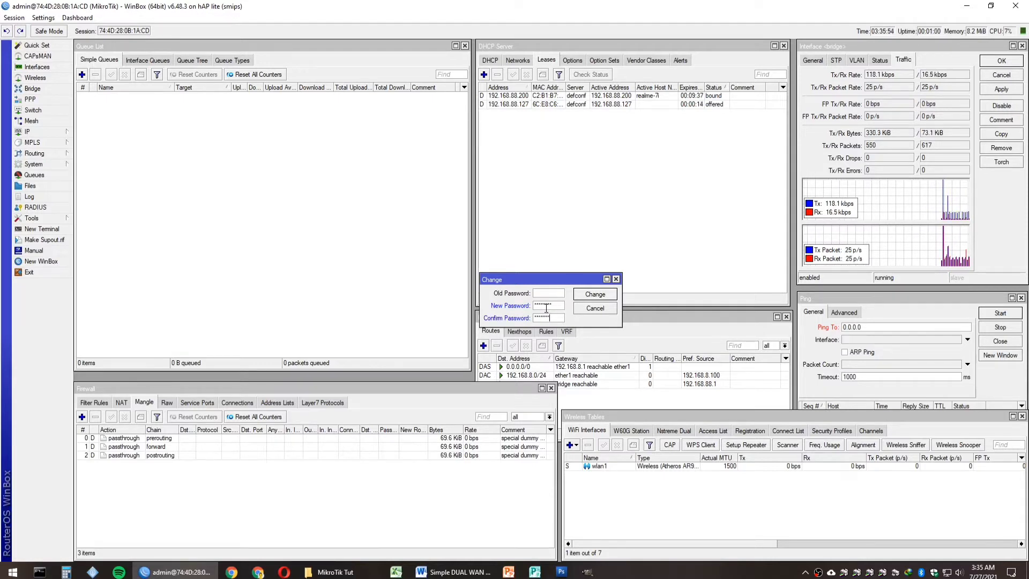
pyautogui.click(589, 294)
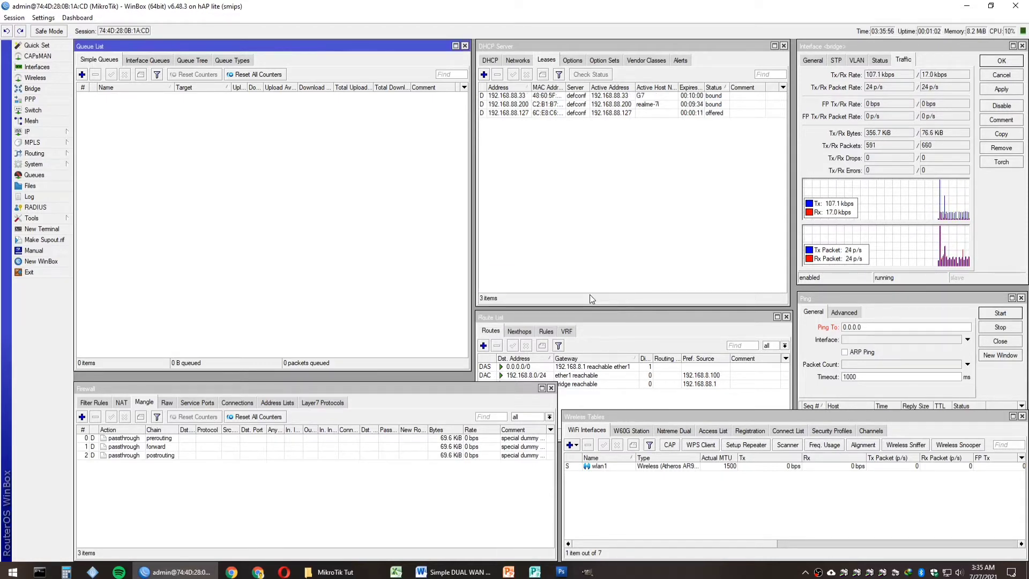
pyautogui.click(59, 274)
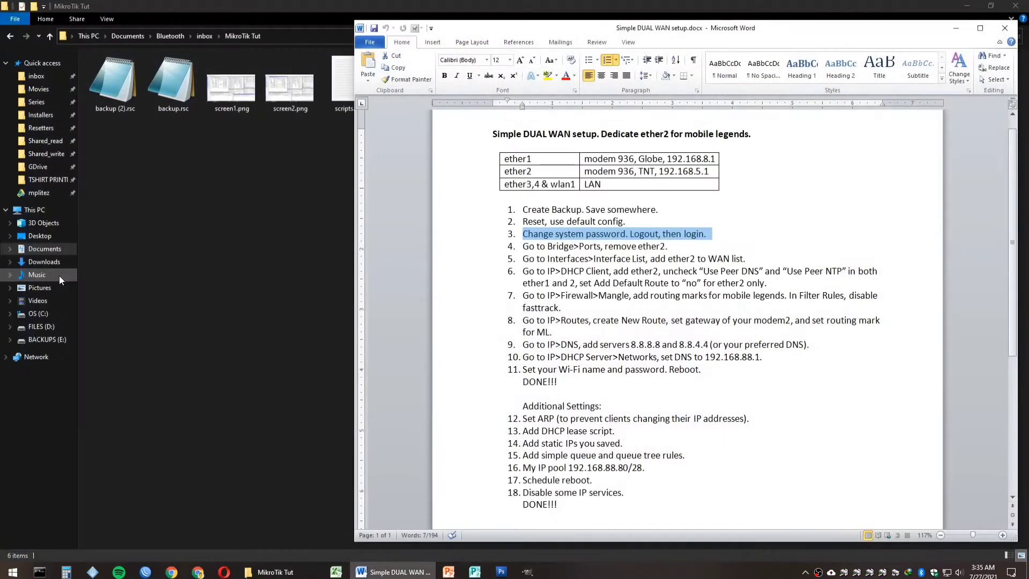
# Step: Log back into the router with the new password and return to the setup notes
pyautogui.click(146, 572)
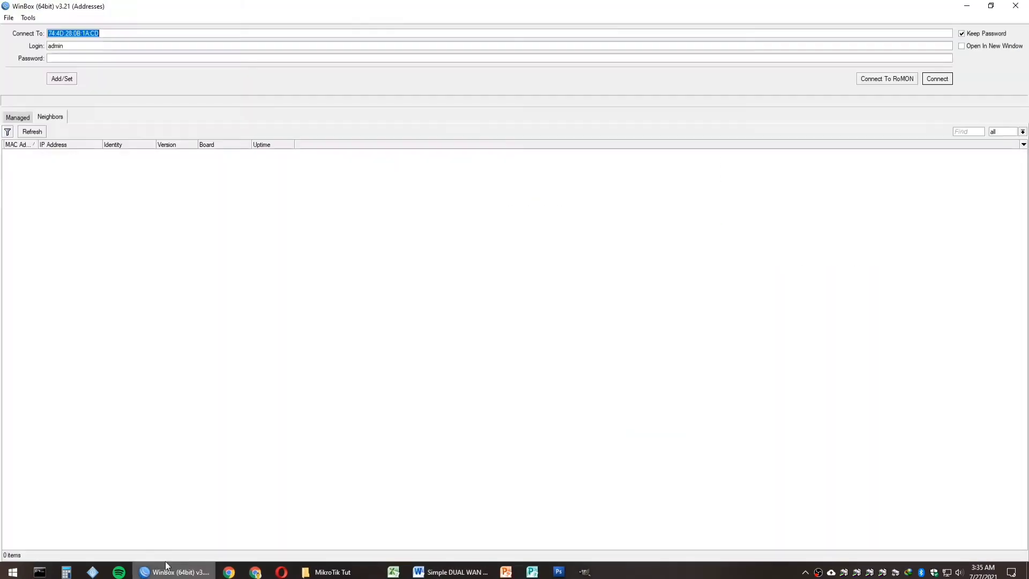
pyautogui.click(97, 58)
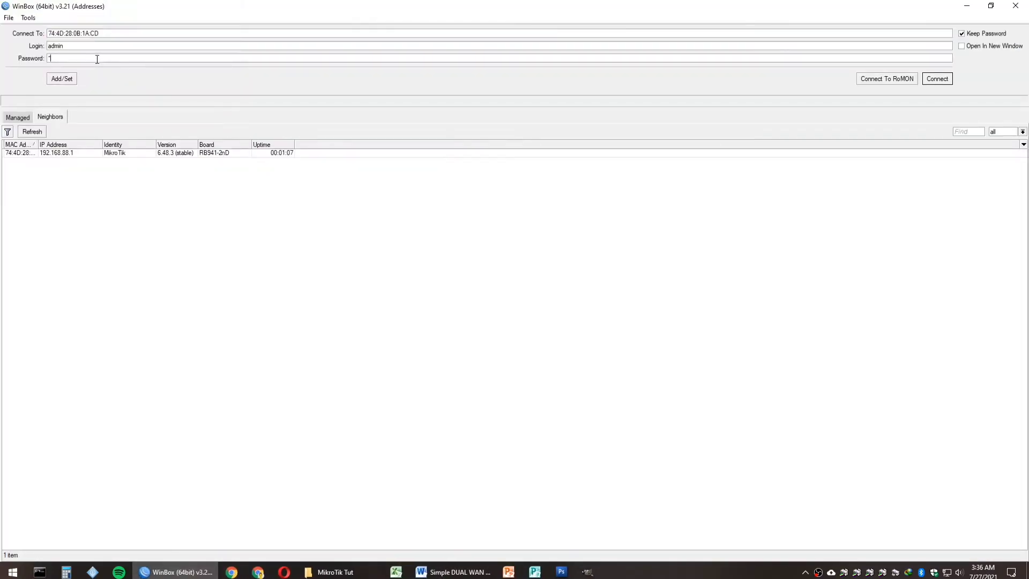
pyautogui.press('Return')
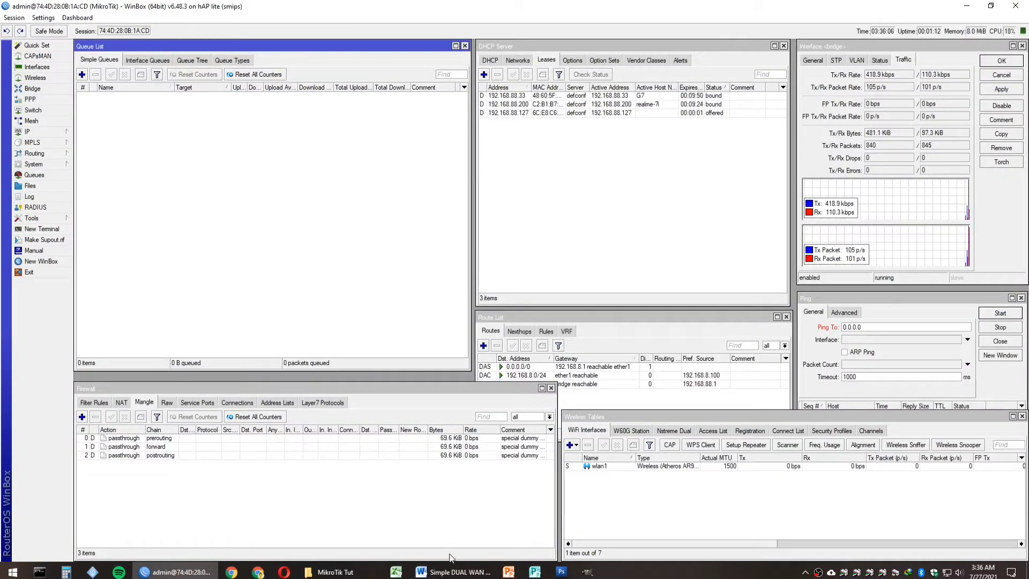
pyautogui.click(453, 572)
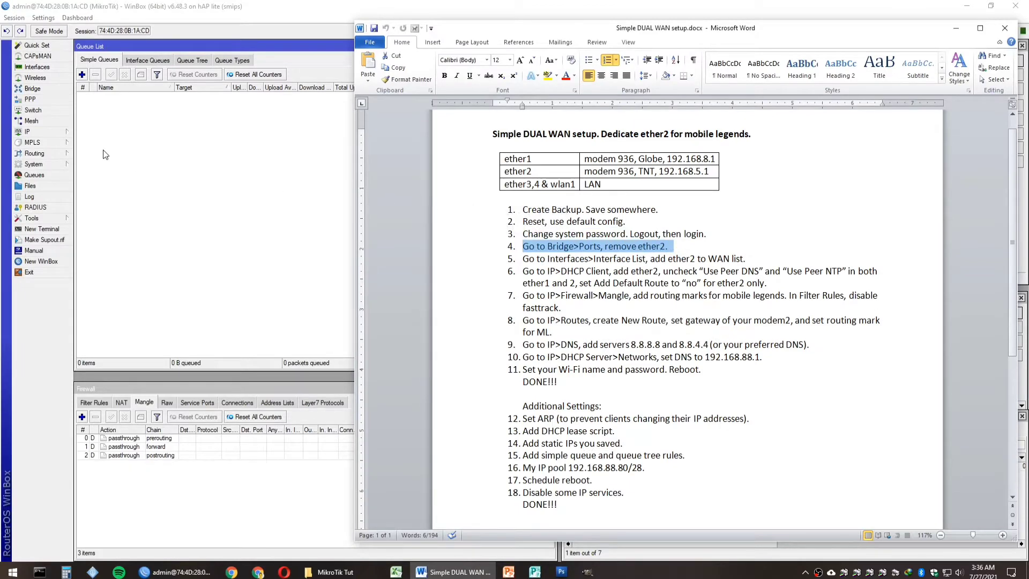
# Step: Remove ether2 from the bridge ports, then mark step 5 in the setup notes
pyautogui.click(48, 89)
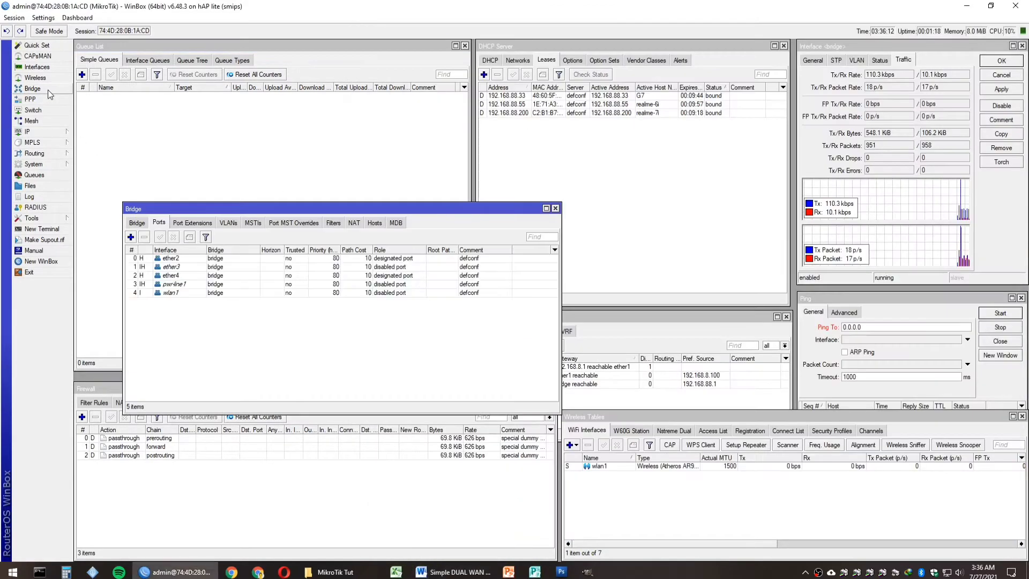
pyautogui.click(157, 223)
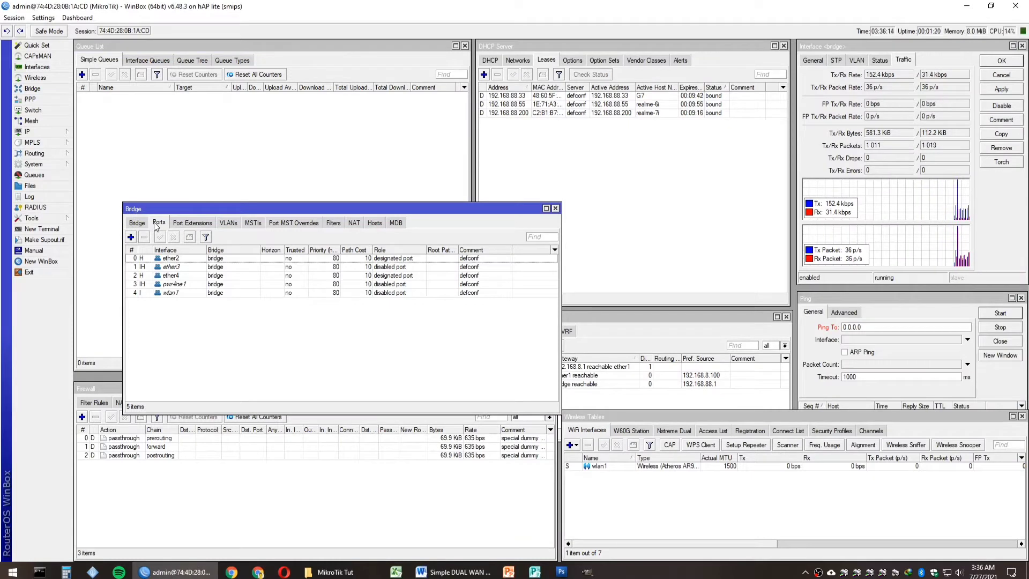
pyautogui.click(179, 260)
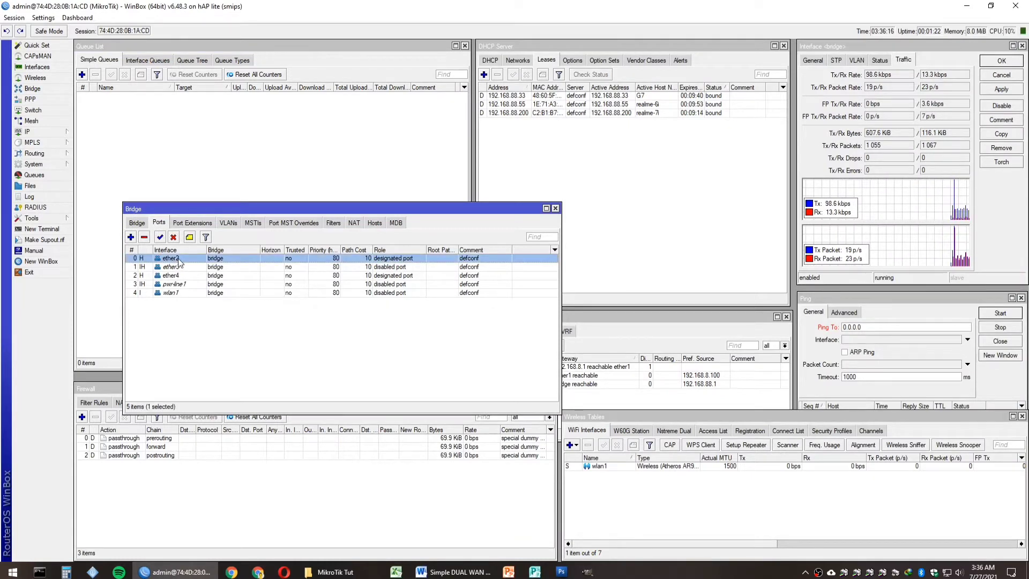
pyautogui.click(144, 237)
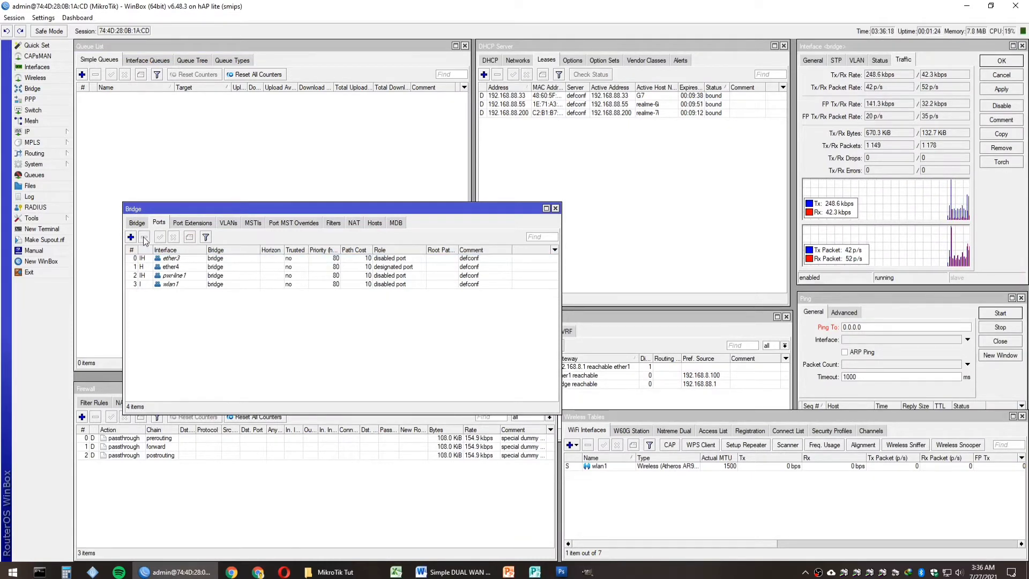
pyautogui.hotkey('alt', 'Tab')
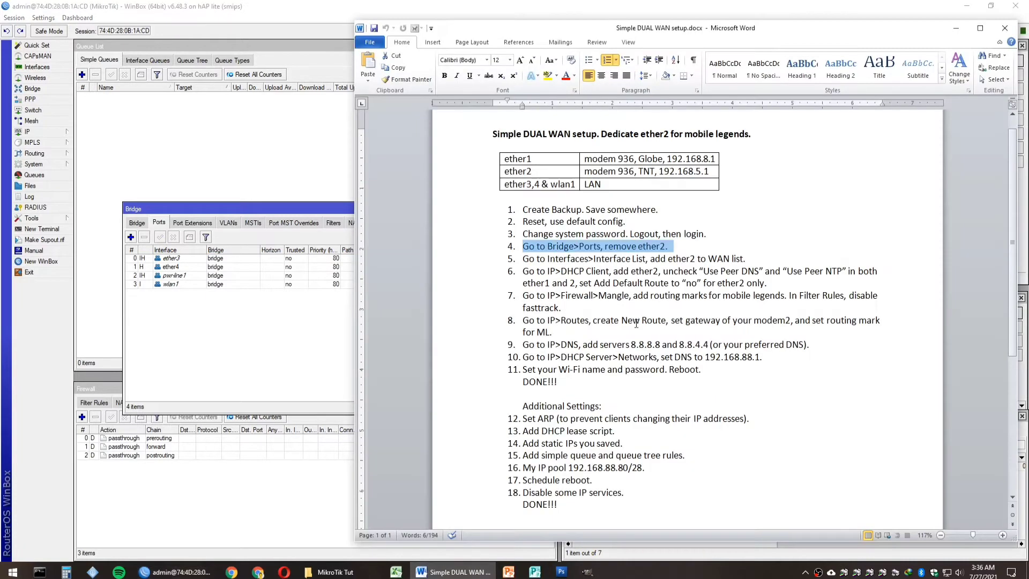
pyautogui.click(478, 260)
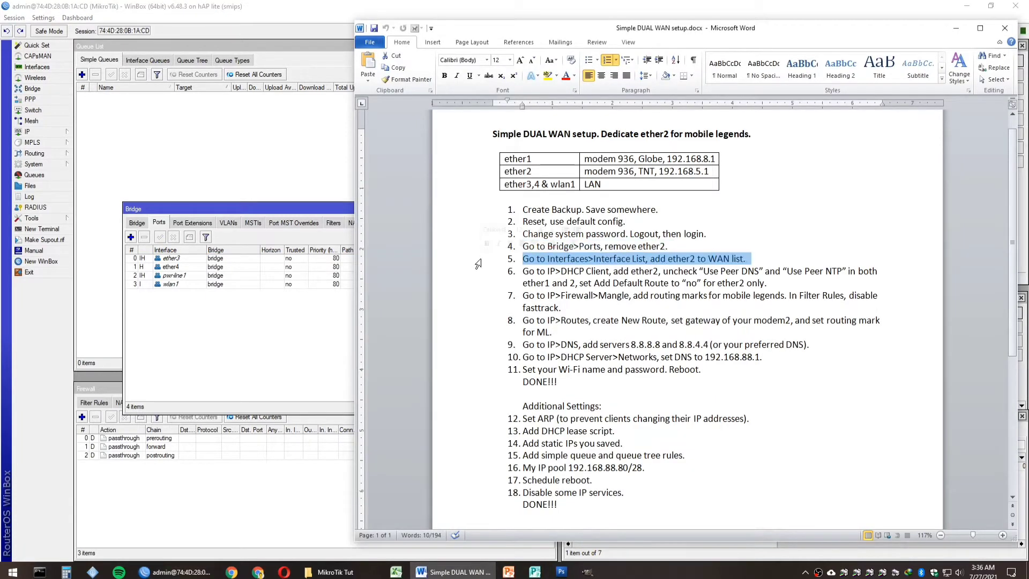
# Step: Copy the WAN/ether1 interface list entry with ether2 as the interface
pyautogui.click(231, 343)
pyautogui.click(555, 209)
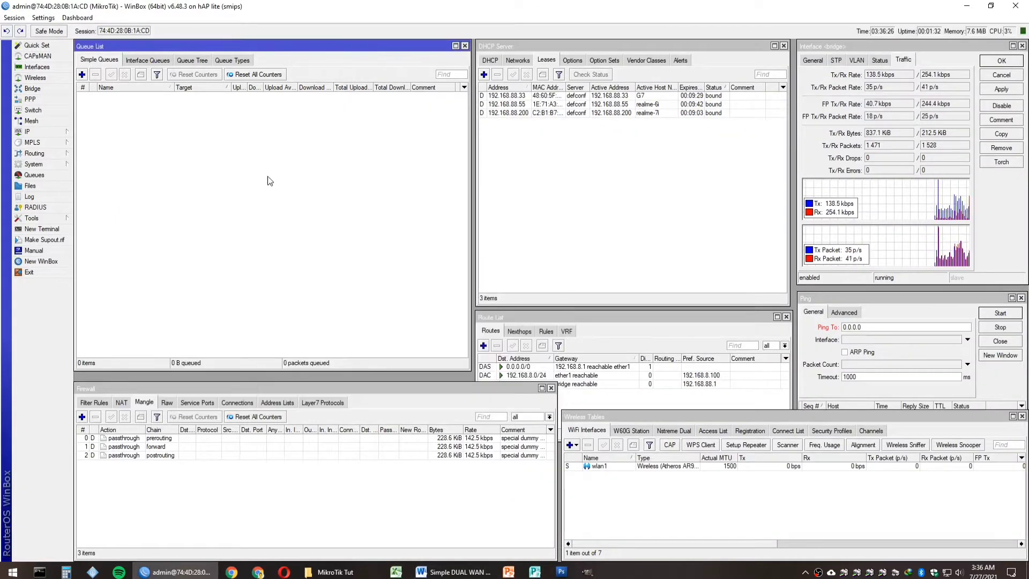
pyautogui.click(49, 66)
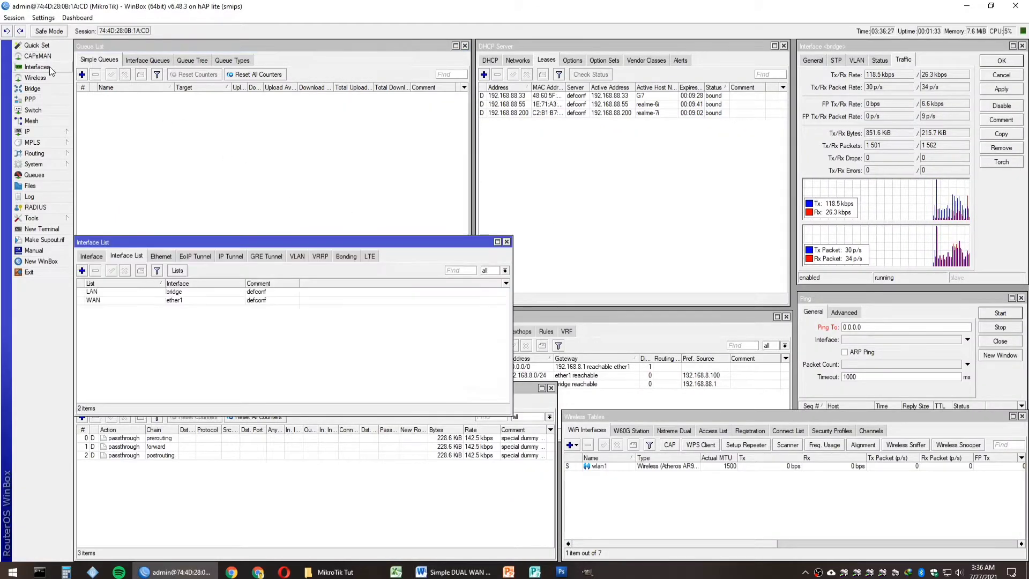
pyautogui.click(123, 258)
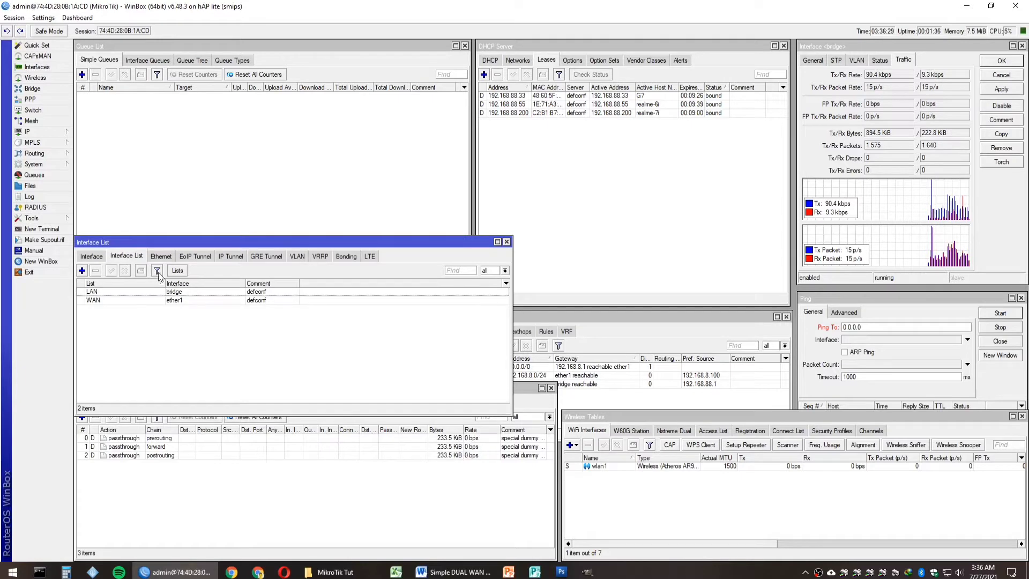
pyautogui.click(96, 300)
pyautogui.doubleClick(96, 299)
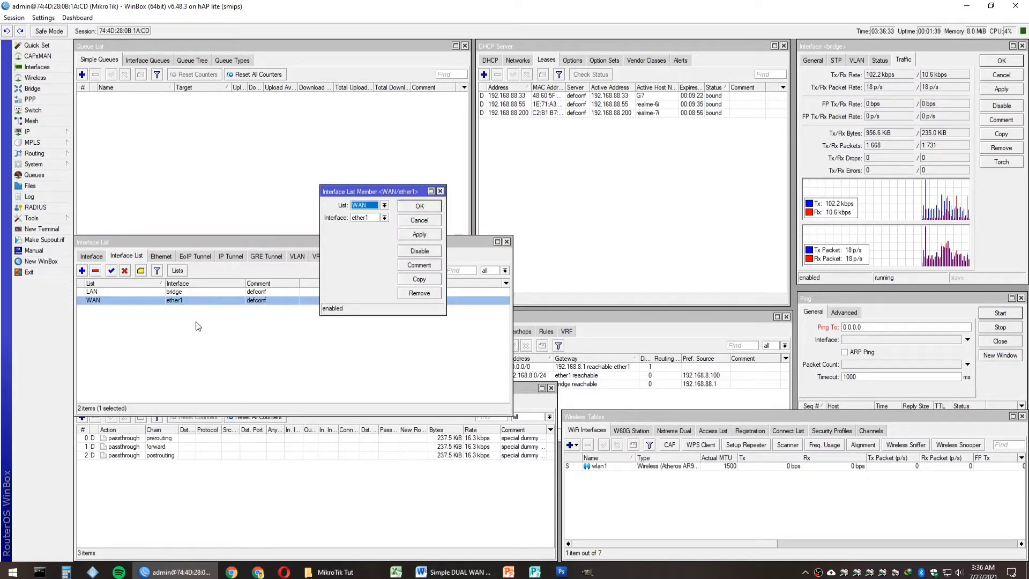
pyautogui.click(420, 280)
pyautogui.click(397, 230)
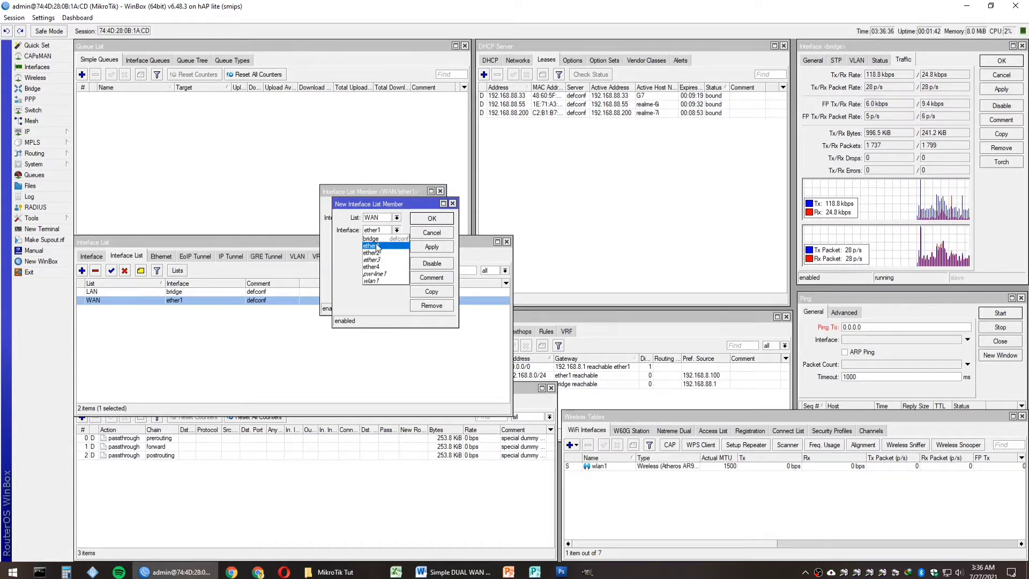
pyautogui.click(379, 250)
pyautogui.click(429, 219)
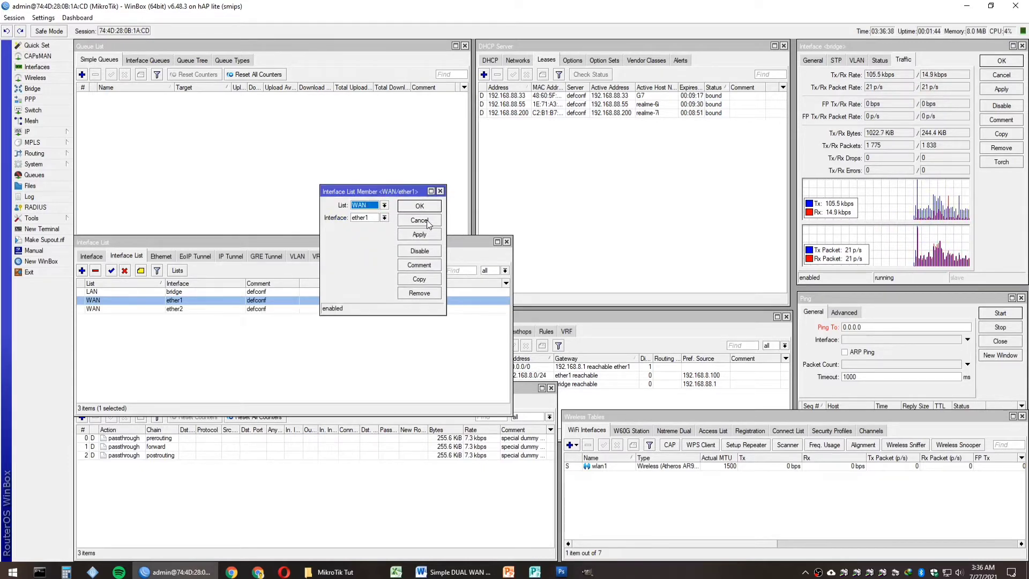
pyautogui.click(440, 191)
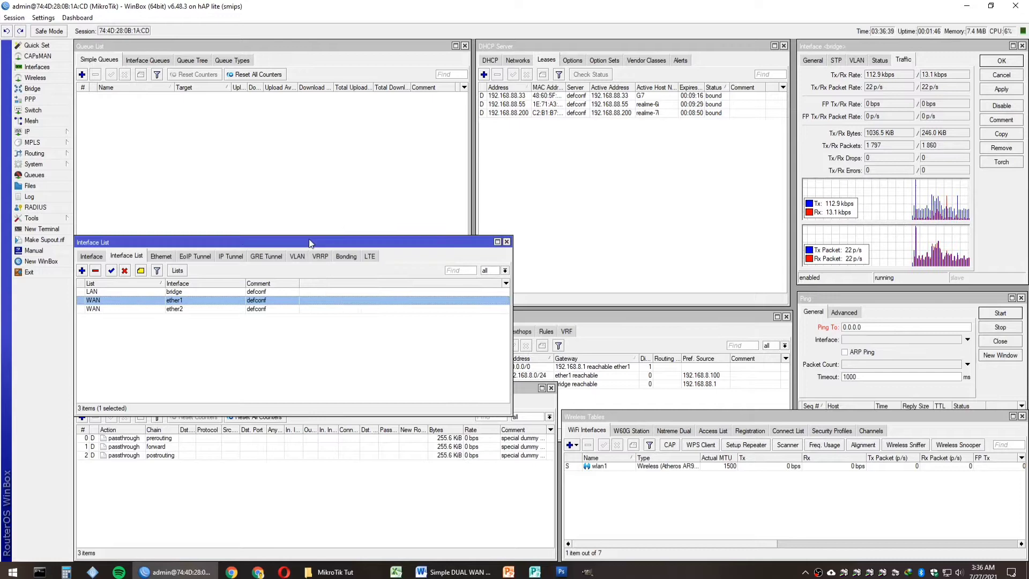
pyautogui.click(179, 310)
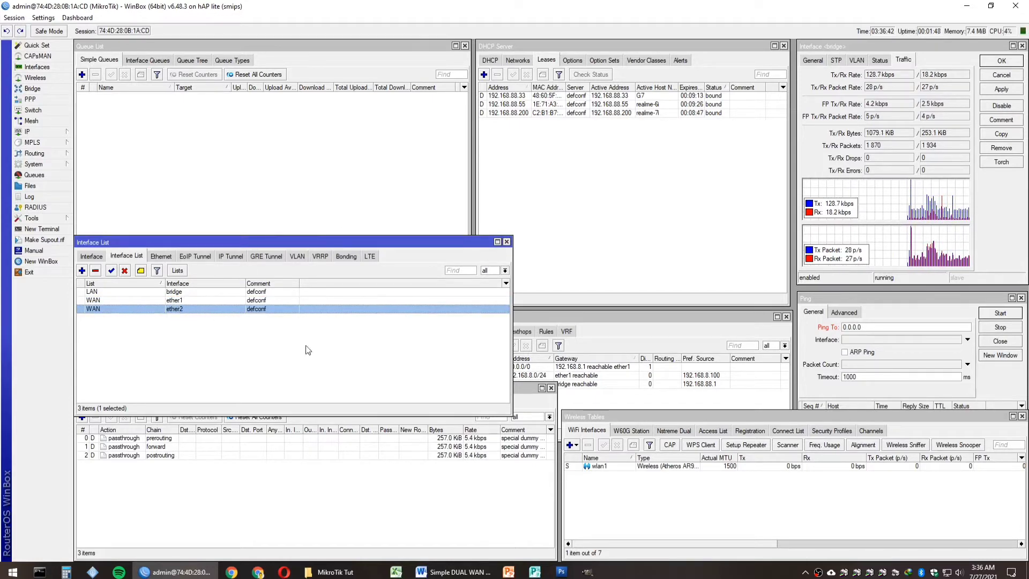
# Step: Highlight step 6 in the Simple DUAL WAN setup notes
pyautogui.click(454, 569)
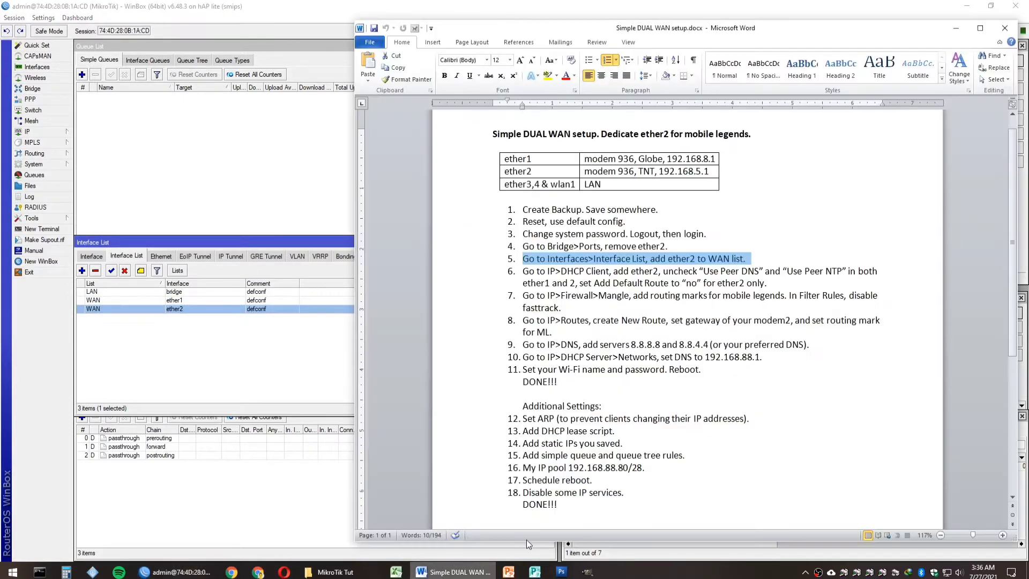
pyautogui.click(460, 273)
pyautogui.moveTo(460, 279); pyautogui.dragTo(457, 283)
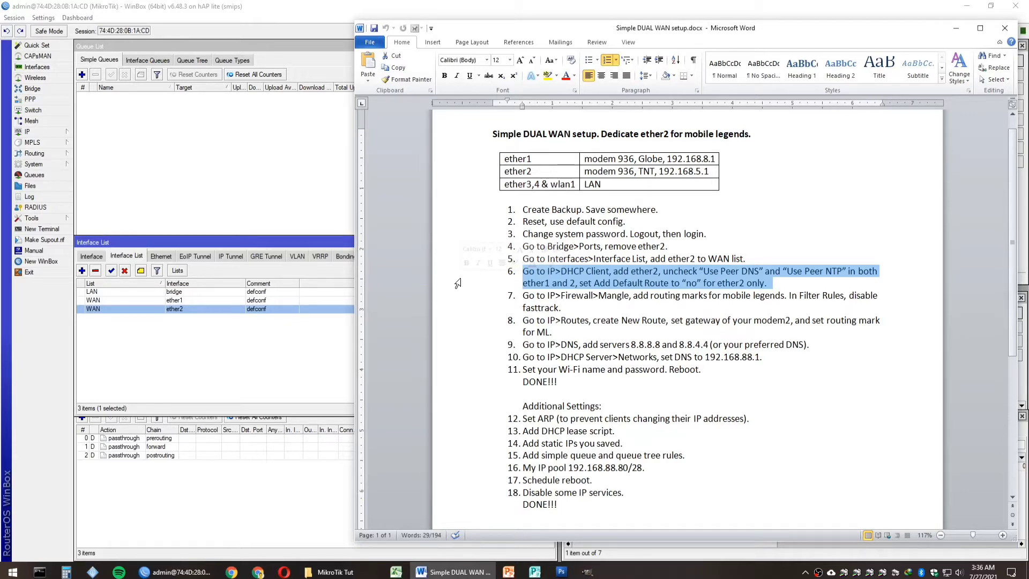
# Step: Turn off Use Peer DNS and Use Peer NTP on ether1's DHCP client
pyautogui.click(264, 337)
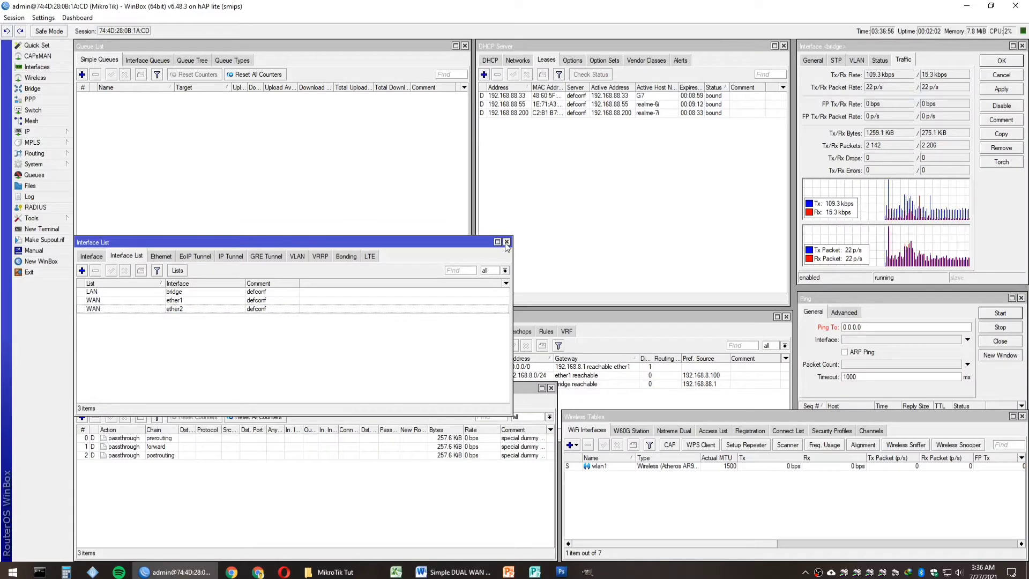
pyautogui.click(506, 242)
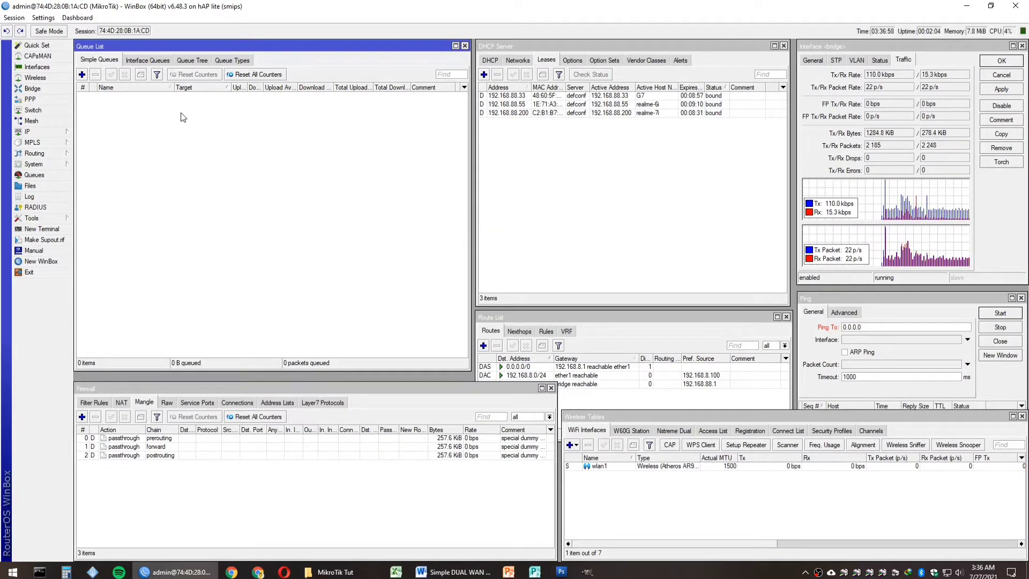
pyautogui.click(69, 132)
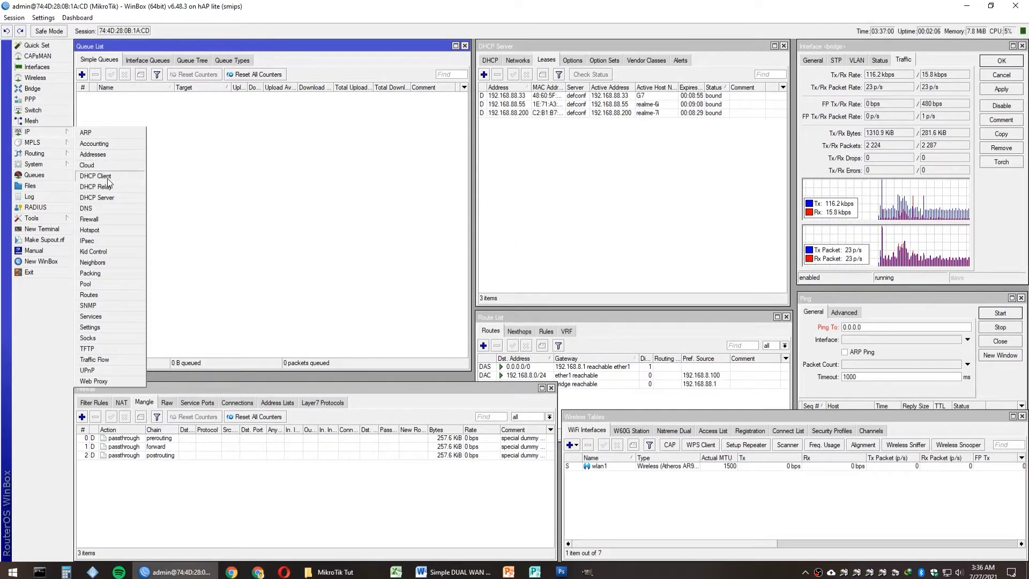
pyautogui.click(107, 176)
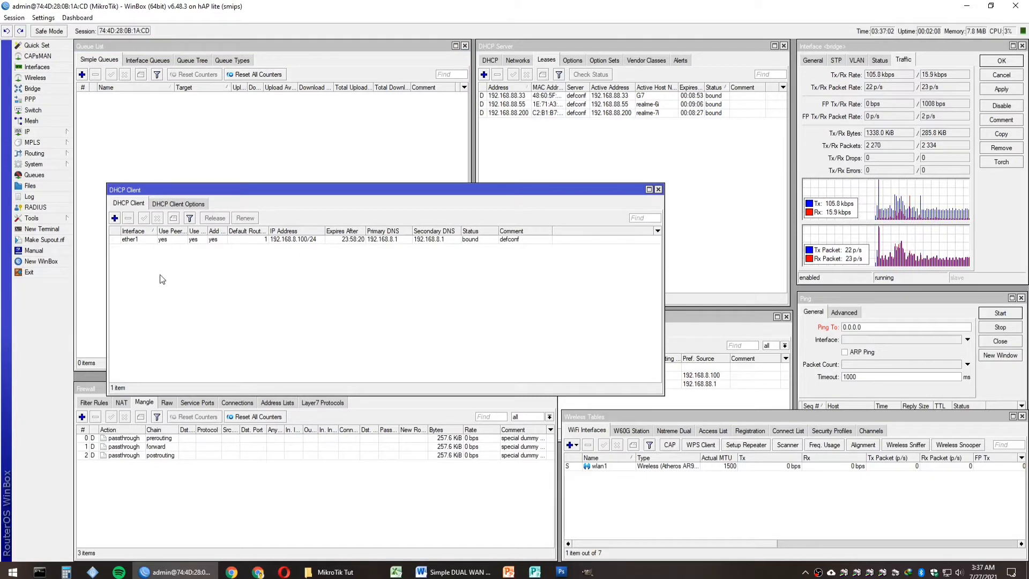
pyautogui.doubleClick(129, 239)
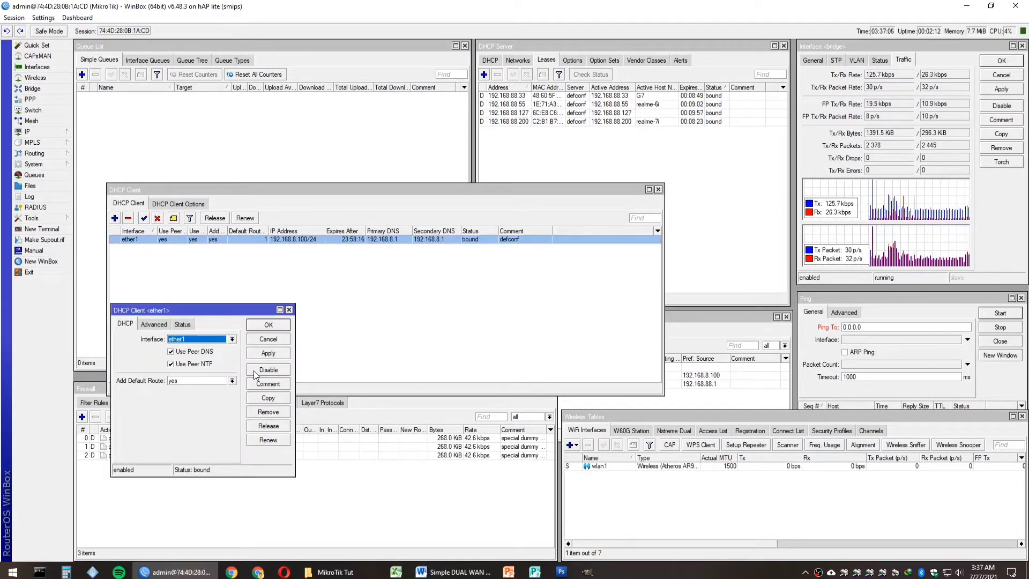
pyautogui.click(193, 356)
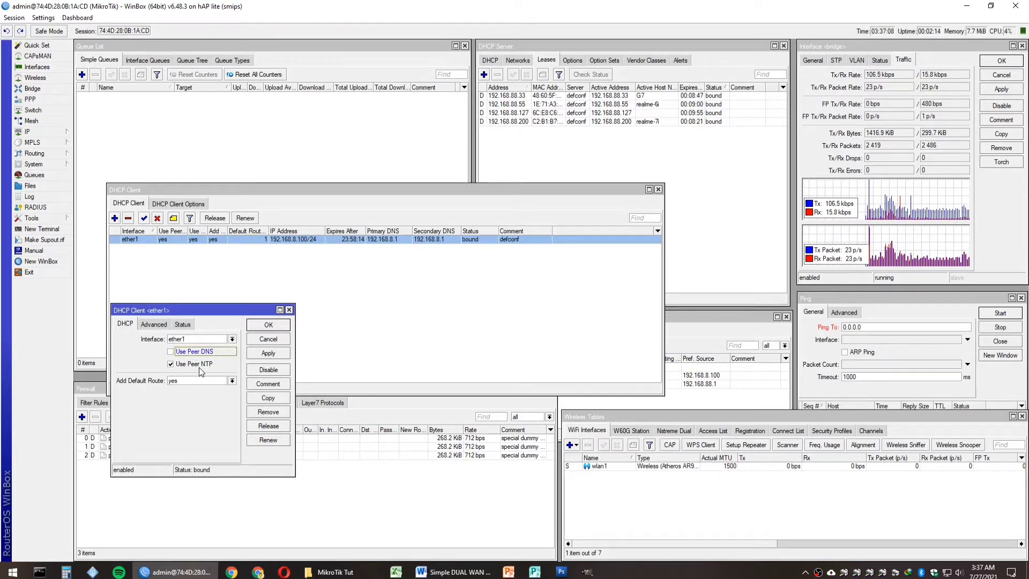
pyautogui.click(199, 365)
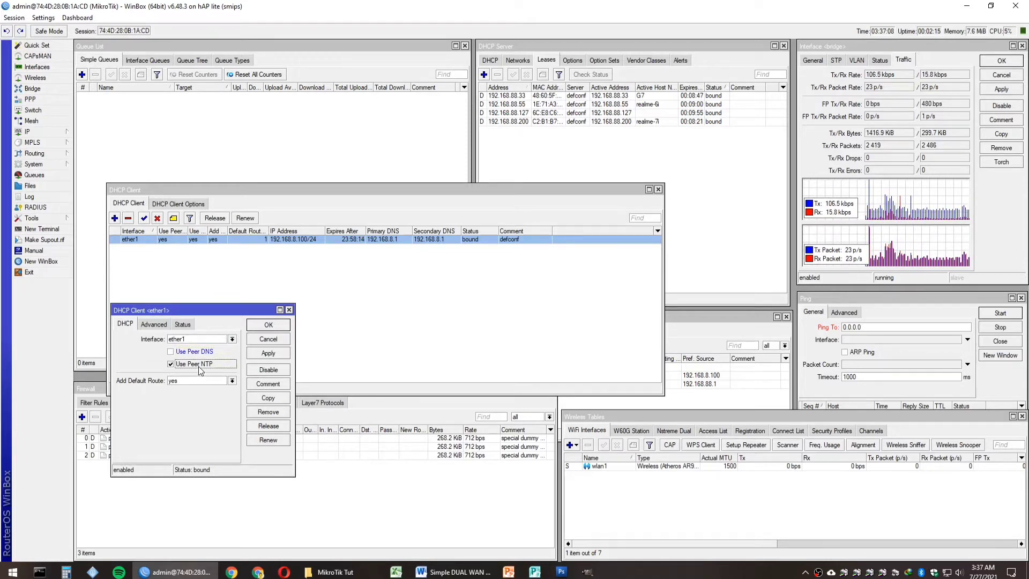
pyautogui.click(268, 355)
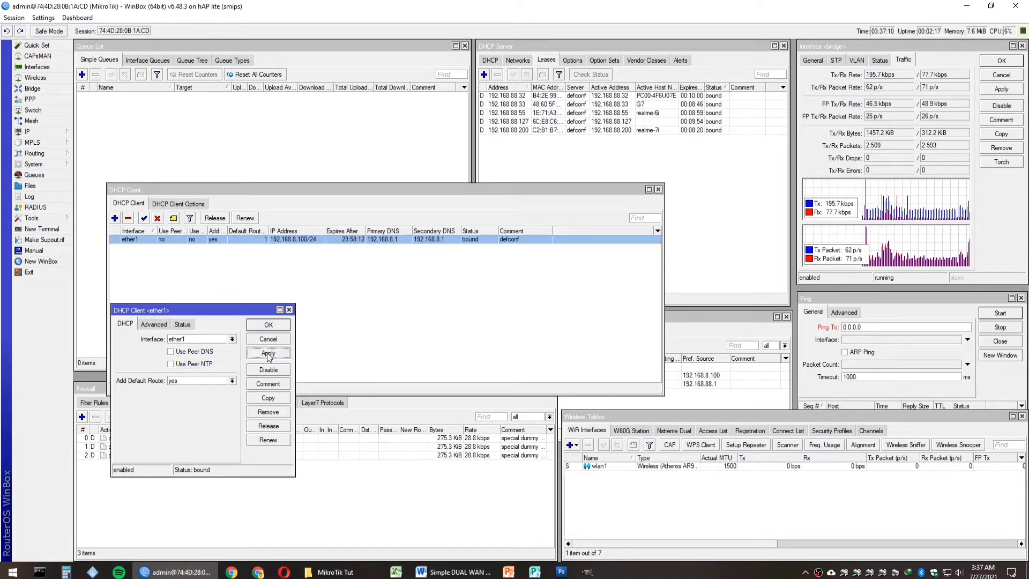
# Step: Copy it as a new DHCP client on ether2 with Add Default Route set to no
pyautogui.click(269, 397)
pyautogui.click(214, 354)
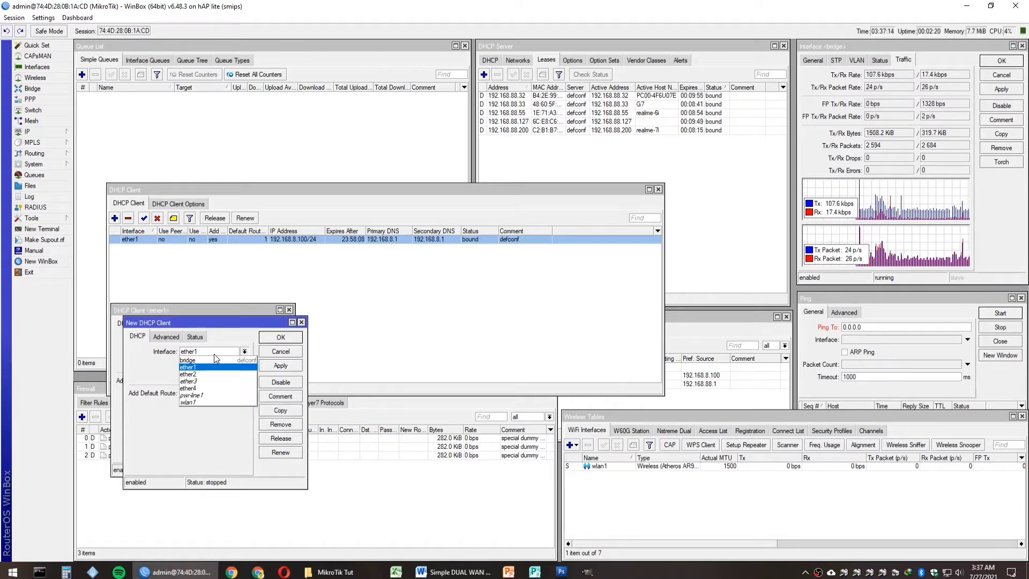
pyautogui.click(210, 370)
pyautogui.click(211, 393)
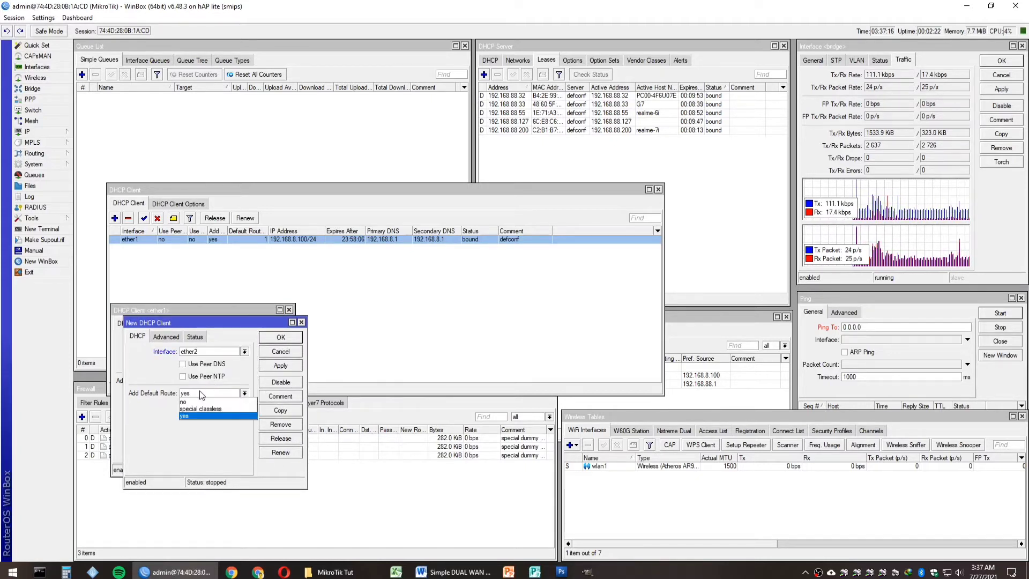
pyautogui.click(223, 405)
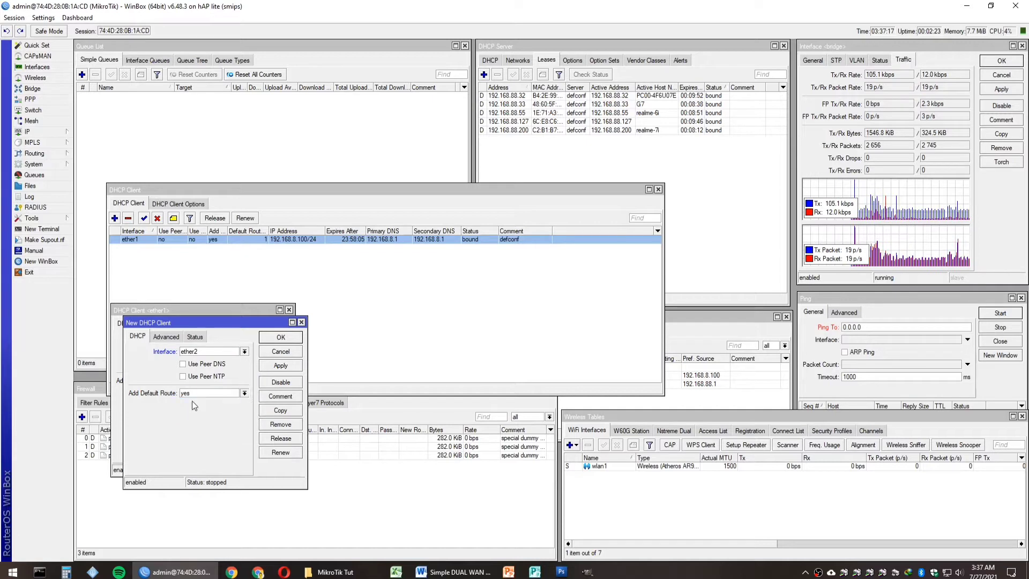
pyautogui.click(280, 365)
pyautogui.click(301, 322)
pyautogui.click(289, 310)
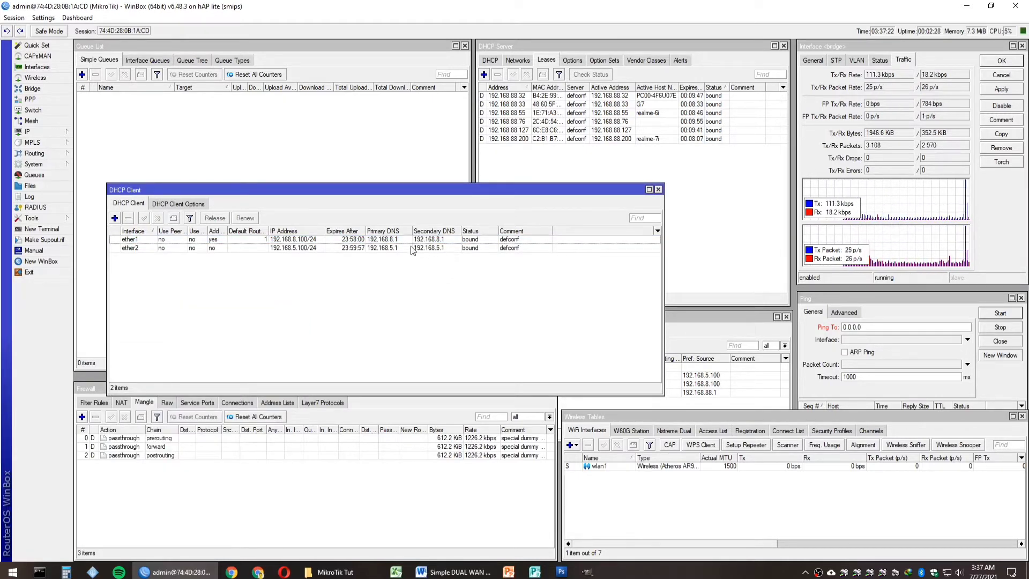
# Step: Check the new ether2 client entry, close the DHCP client list and return to the Word notes
pyautogui.click(342, 248)
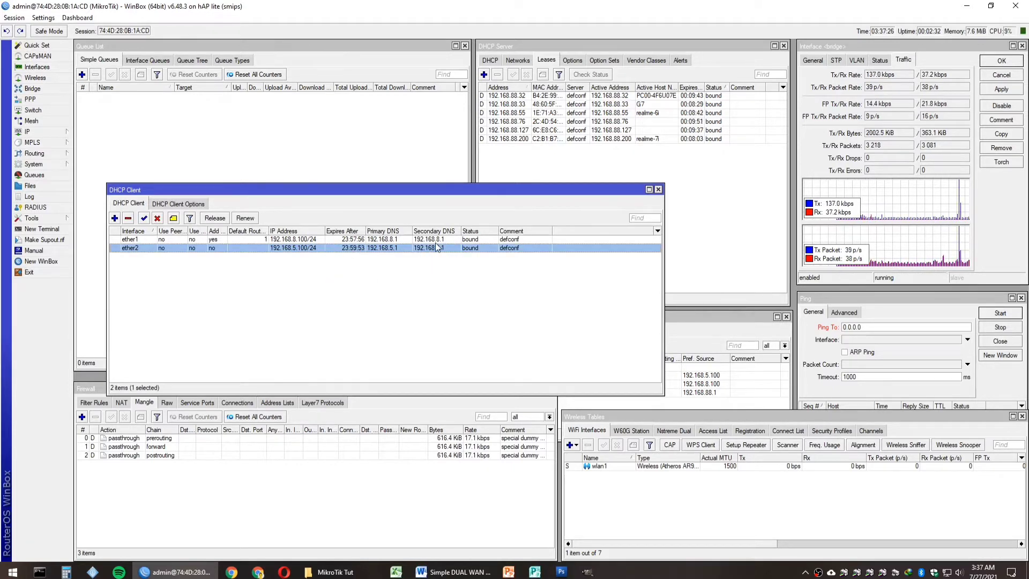
pyautogui.click(446, 272)
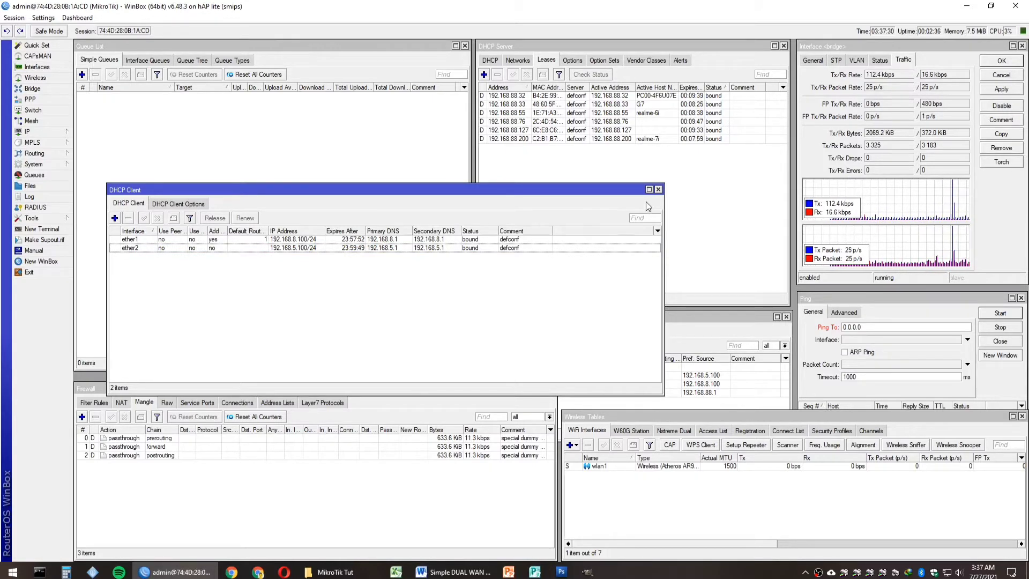
pyautogui.click(658, 189)
pyautogui.click(453, 572)
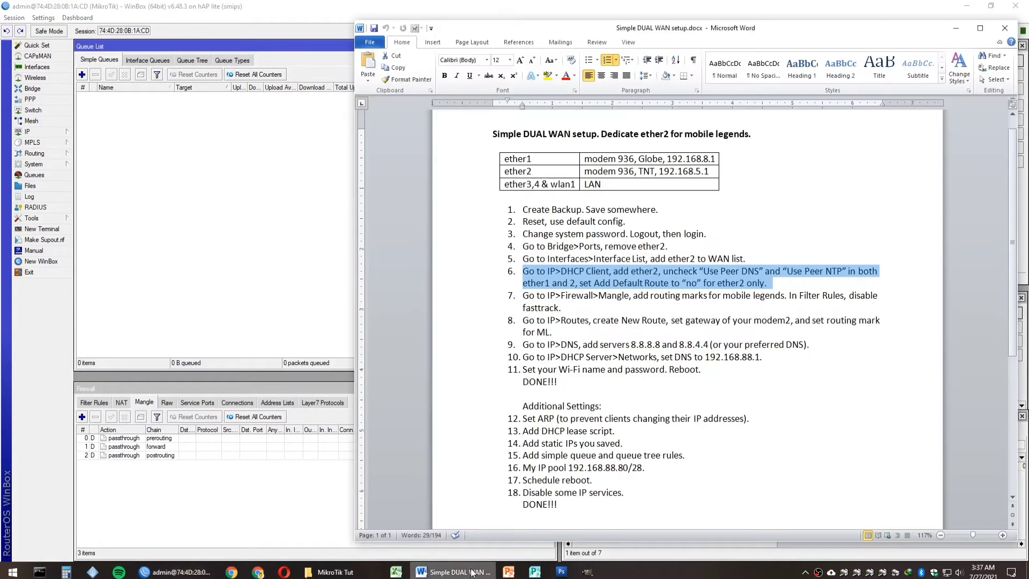
# Step: Highlight step 7 about mobile legends routing marks and bring up the MikroTik Tut folder
pyautogui.click(467, 299)
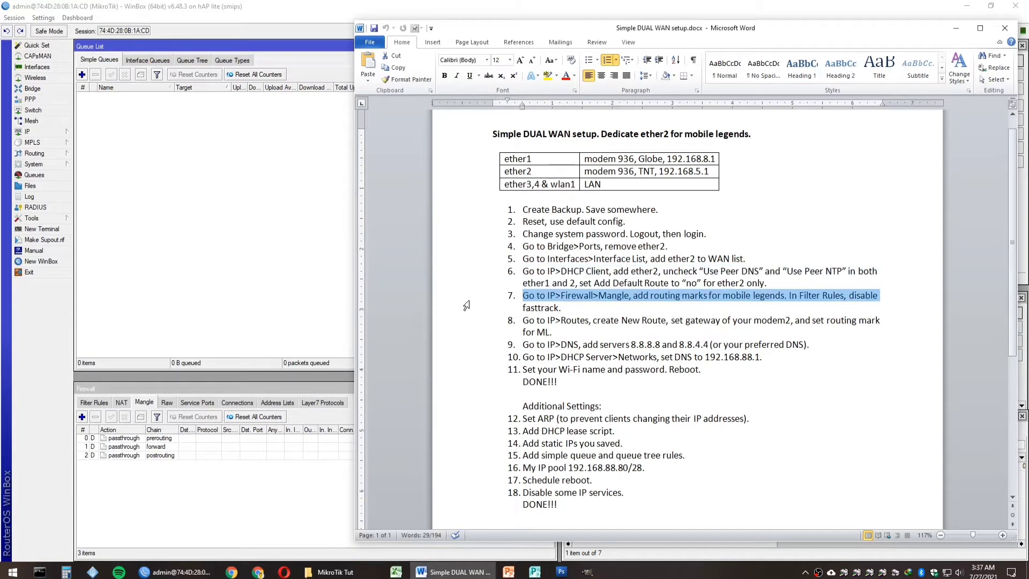
pyautogui.moveTo(466, 305); pyautogui.dragTo(466, 308)
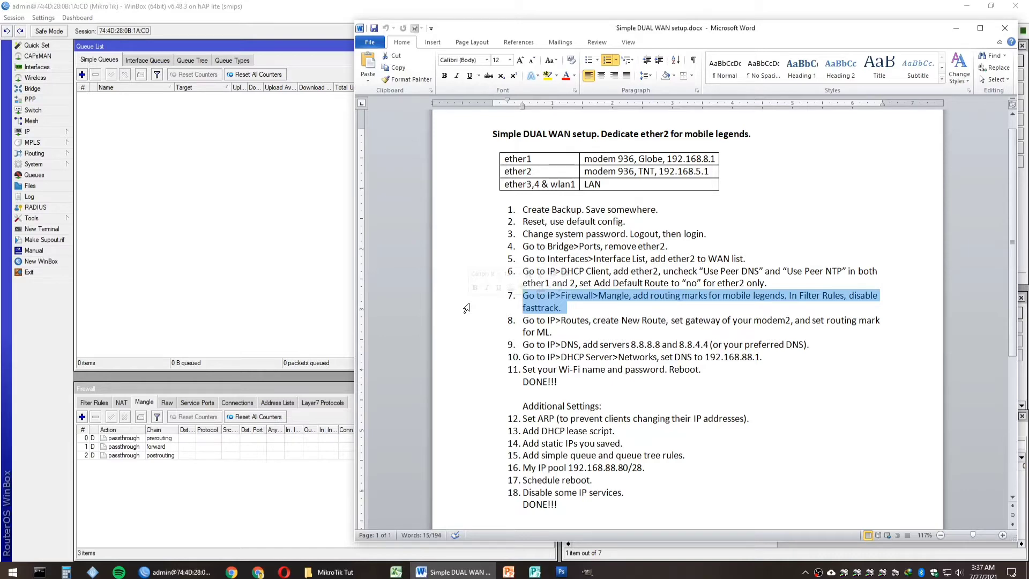
pyautogui.click(217, 492)
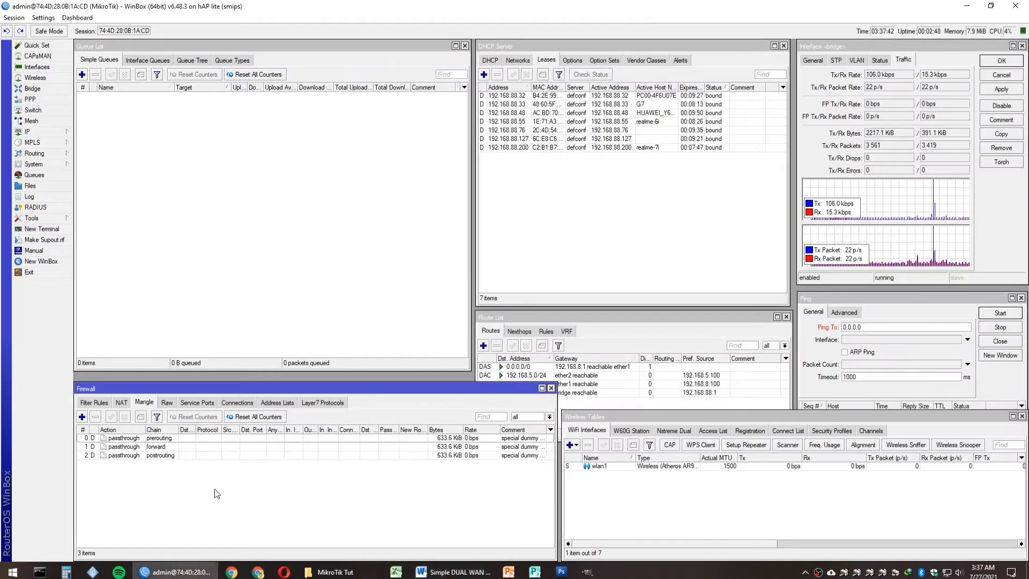
pyautogui.click(331, 572)
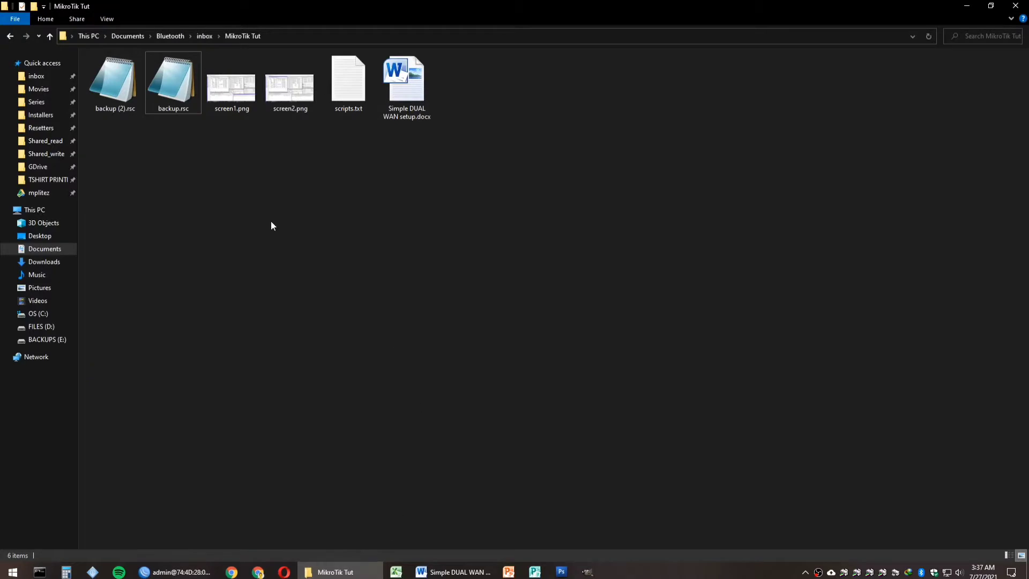
# Step: Open scripts.txt and copy the ML Routing Marks /ip firewall mangle block through the udp rule
pyautogui.doubleClick(346, 103)
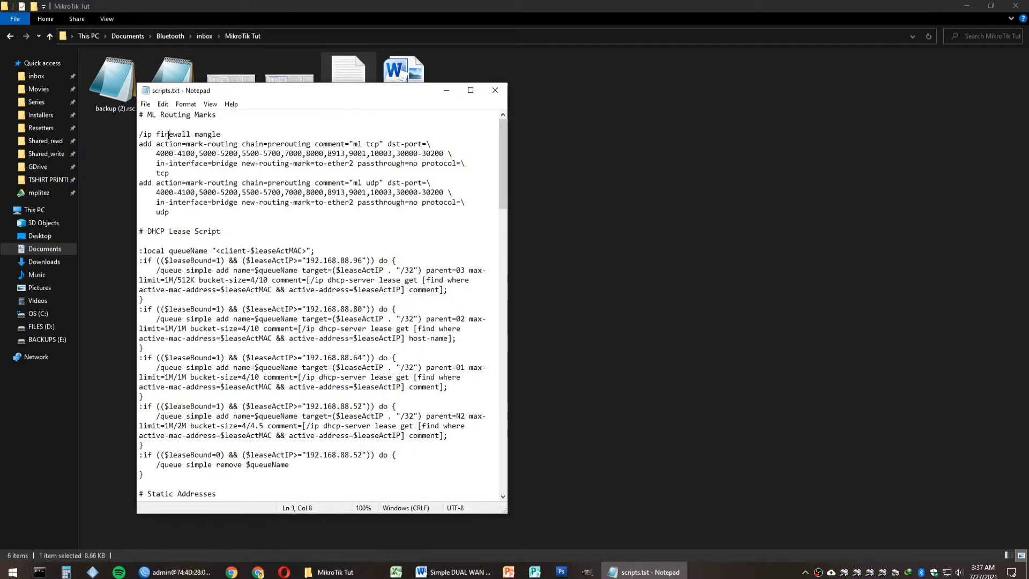
pyautogui.doubleClick(168, 135)
pyautogui.click(219, 131)
pyautogui.moveTo(140, 134); pyautogui.dragTo(182, 211)
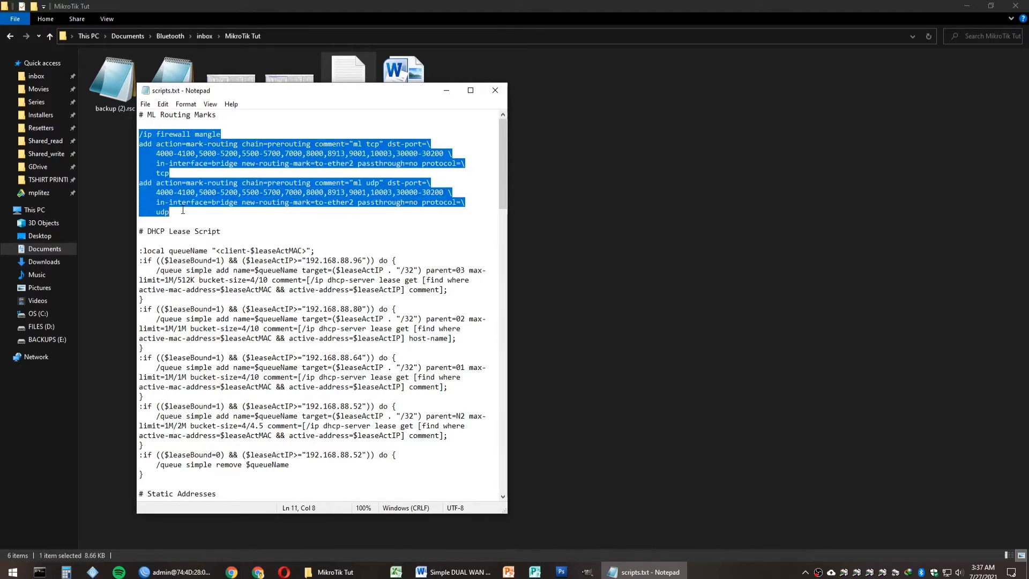
pyautogui.rightClick(215, 194)
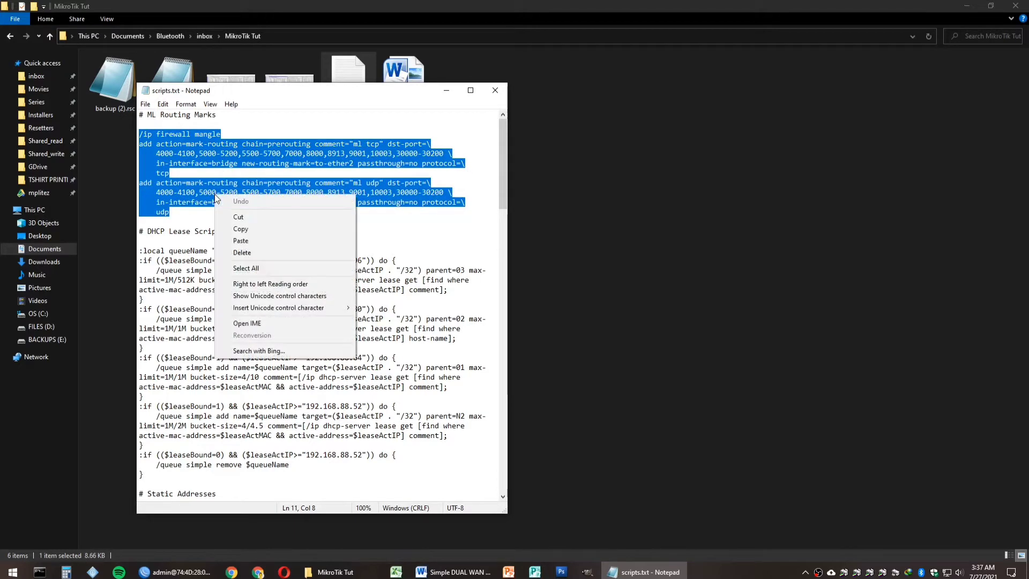
pyautogui.click(247, 229)
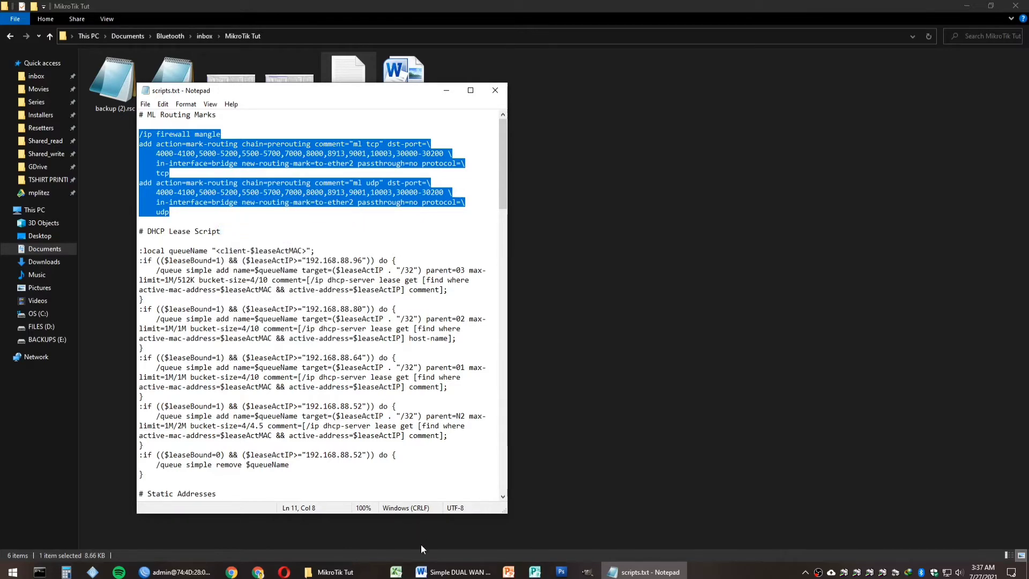
pyautogui.click(177, 572)
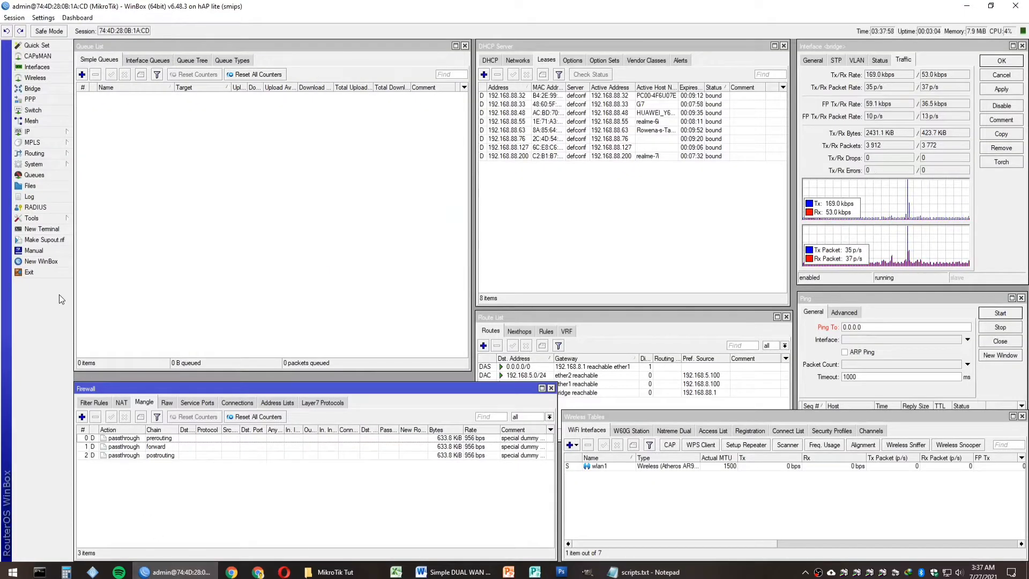
# Step: Paste the mangle commands into a New Terminal and check the new ml tcp and ml udp rules
pyautogui.click(48, 232)
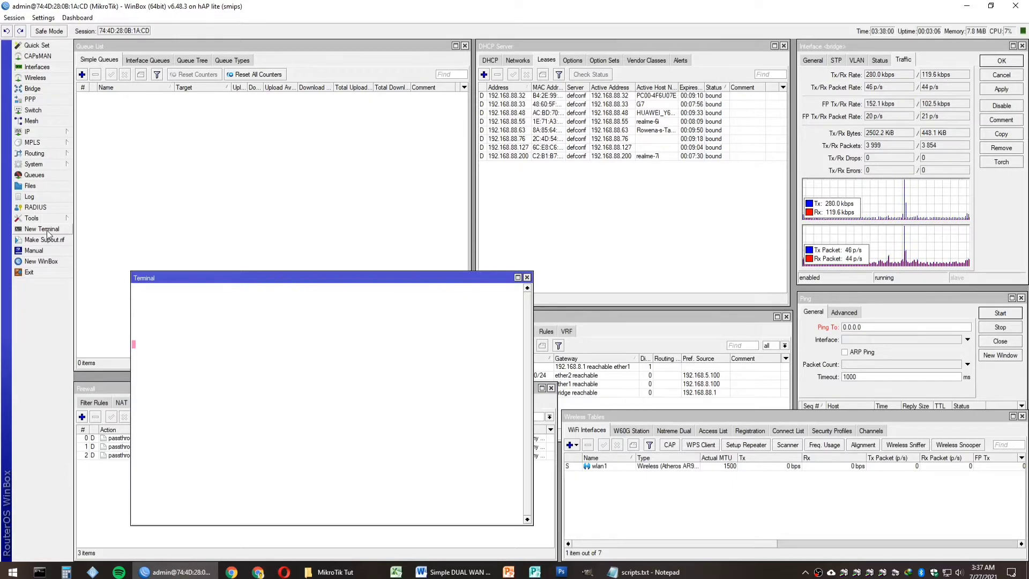
pyautogui.rightClick(234, 513)
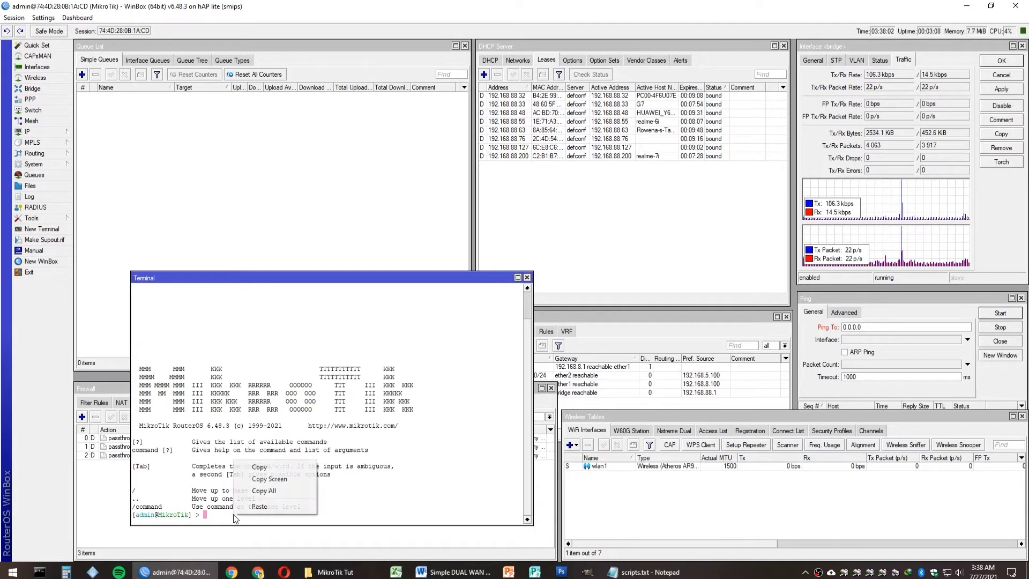
pyautogui.click(259, 506)
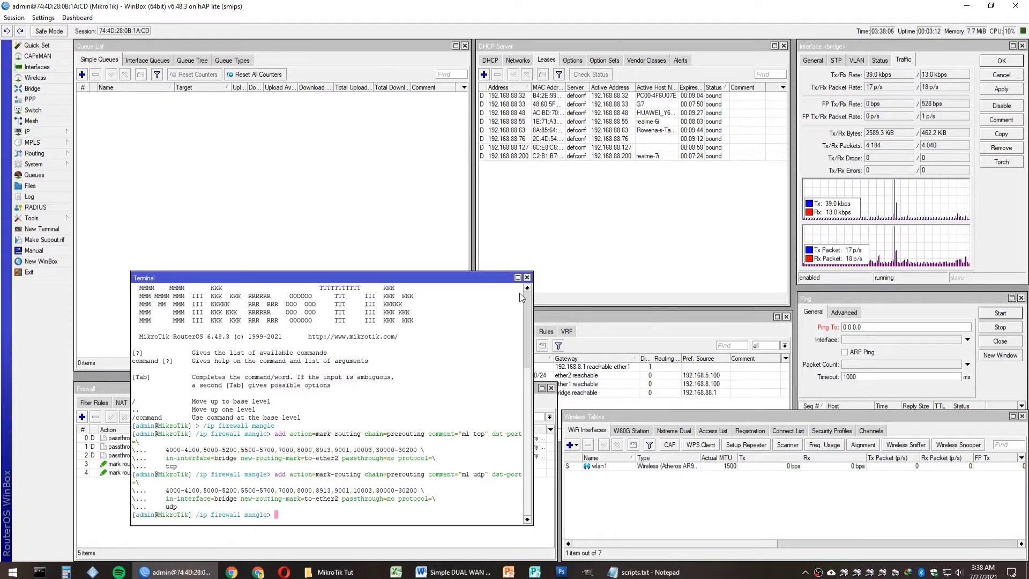
pyautogui.click(527, 277)
pyautogui.click(233, 461)
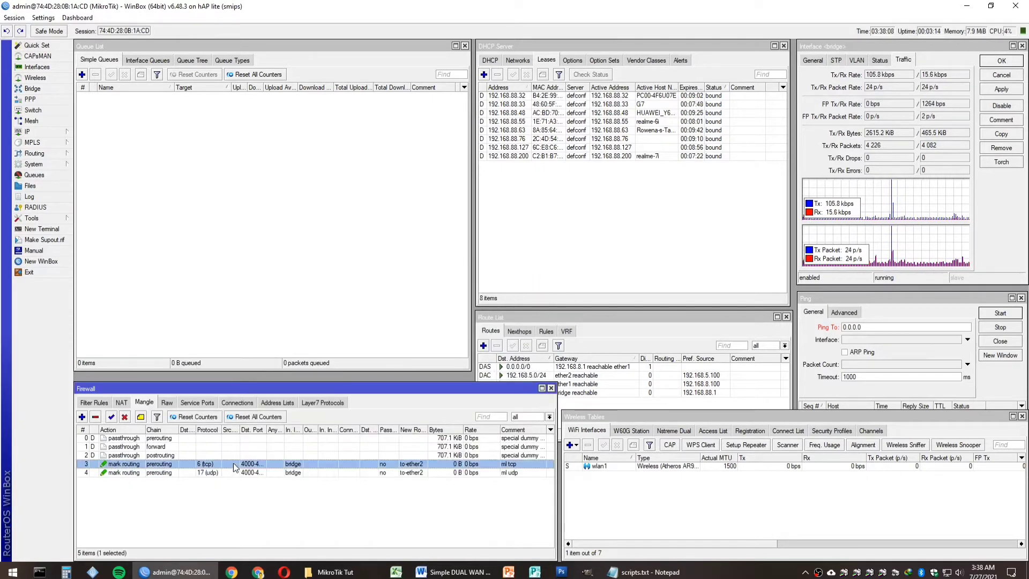
pyautogui.click(233, 469)
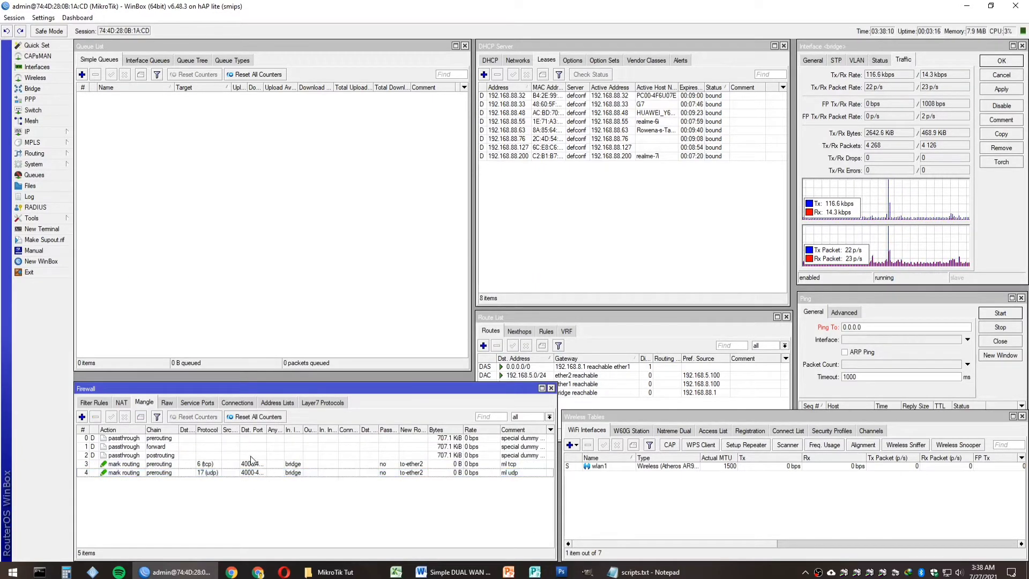
# Step: Select 'disable fasttrack.' at the end of step 7 in the Word notes
pyautogui.click(463, 572)
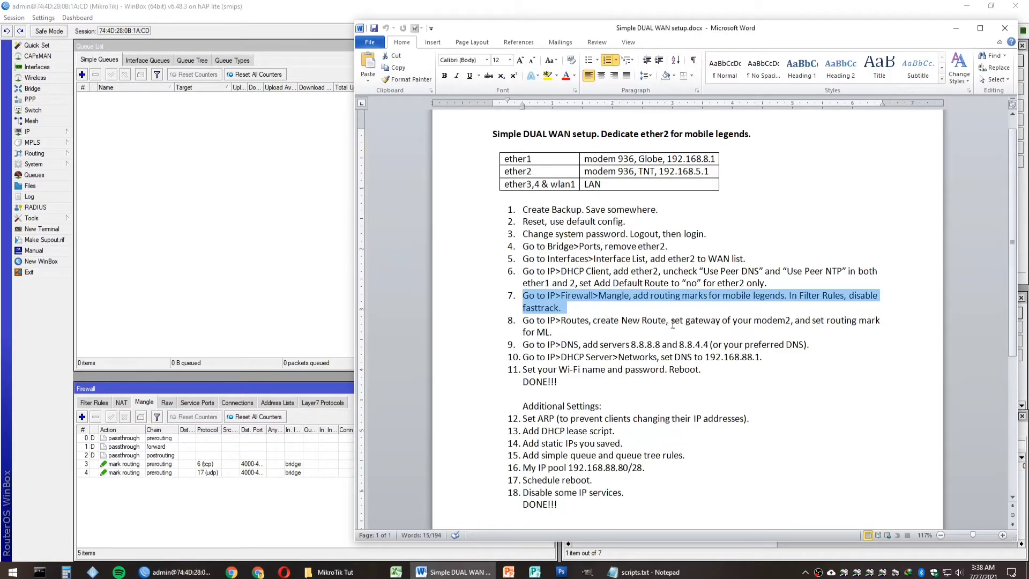
pyautogui.click(672, 321)
pyautogui.moveTo(849, 295); pyautogui.dragTo(857, 306)
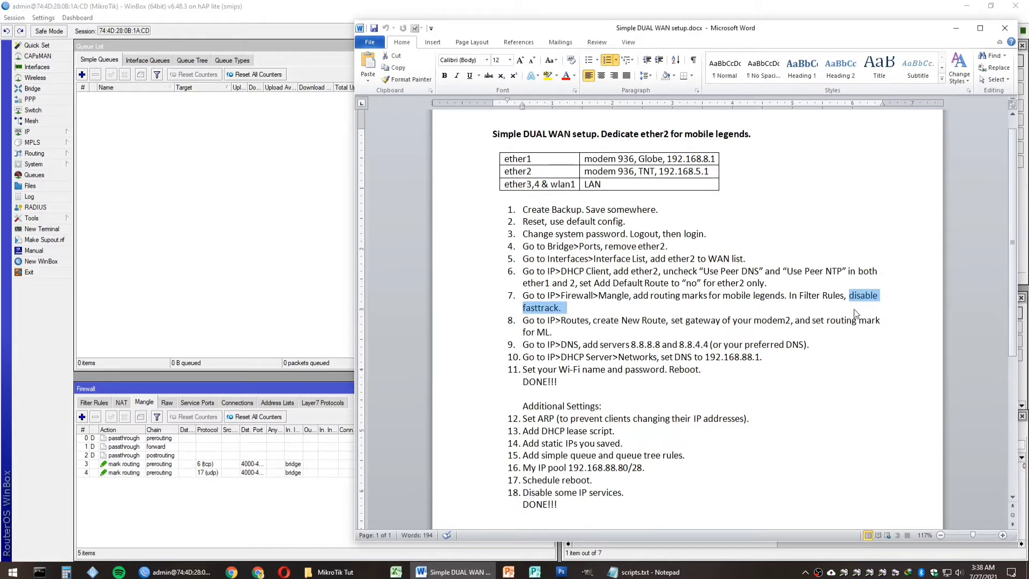
# Step: Disable the defconf fasttrack rule in the firewall Filter Rules
pyautogui.click(232, 306)
pyautogui.click(94, 402)
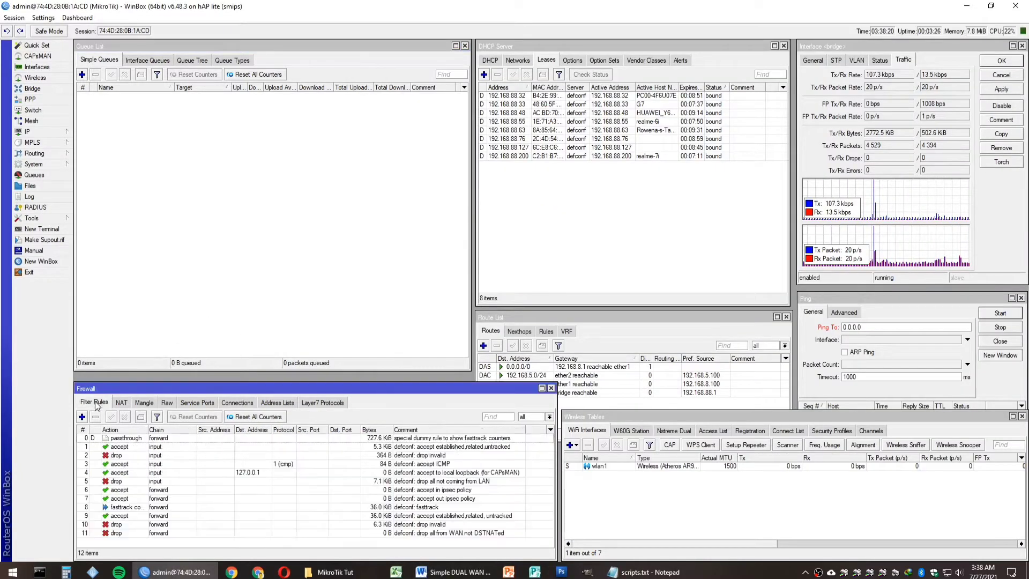
pyautogui.click(111, 507)
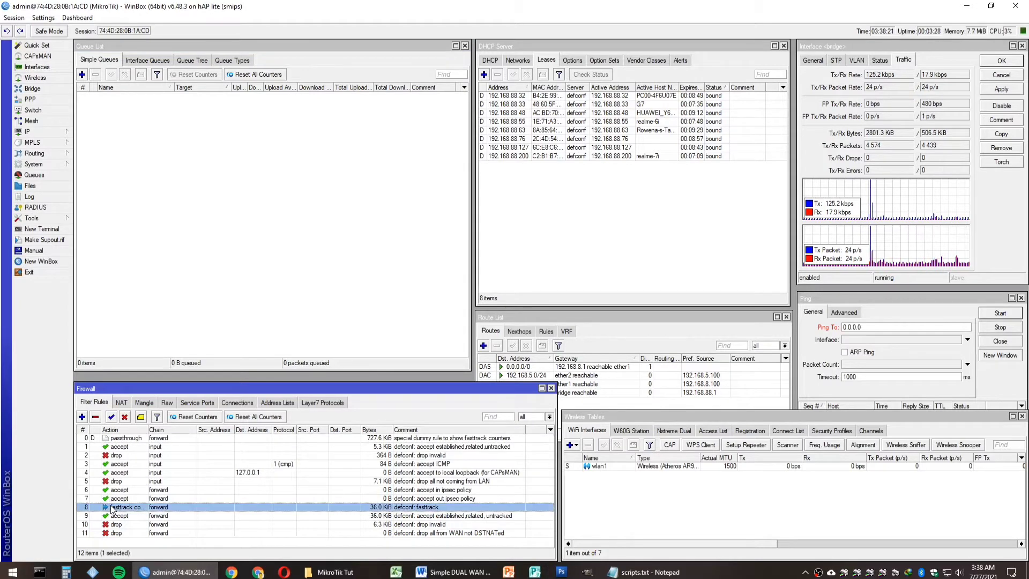
pyautogui.click(124, 417)
pyautogui.click(213, 546)
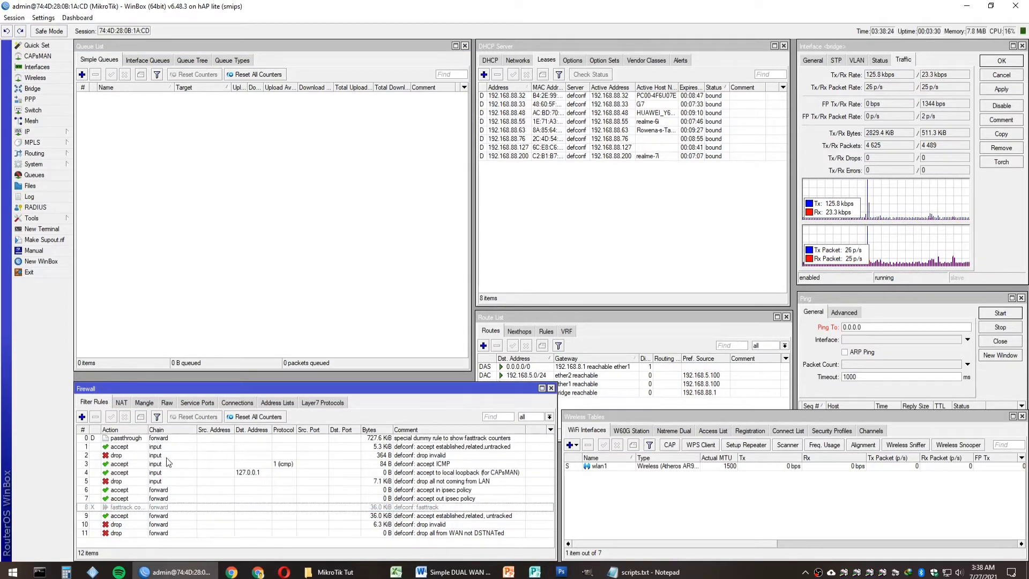
pyautogui.click(144, 403)
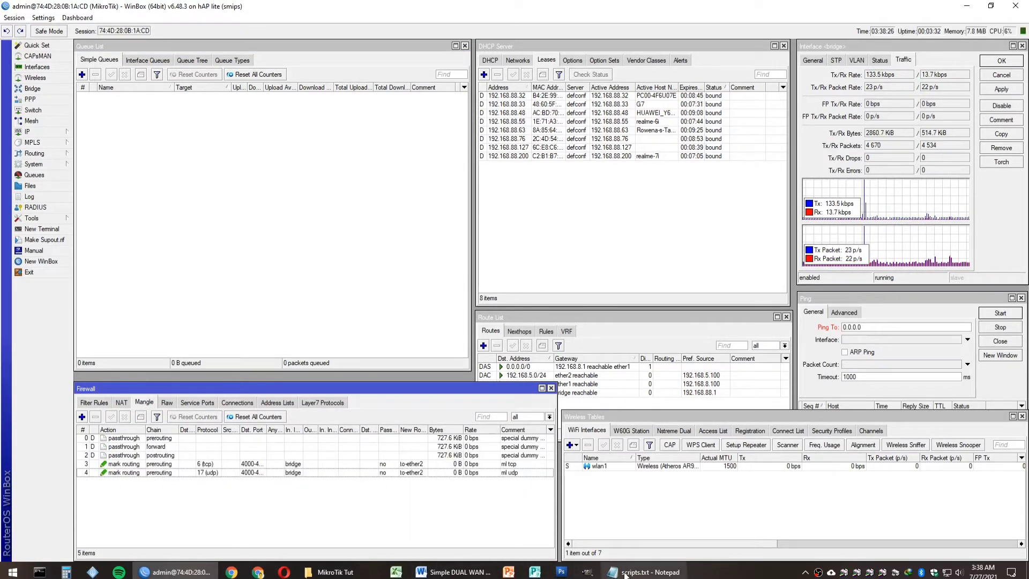
# Step: Select step 8 in the setup notes, then return to WinBox
pyautogui.click(452, 571)
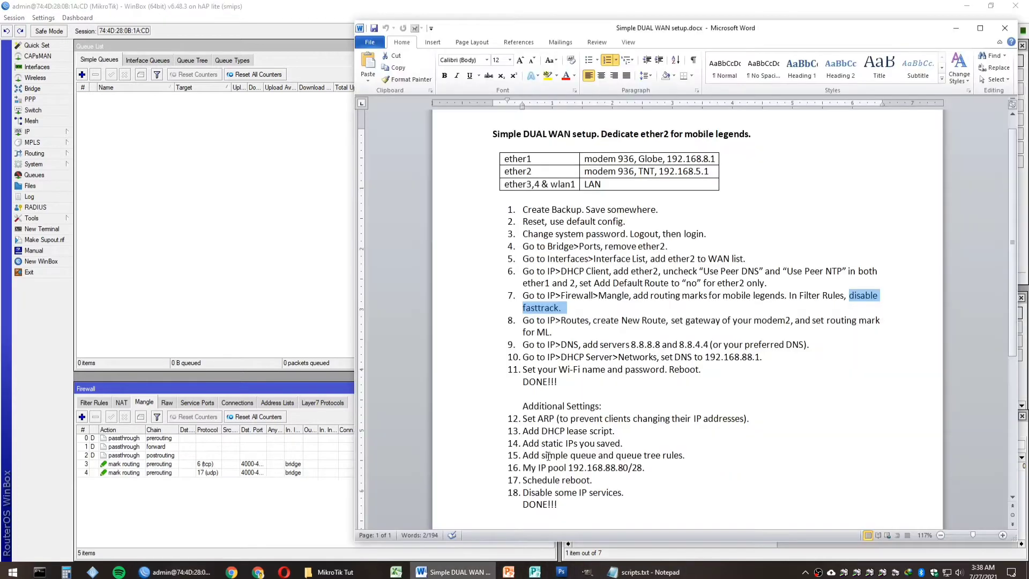
pyautogui.click(470, 321)
pyautogui.moveTo(470, 329); pyautogui.dragTo(470, 336)
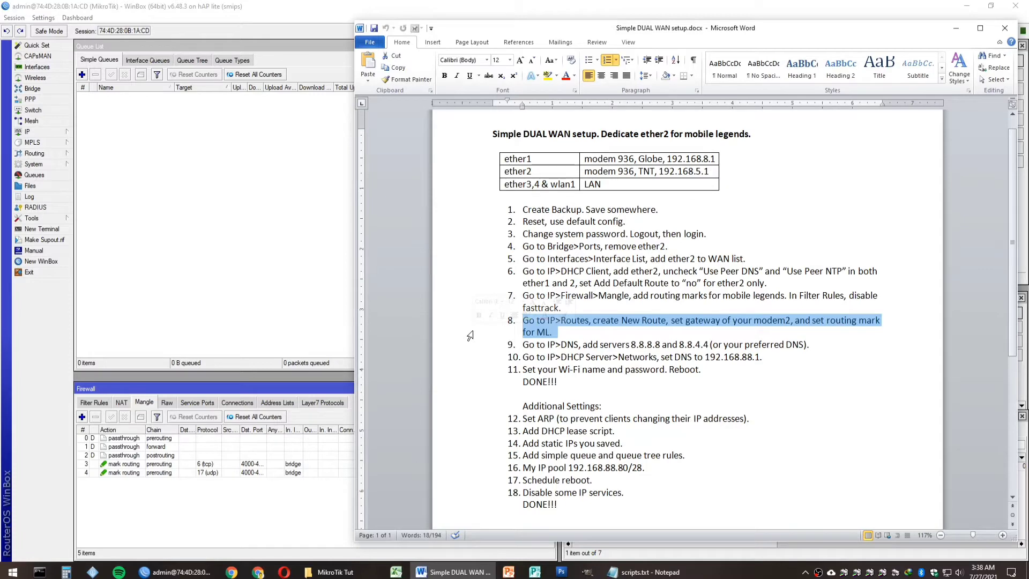
pyautogui.click(293, 314)
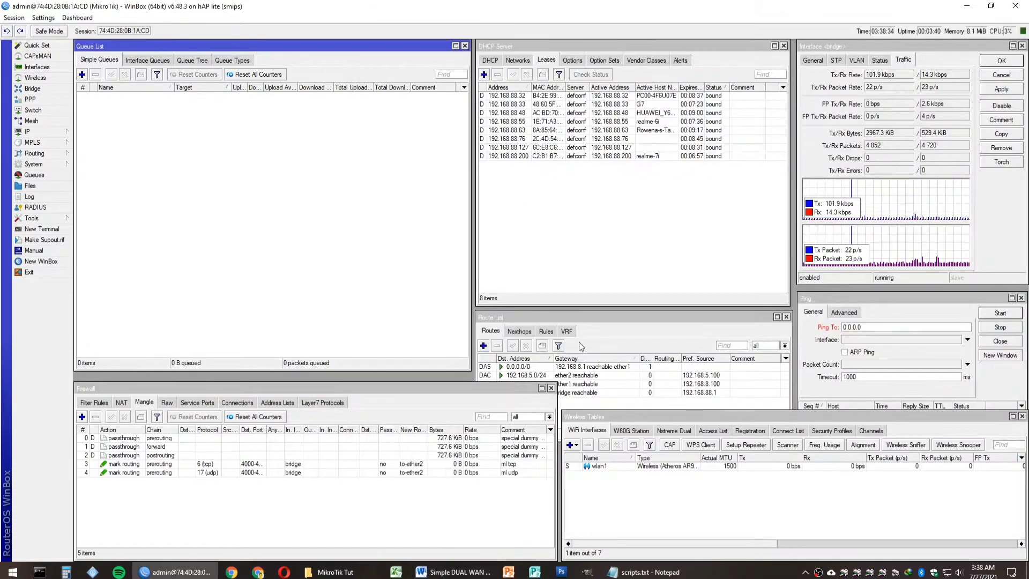
# Step: Add a route via gateway 192.168.5.1 with routing mark to-ether2
pyautogui.click(614, 337)
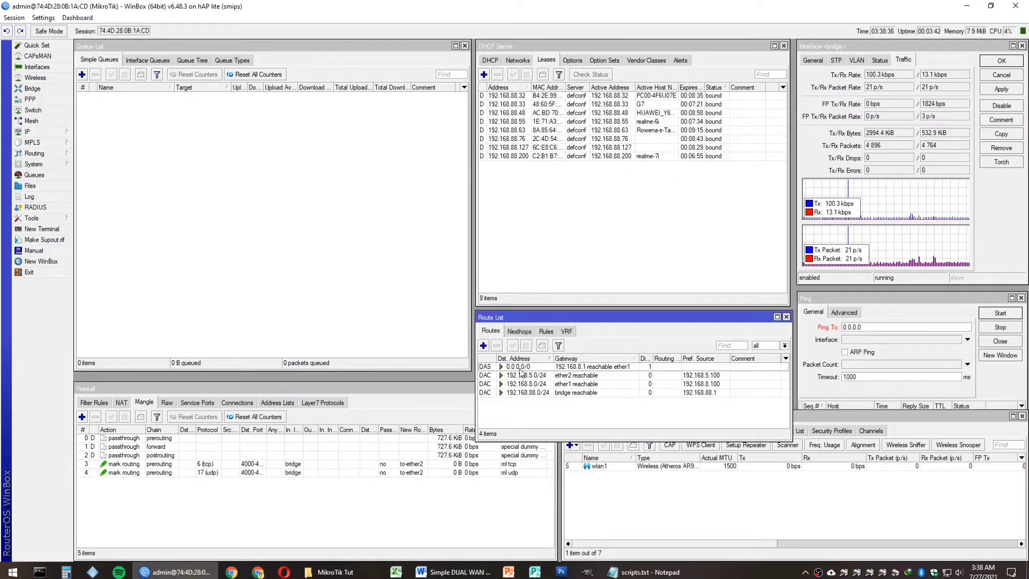
pyautogui.click(483, 346)
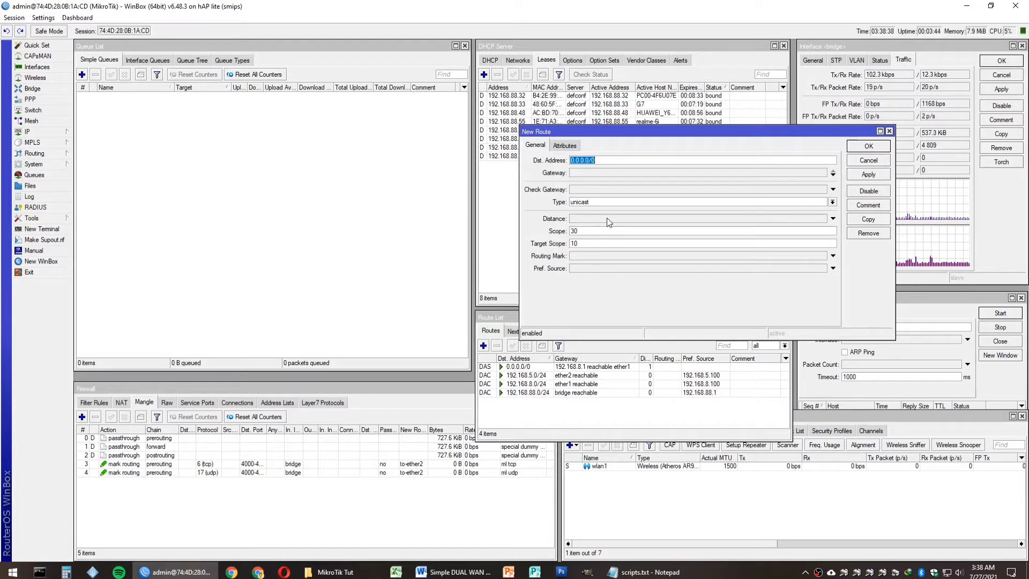
pyautogui.click(587, 176)
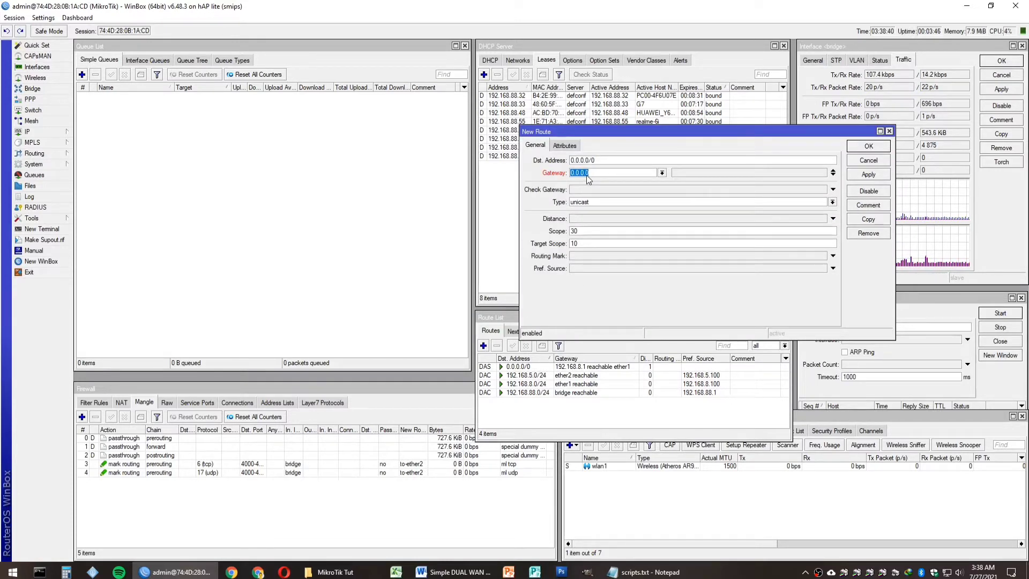
pyautogui.write('192.168.')
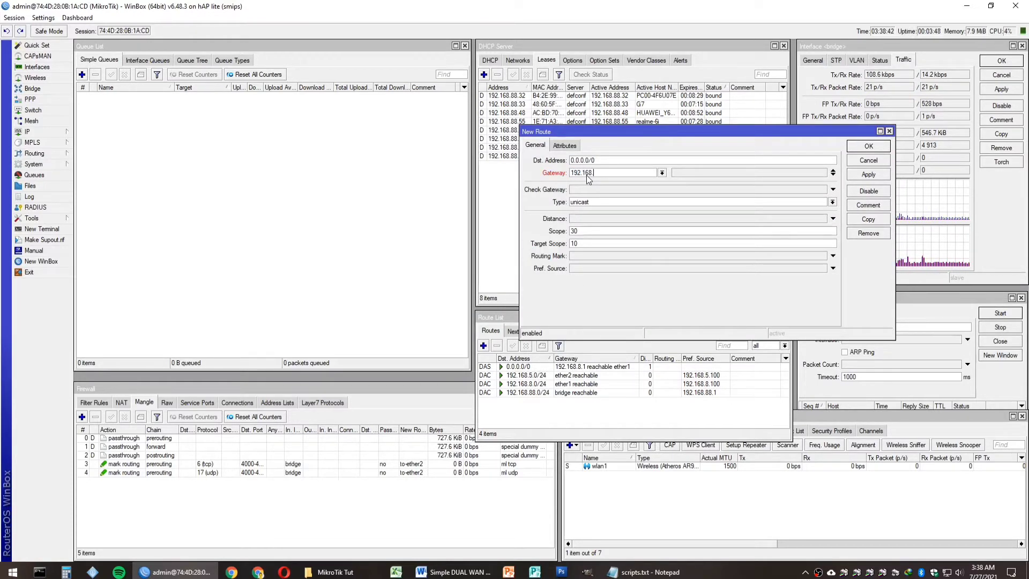
pyautogui.write('5.1')
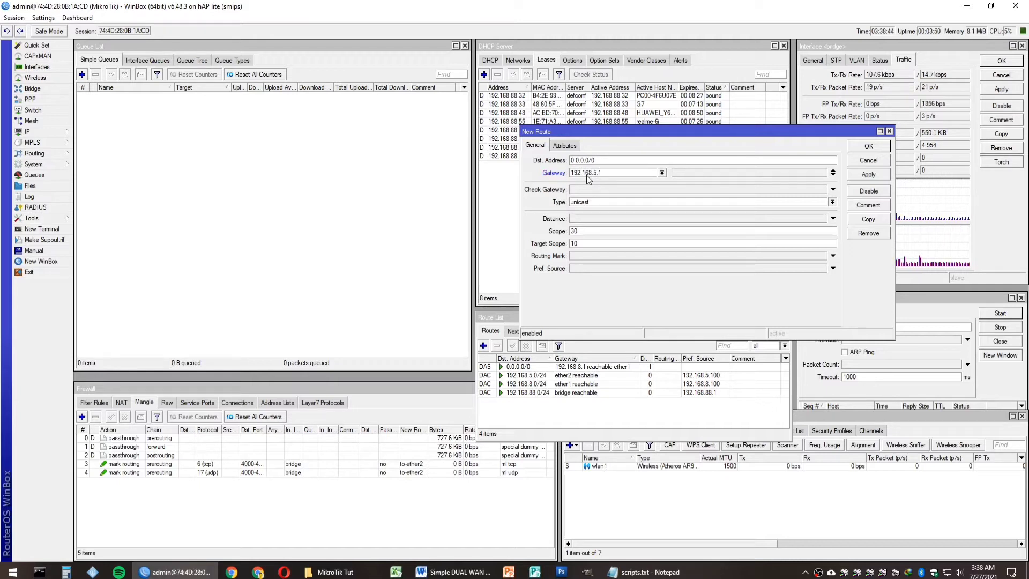
pyautogui.click(833, 255)
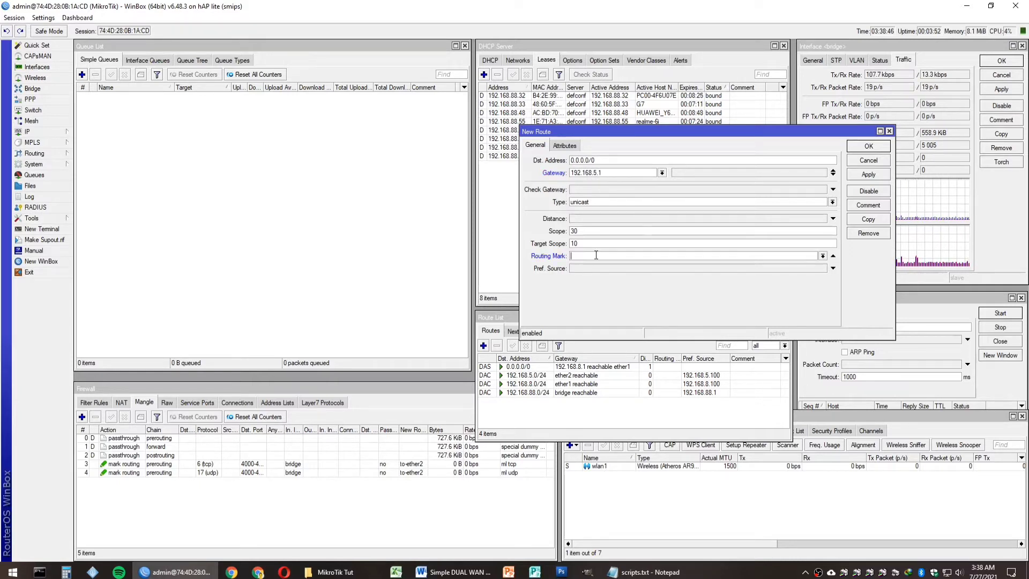
pyautogui.click(822, 256)
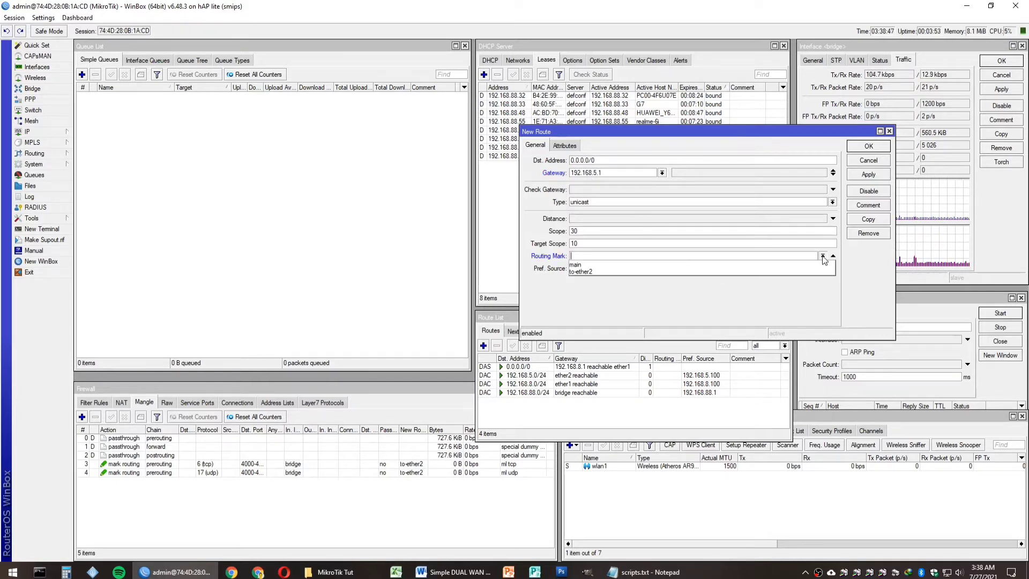
pyautogui.click(587, 271)
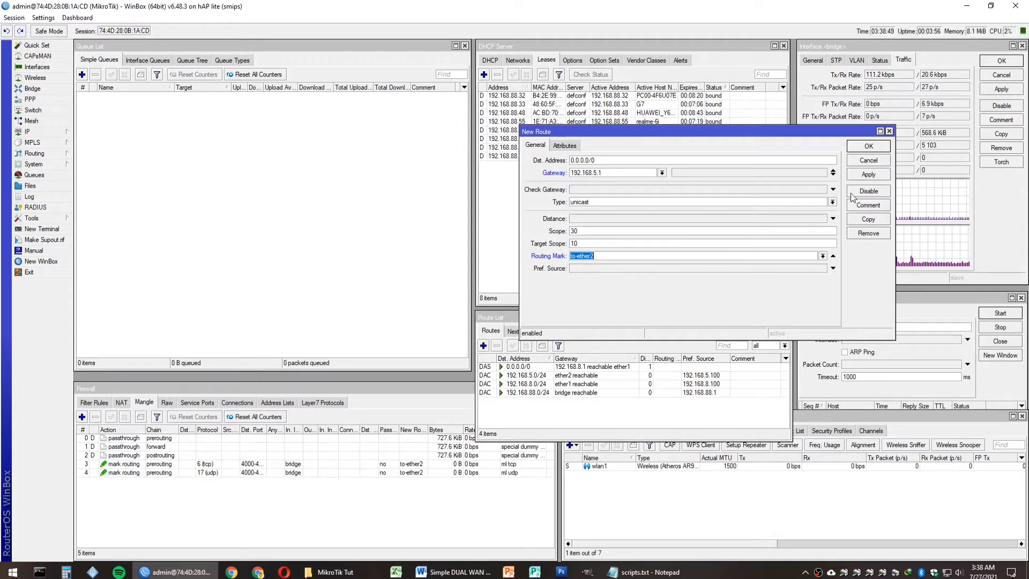
pyautogui.click(858, 172)
pyautogui.click(867, 146)
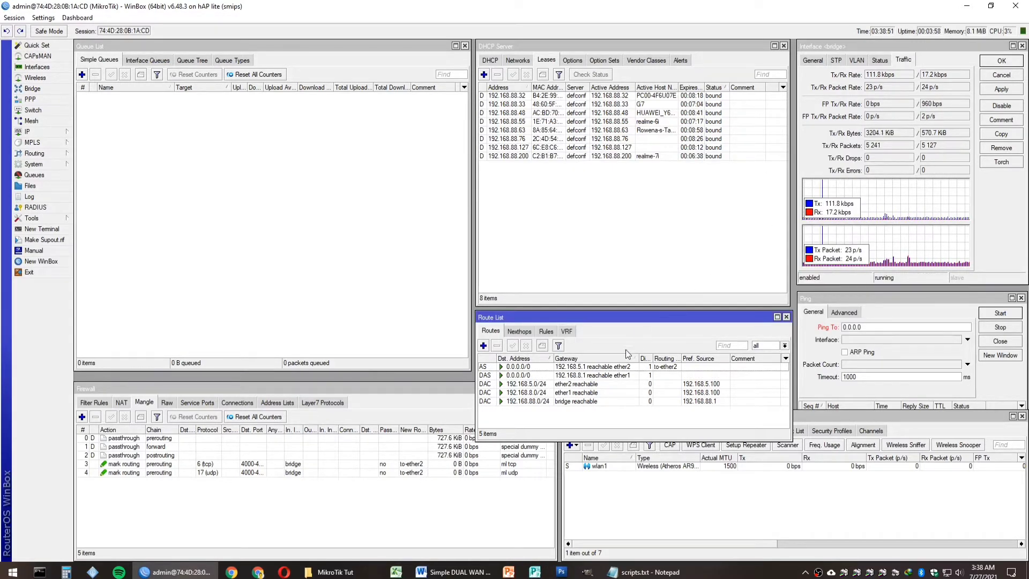
# Step: Check the new to-ether2 default route in the Route List, then switch to the setup notes
pyautogui.click(610, 367)
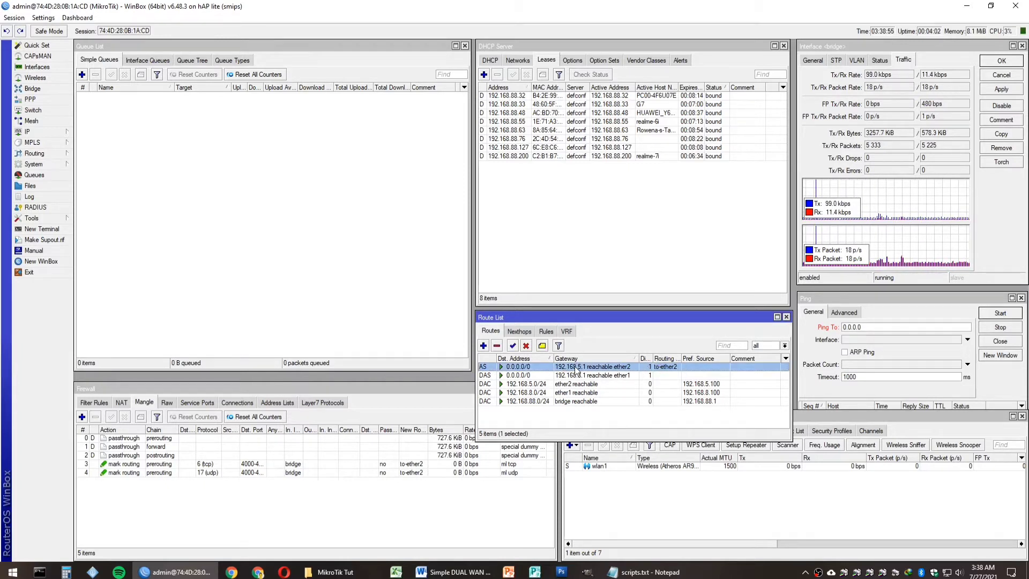
pyautogui.click(573, 423)
pyautogui.click(461, 510)
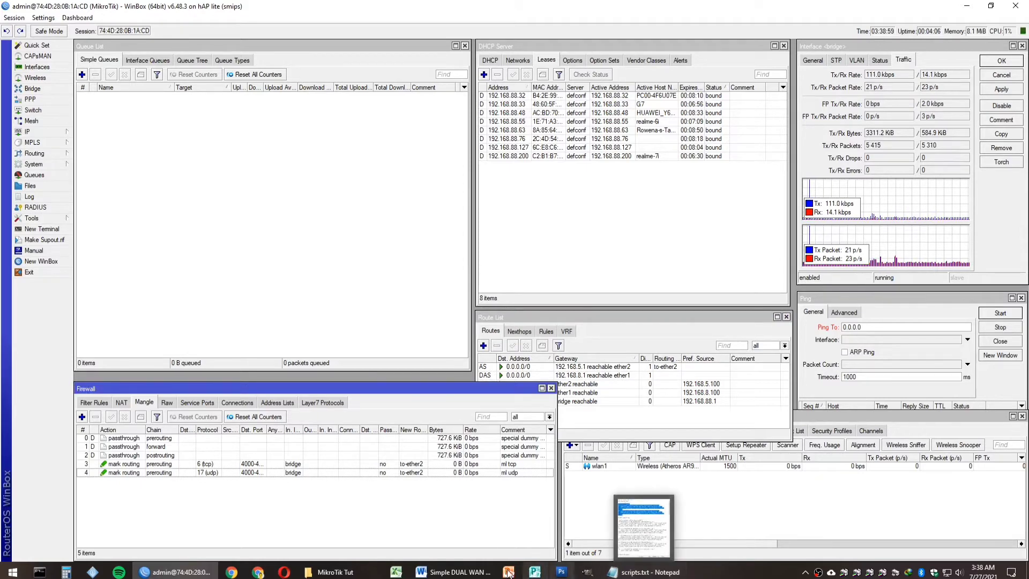
pyautogui.click(453, 572)
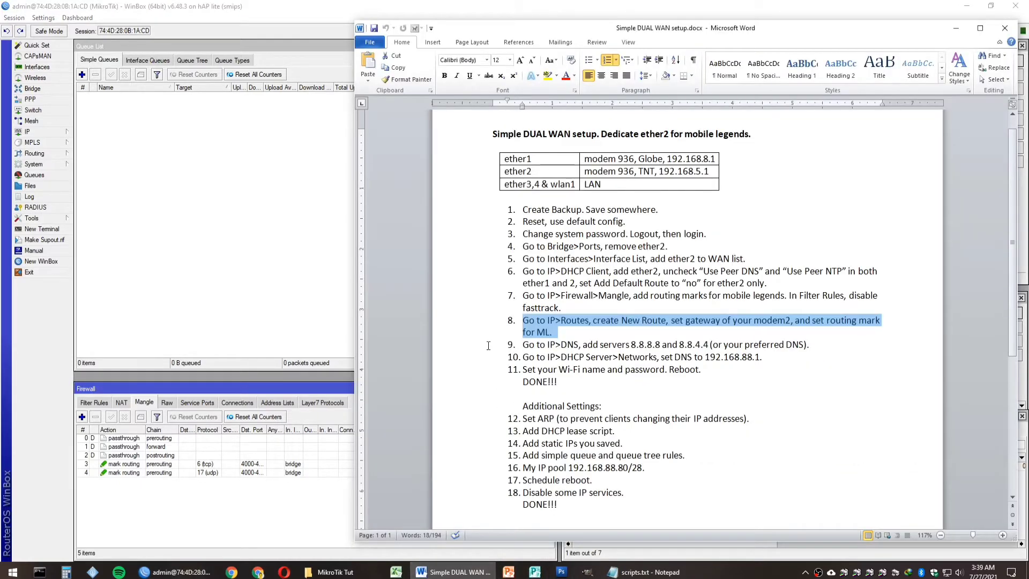
# Step: Following step 9, enter DNS servers 8.8.8.8 and 8.8.4.4 in IP > DNS and apply
pyautogui.click(469, 348)
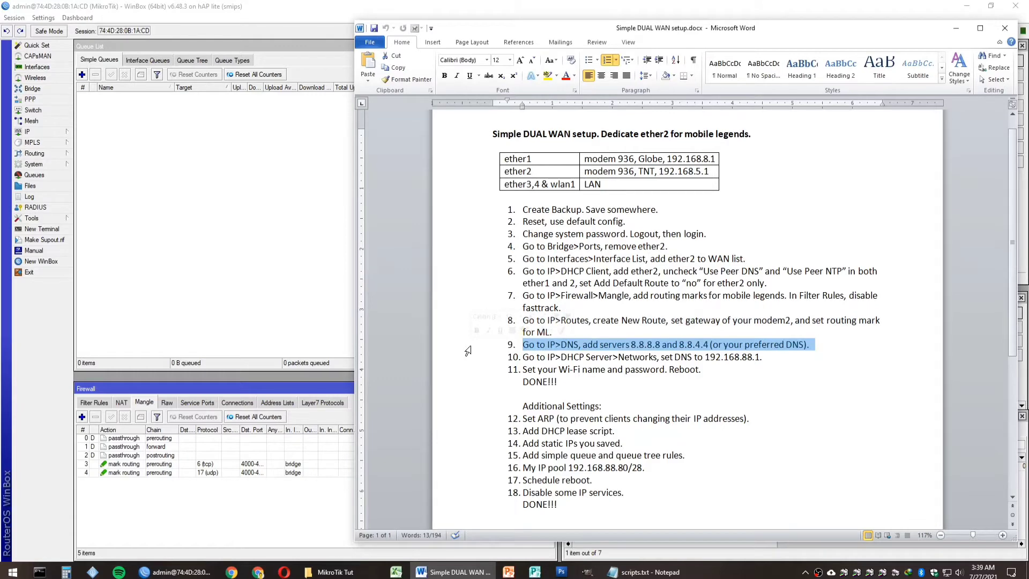
pyautogui.click(216, 263)
pyautogui.click(68, 135)
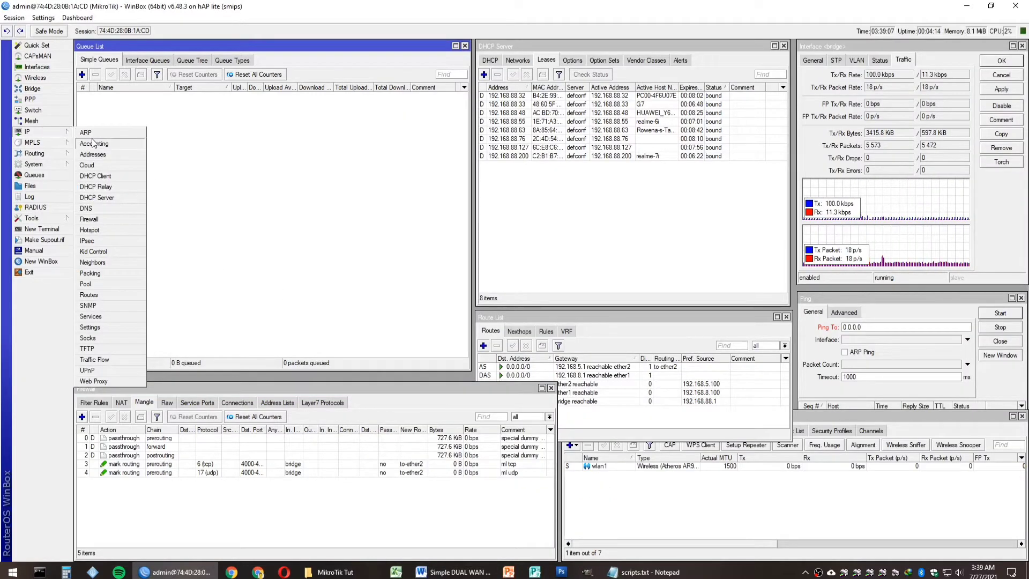
pyautogui.click(89, 208)
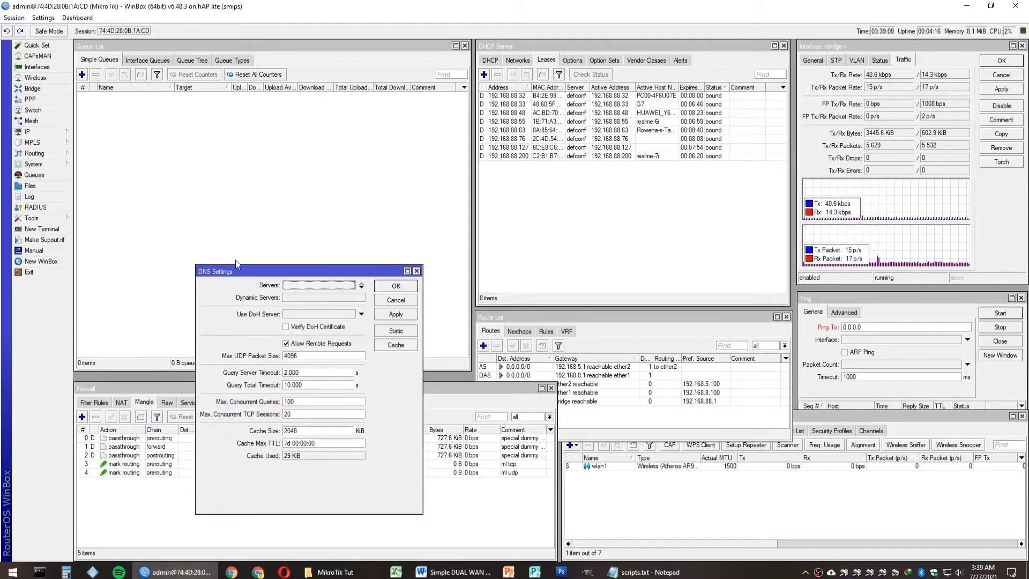
pyautogui.click(301, 287)
pyautogui.write('8.')
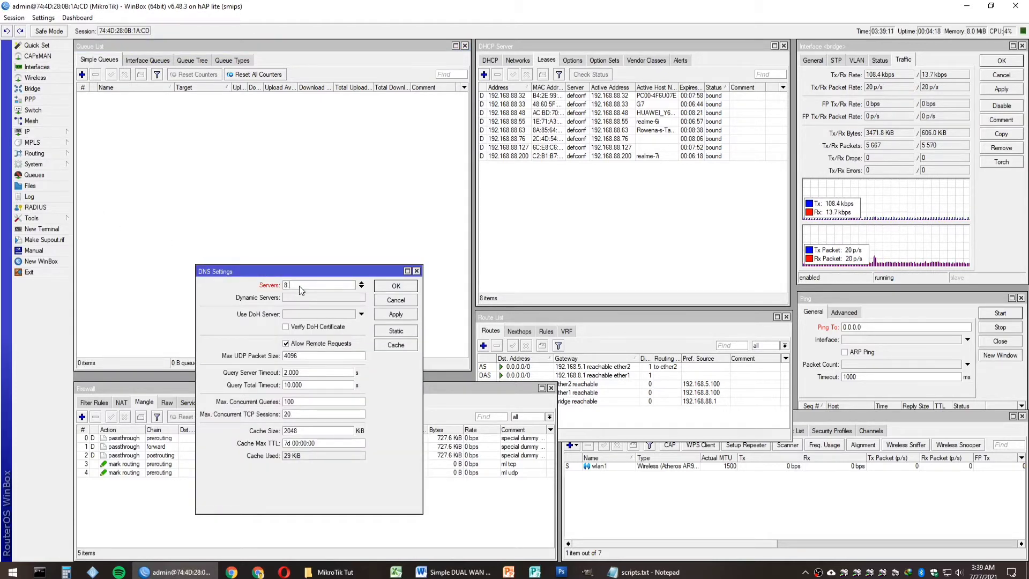
pyautogui.write('8.8.8')
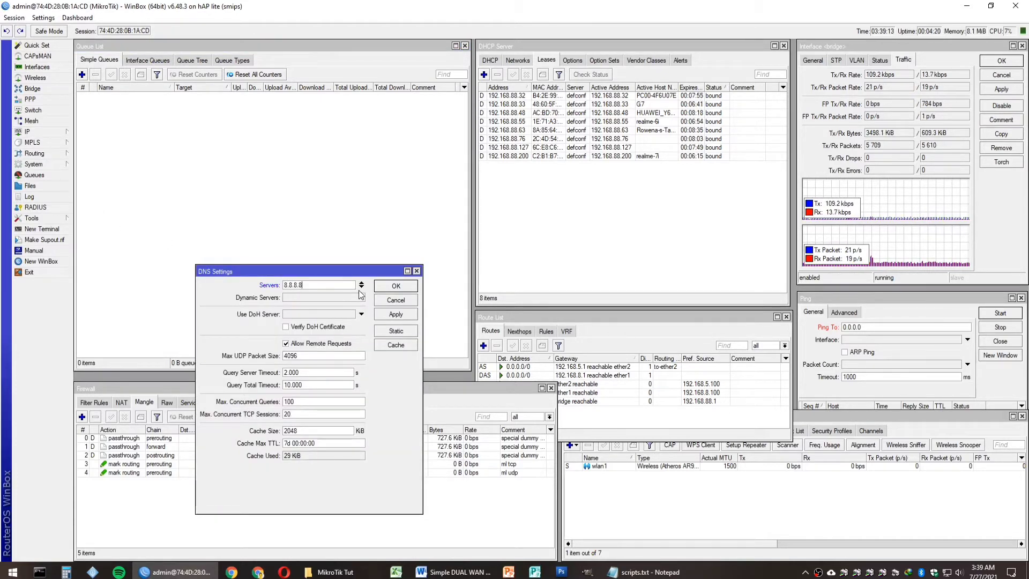
pyautogui.click(362, 288)
pyautogui.write('8.8.4.4')
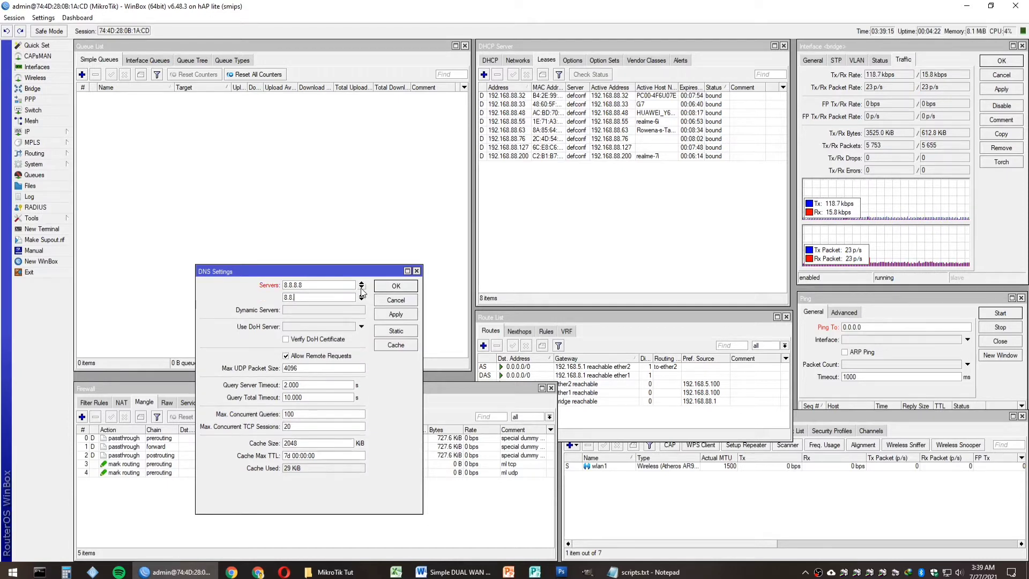
pyautogui.click(402, 313)
pyautogui.click(397, 287)
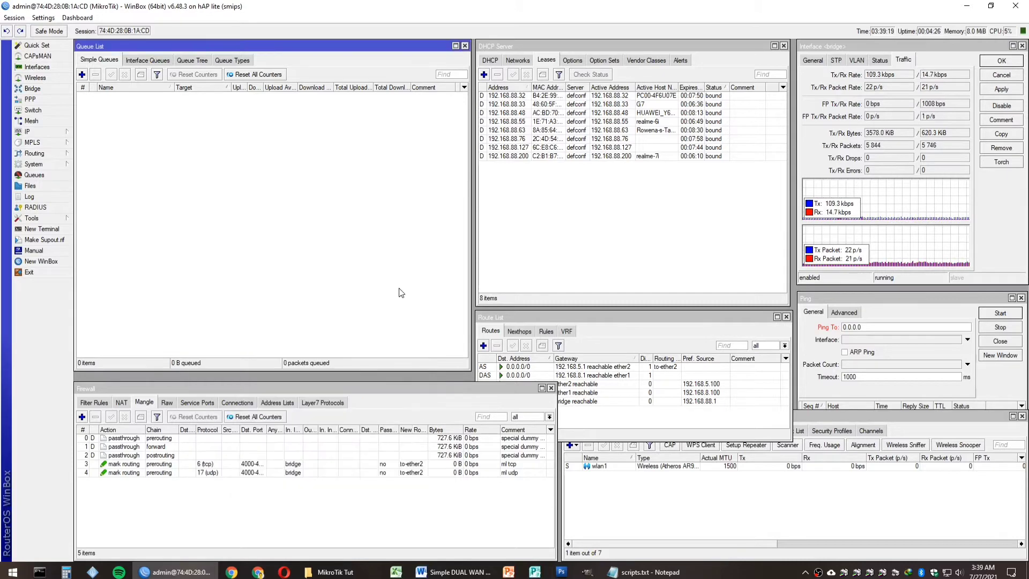
# Step: Find and select step 10 in the setup checklist
pyautogui.click(643, 571)
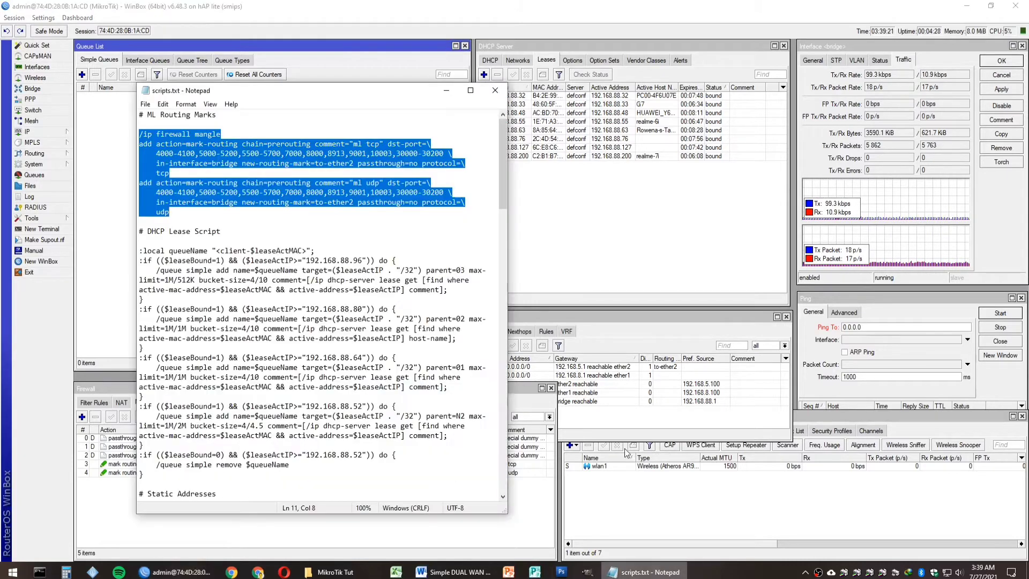
pyautogui.click(507, 574)
pyautogui.click(452, 572)
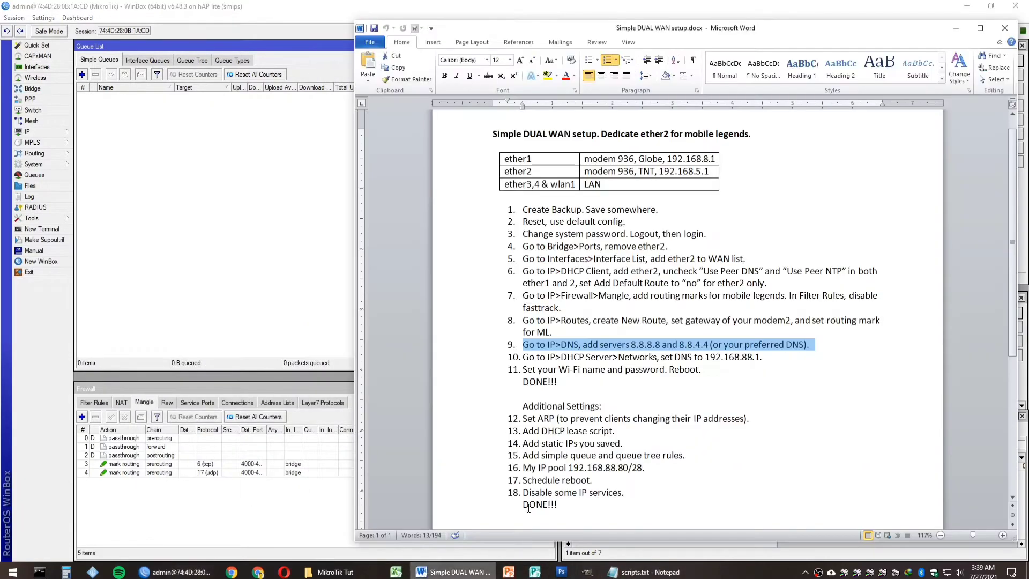
pyautogui.scroll(-2, 541, 354)
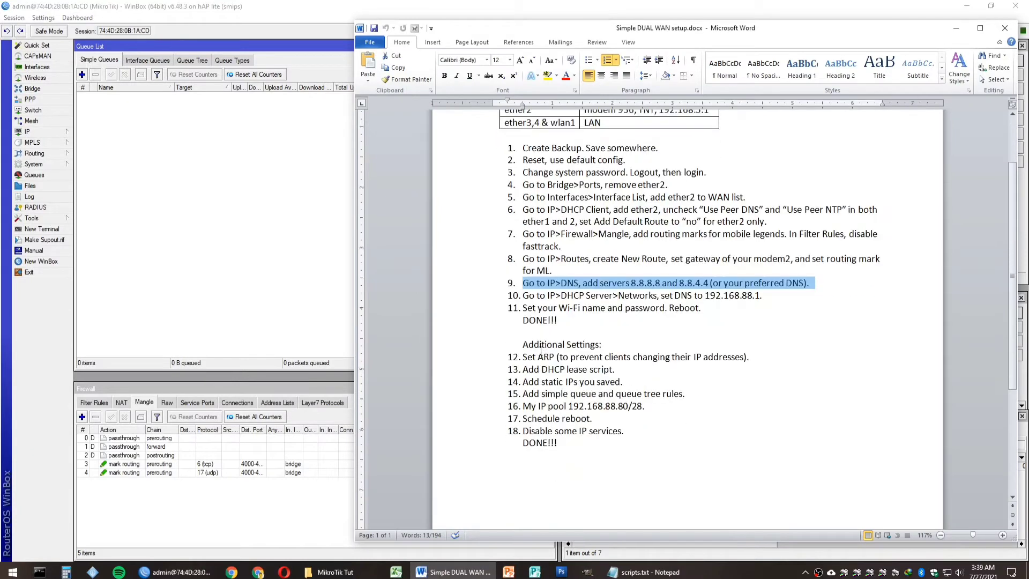
pyautogui.click(474, 295)
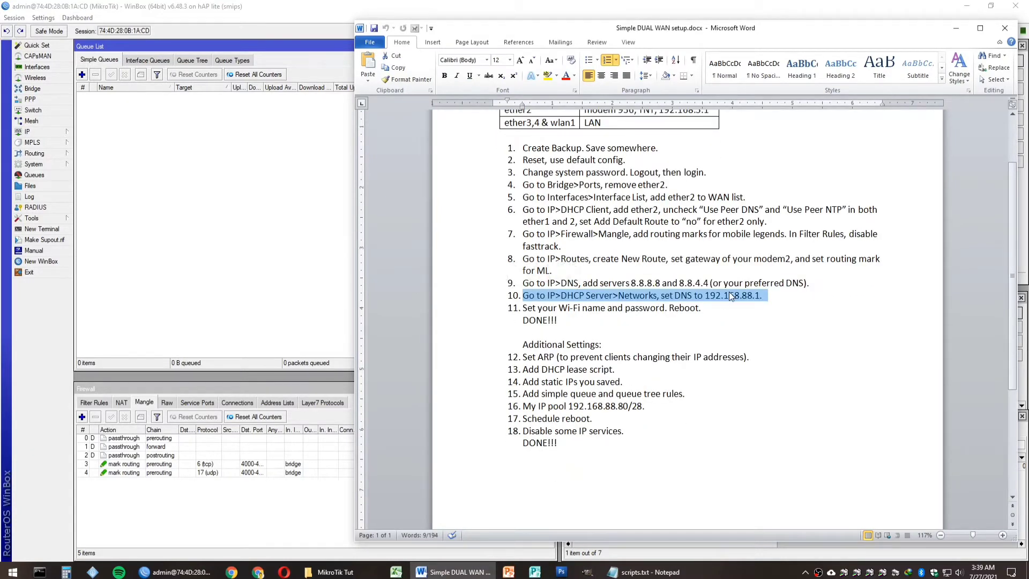
pyautogui.click(310, 190)
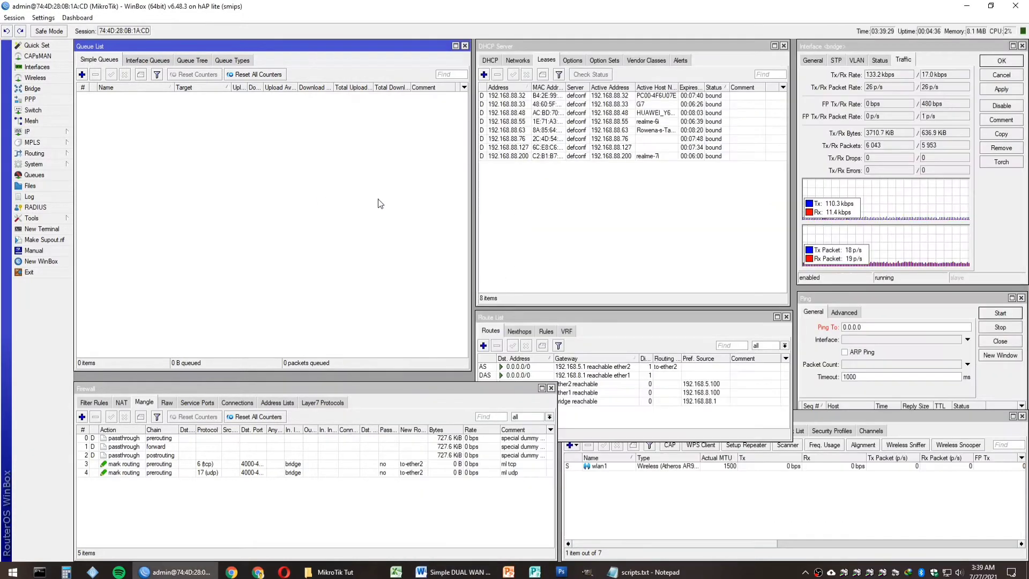
# Step: Set the 192.168.88.0/24 DHCP network's DNS server to 192.168.88.1 and apply
pyautogui.click(517, 60)
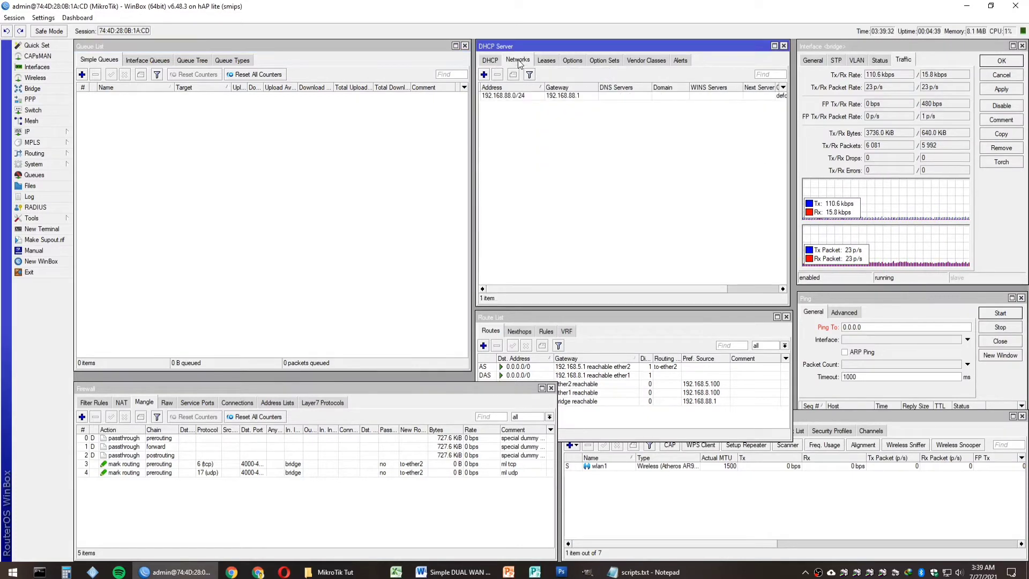
pyautogui.doubleClick(546, 96)
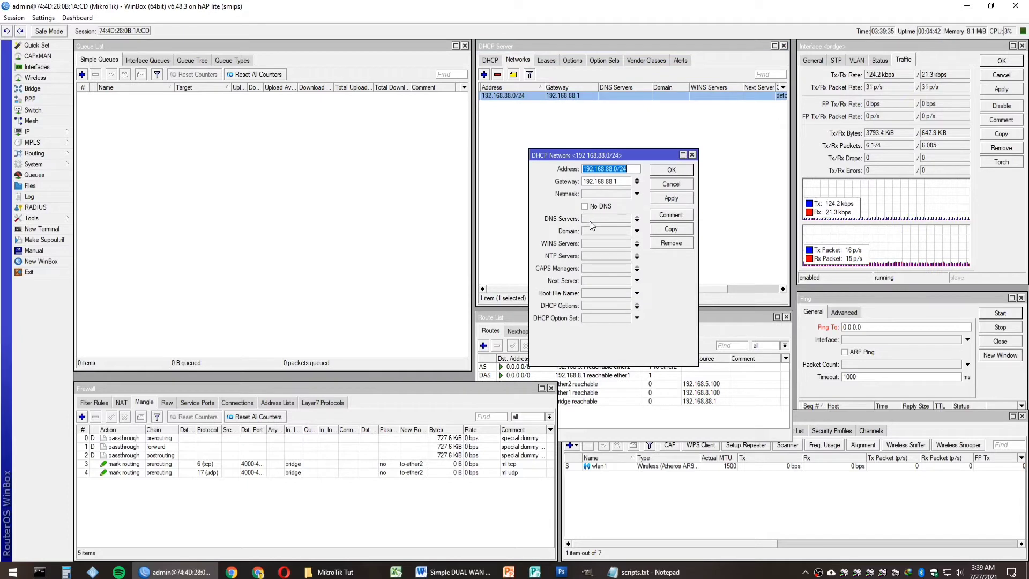
pyautogui.click(591, 221)
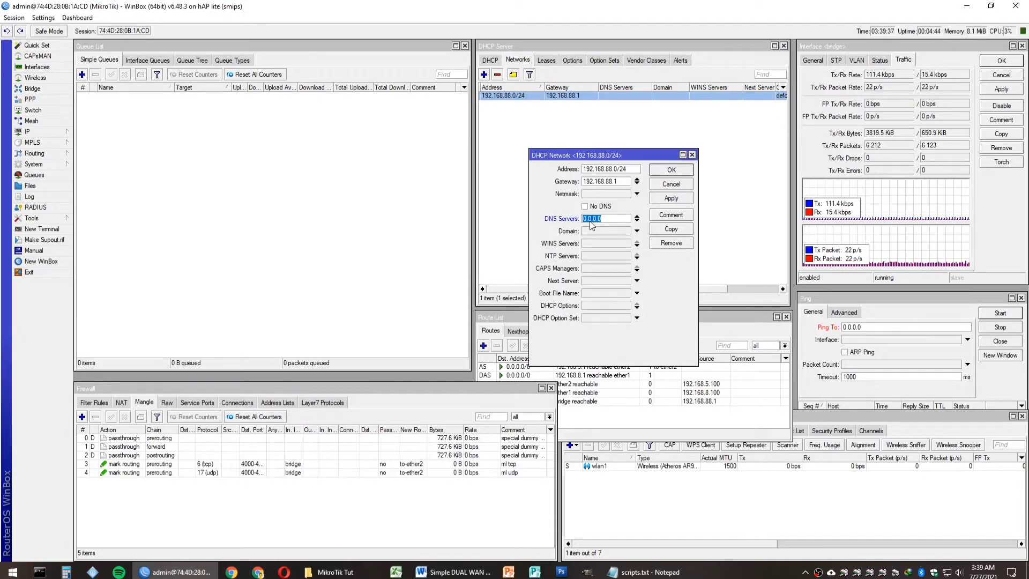
pyautogui.click(601, 218)
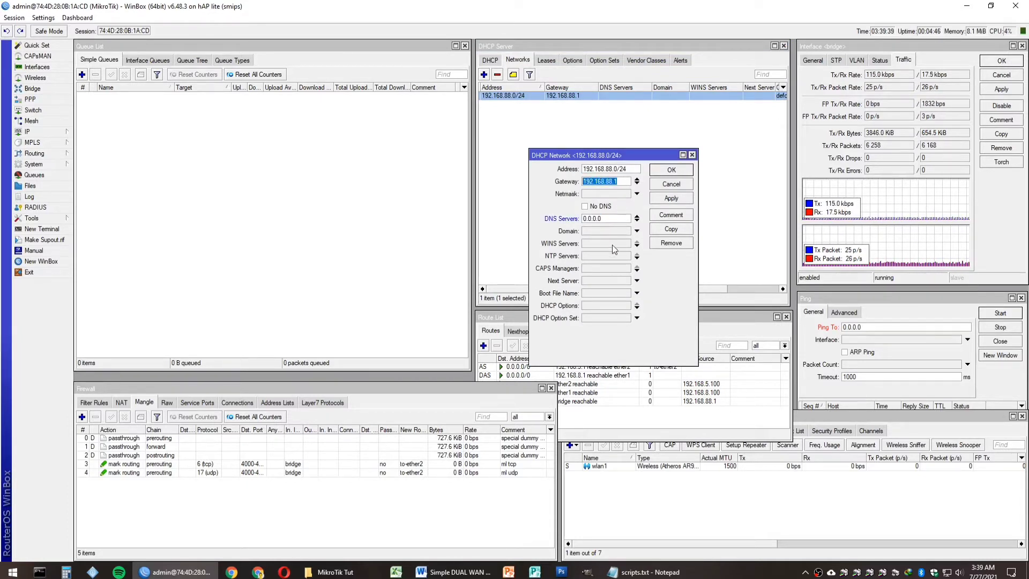
pyautogui.doubleClick(600, 218)
pyautogui.write('192.168.88.1')
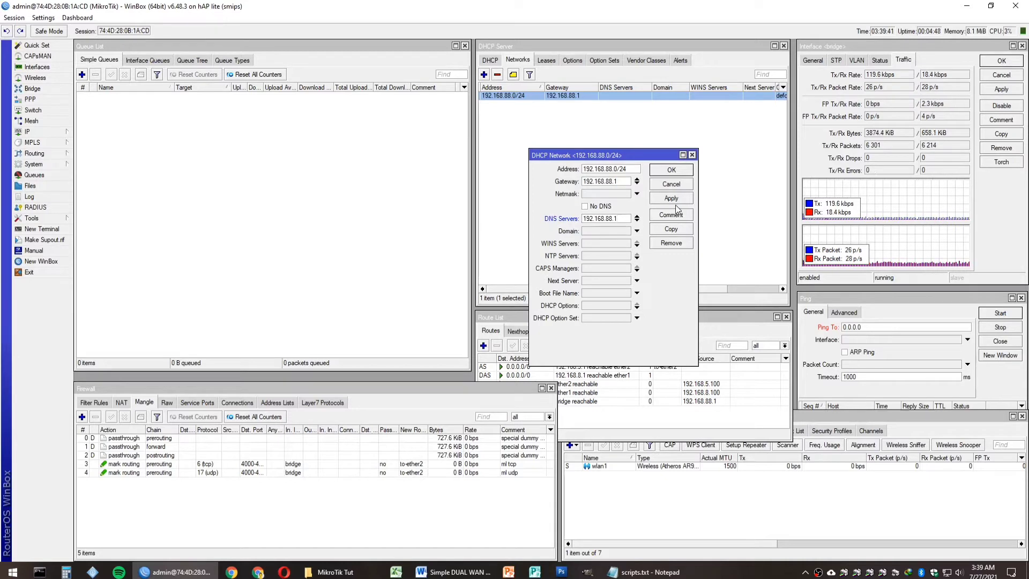
pyautogui.click(673, 199)
pyautogui.click(670, 172)
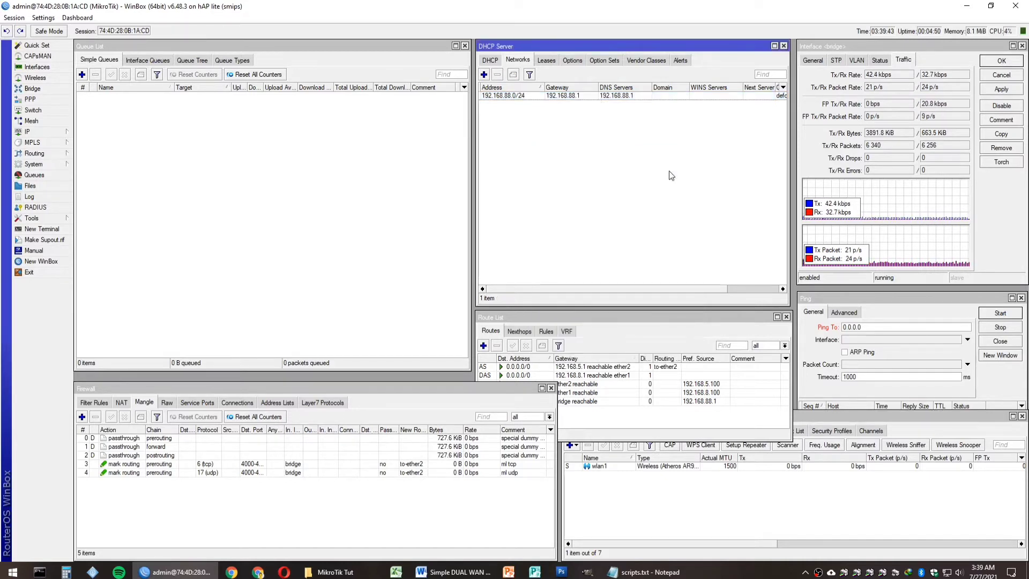
pyautogui.click(546, 60)
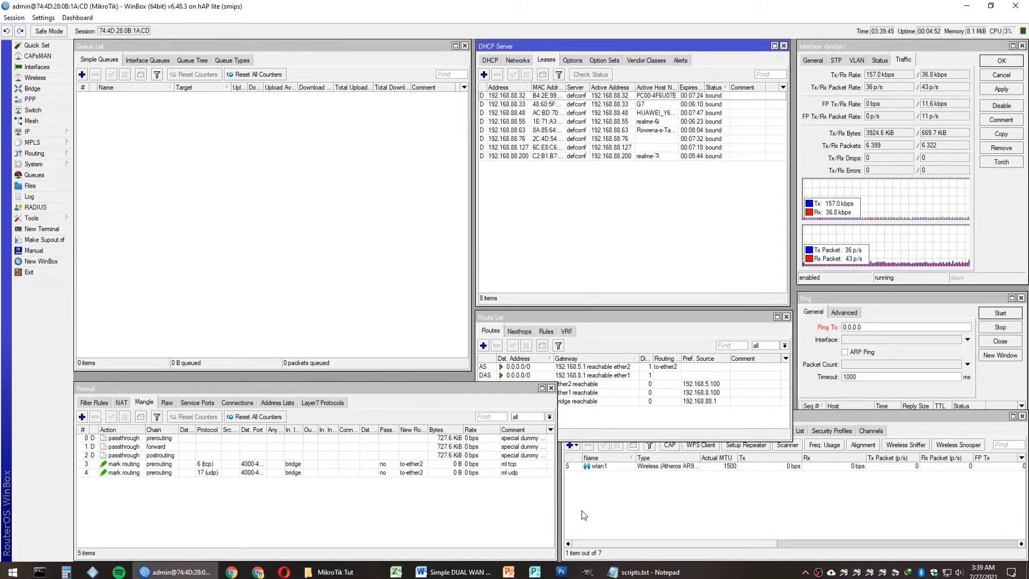
# Step: Select step 11 and the DONE line in the setup checklist
pyautogui.click(453, 572)
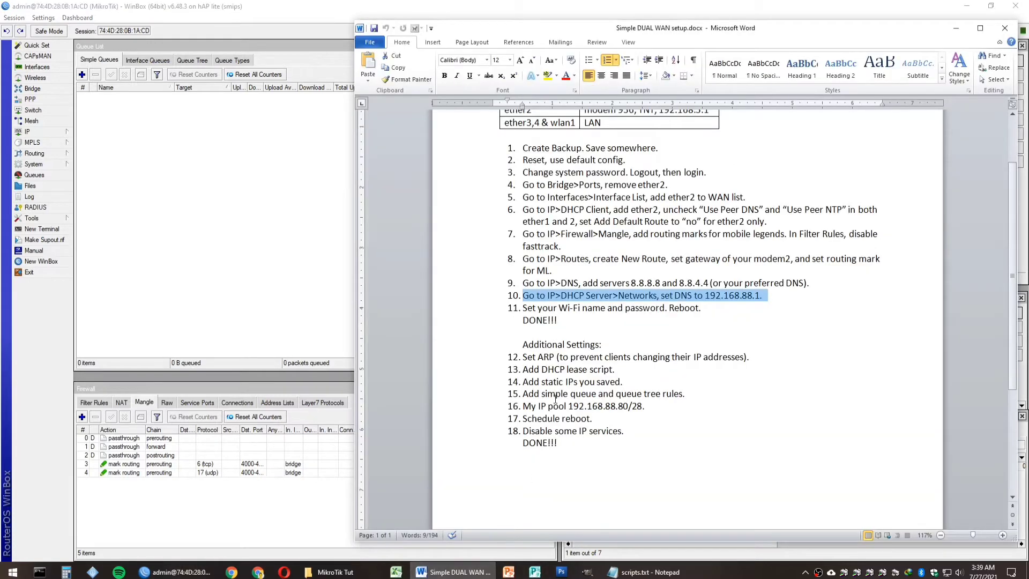
pyautogui.scroll(-1, 543, 309)
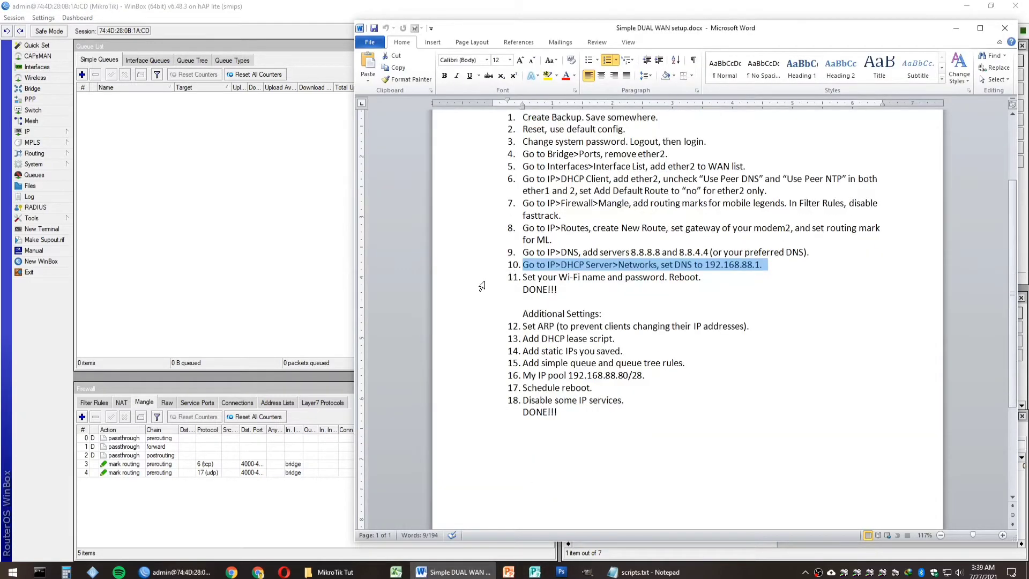
pyautogui.moveTo(482, 281); pyautogui.dragTo(478, 294)
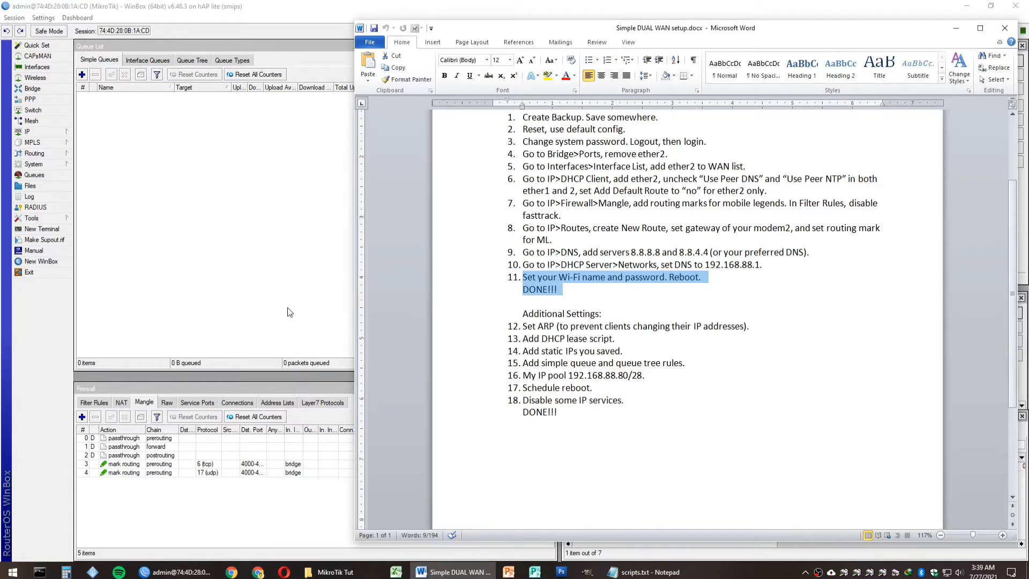
# Step: Shorten wlan1's SSID from MikroTik-0B1ACF to MikroTik and select the default security profile
pyautogui.click(289, 312)
pyautogui.click(619, 493)
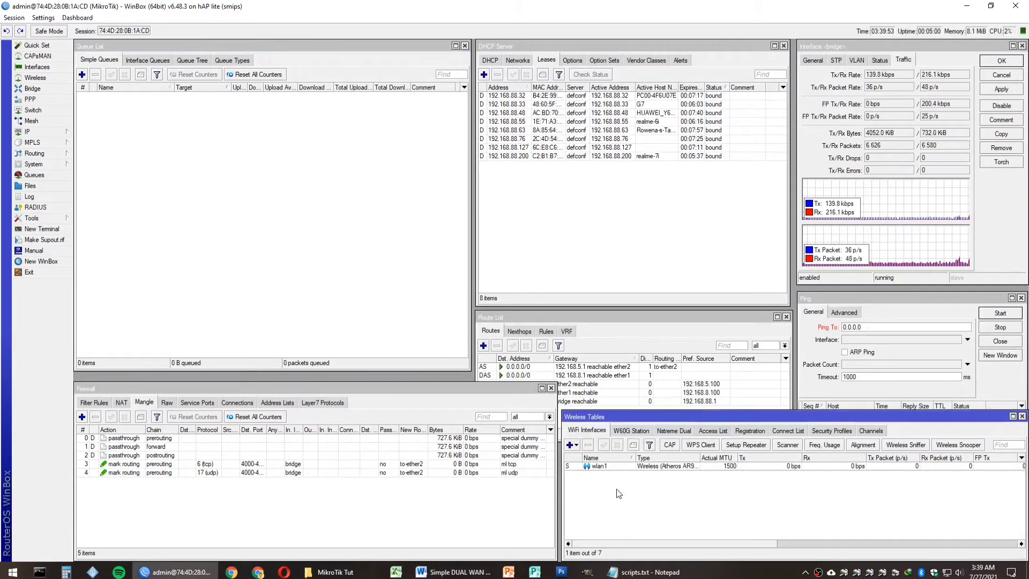
pyautogui.click(639, 468)
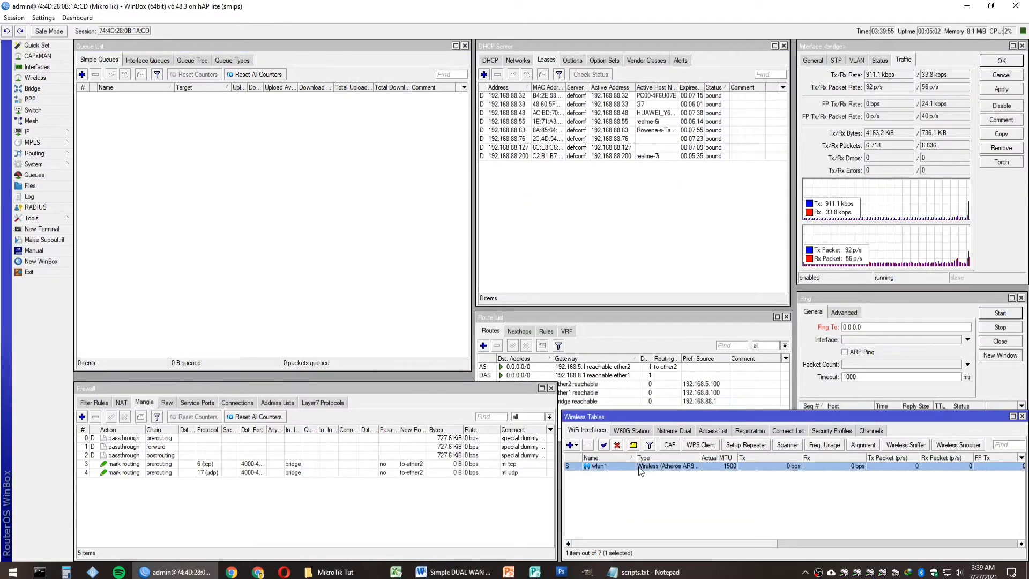
pyautogui.doubleClick(638, 466)
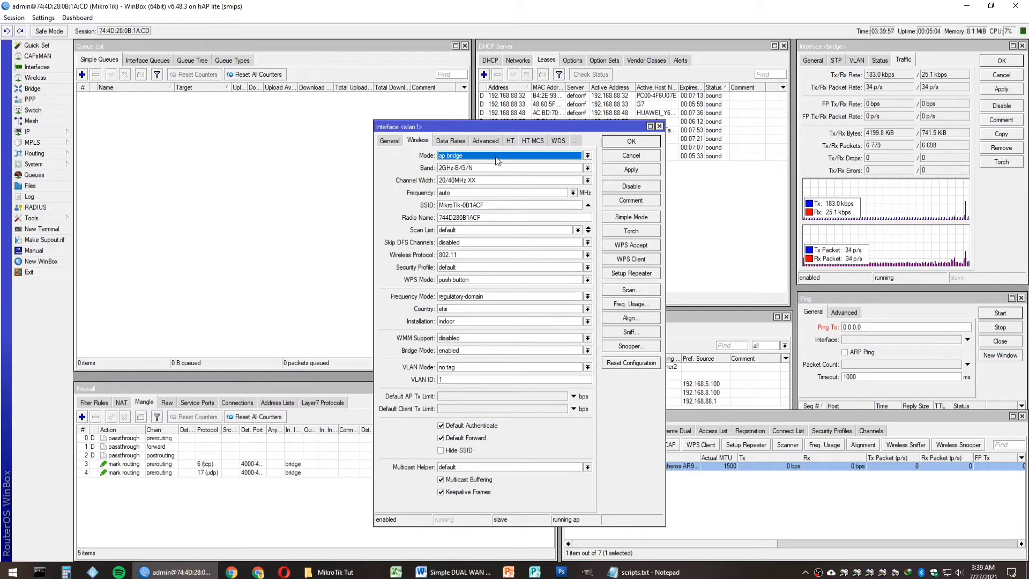
pyautogui.doubleClick(469, 207)
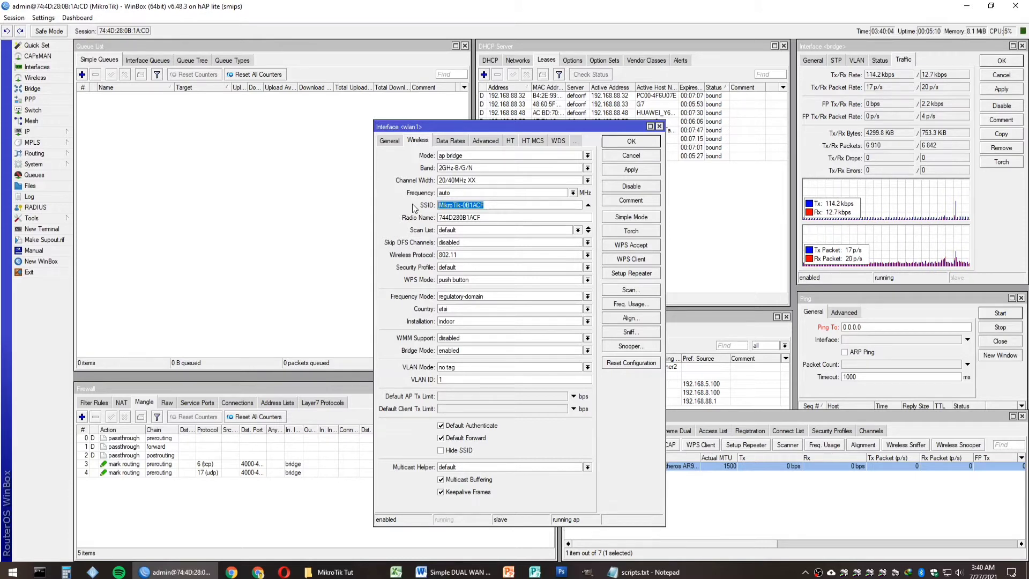
pyautogui.moveTo(508, 205); pyautogui.dragTo(461, 205)
pyautogui.press('BackSpace')
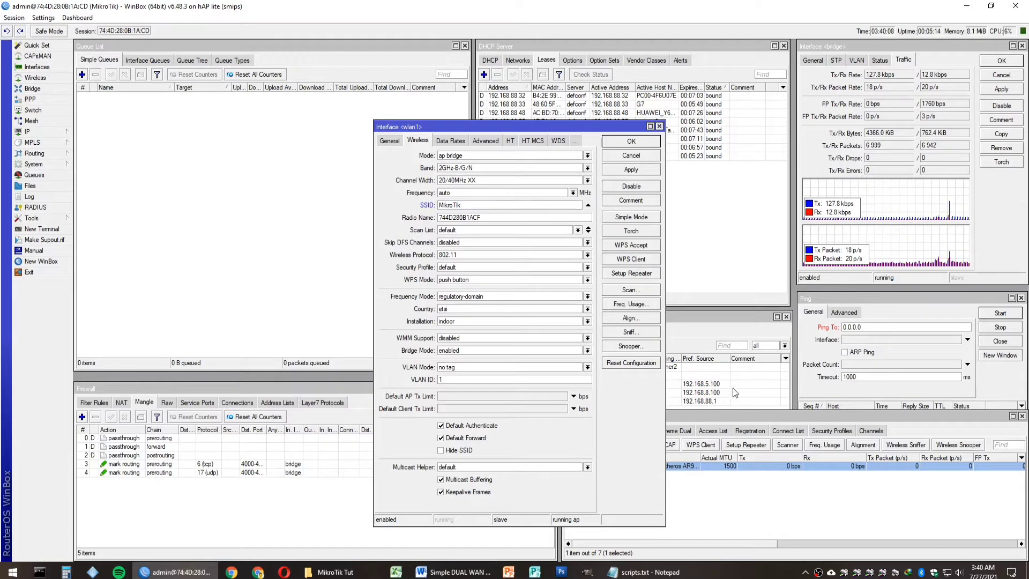
pyautogui.click(832, 432)
pyautogui.click(689, 467)
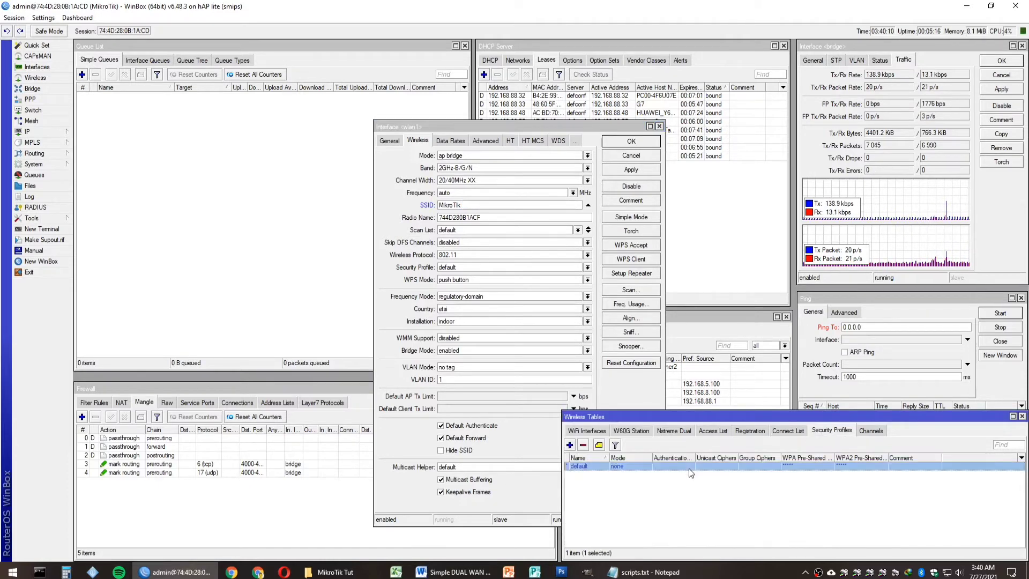
# Step: Set the default security profile to dynamic keys with WPA2 PSK and enter the pre-shared key
pyautogui.doubleClick(690, 468)
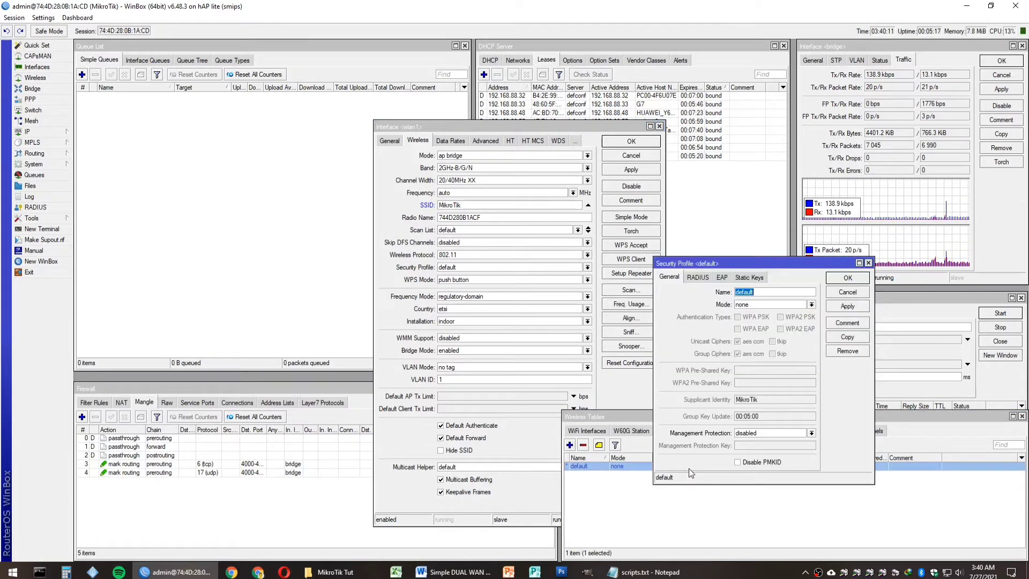
pyautogui.click(772, 304)
pyautogui.click(767, 317)
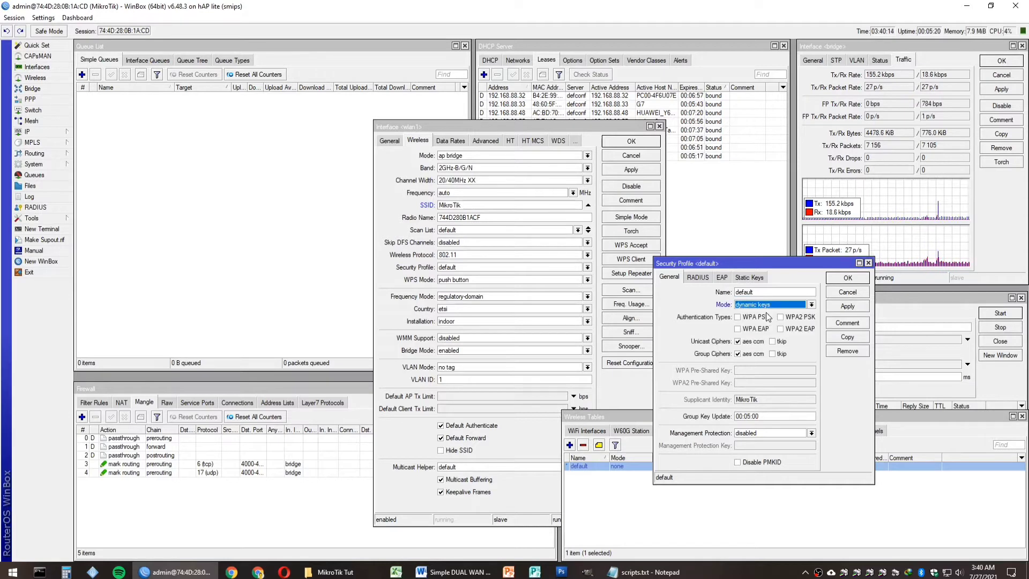
pyautogui.click(790, 320)
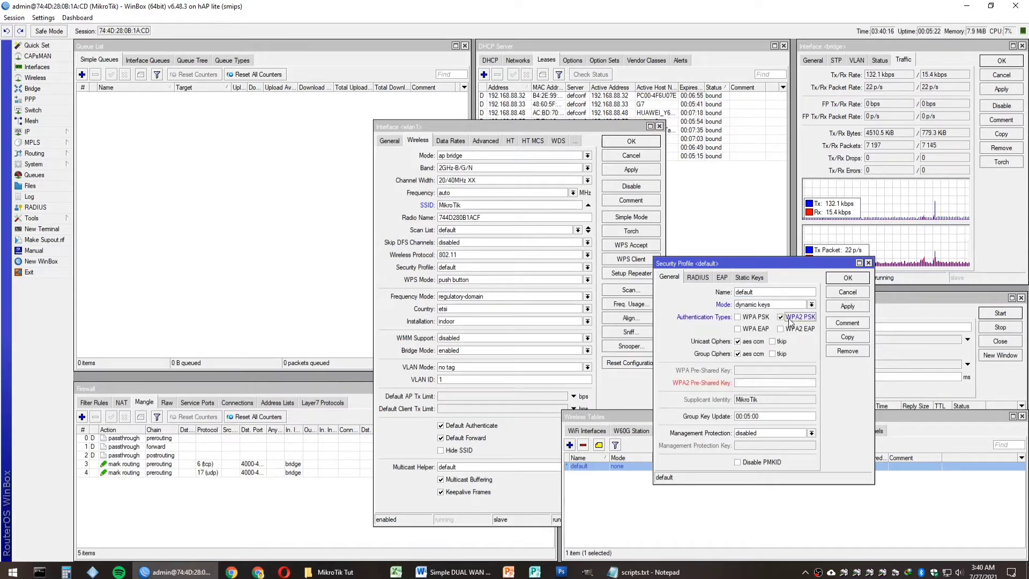
pyautogui.click(746, 381)
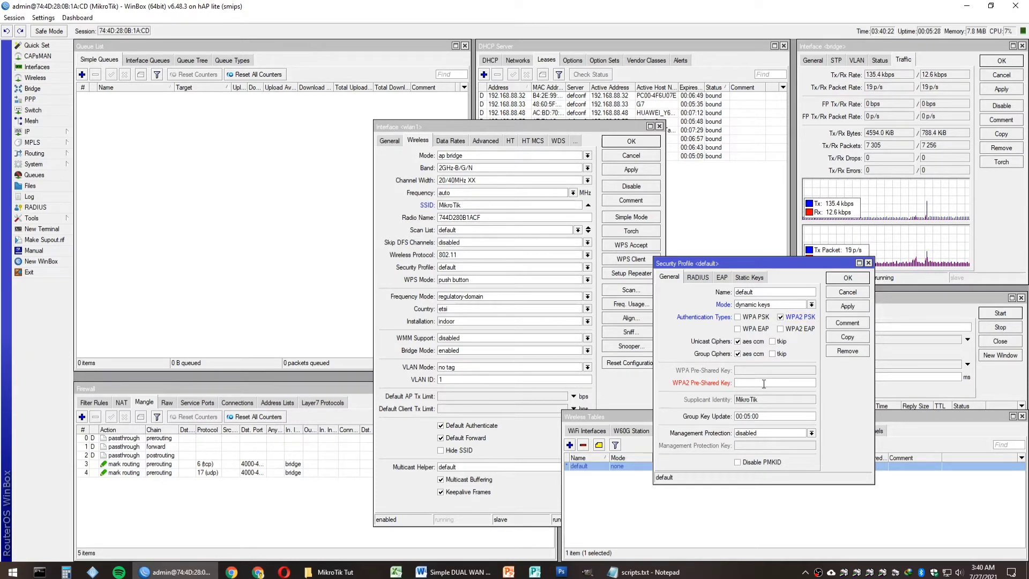
pyautogui.write('1234')
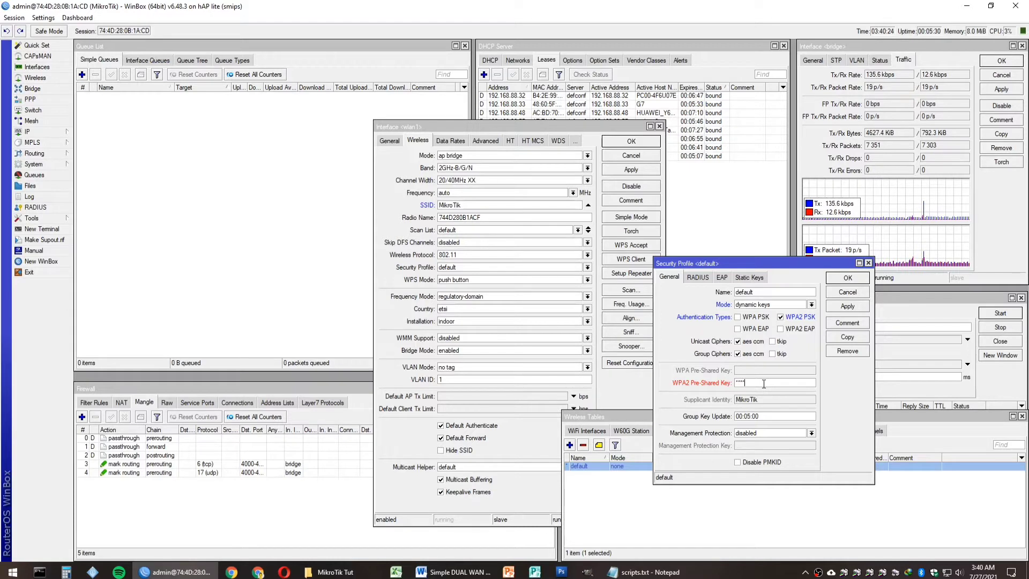
pyautogui.write('5678')
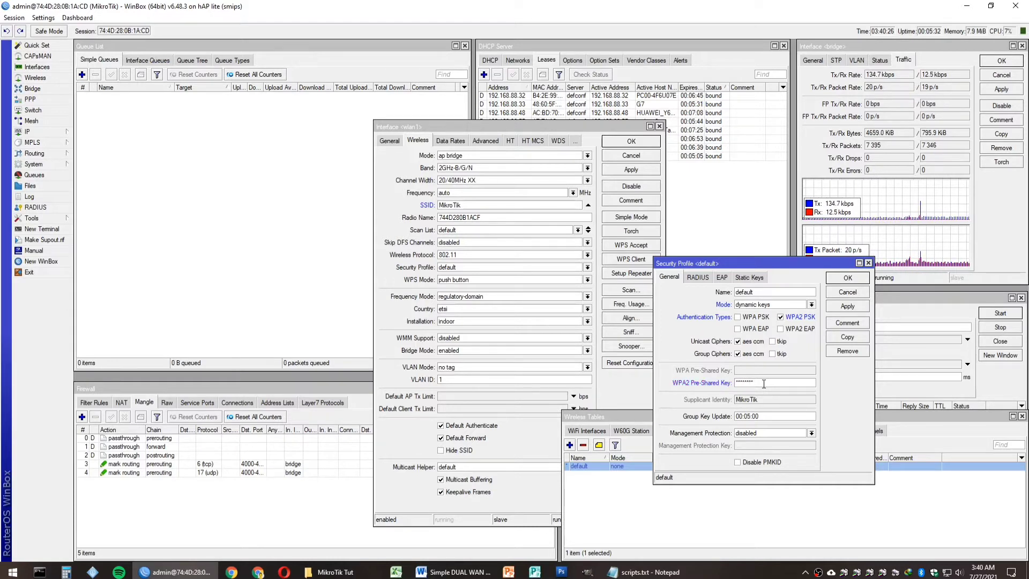
pyautogui.click(841, 308)
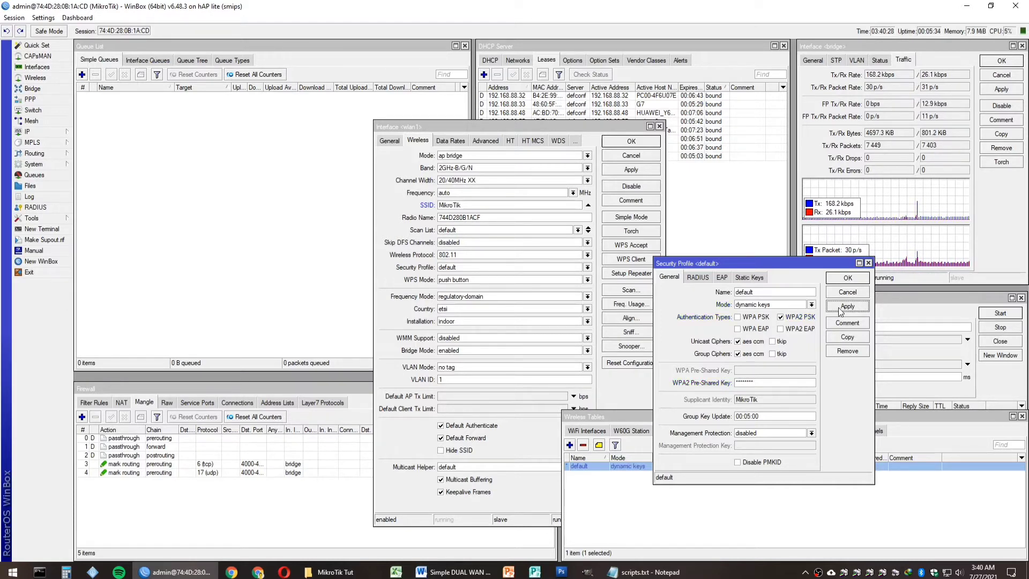
pyautogui.click(847, 278)
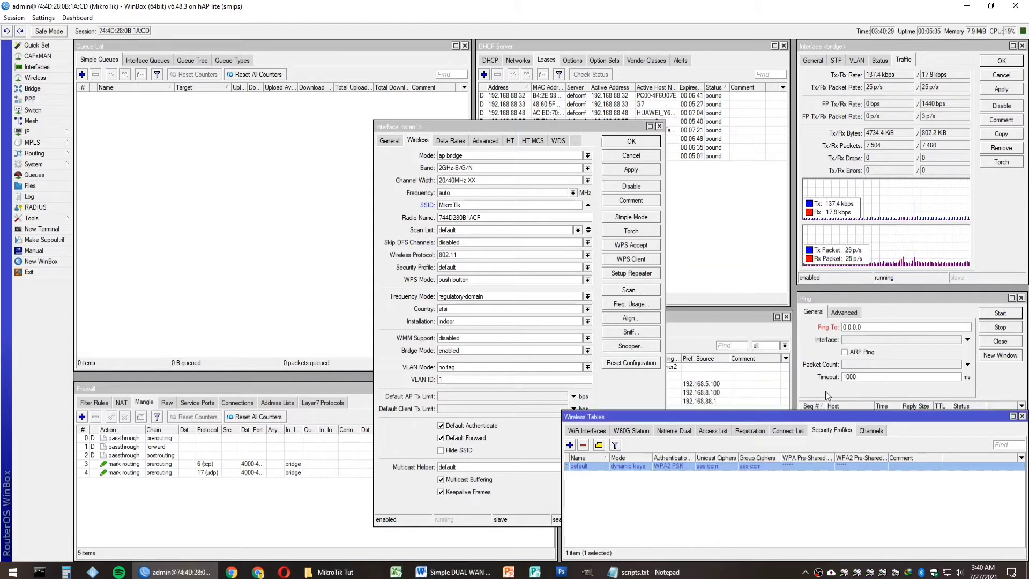
pyautogui.click(670, 505)
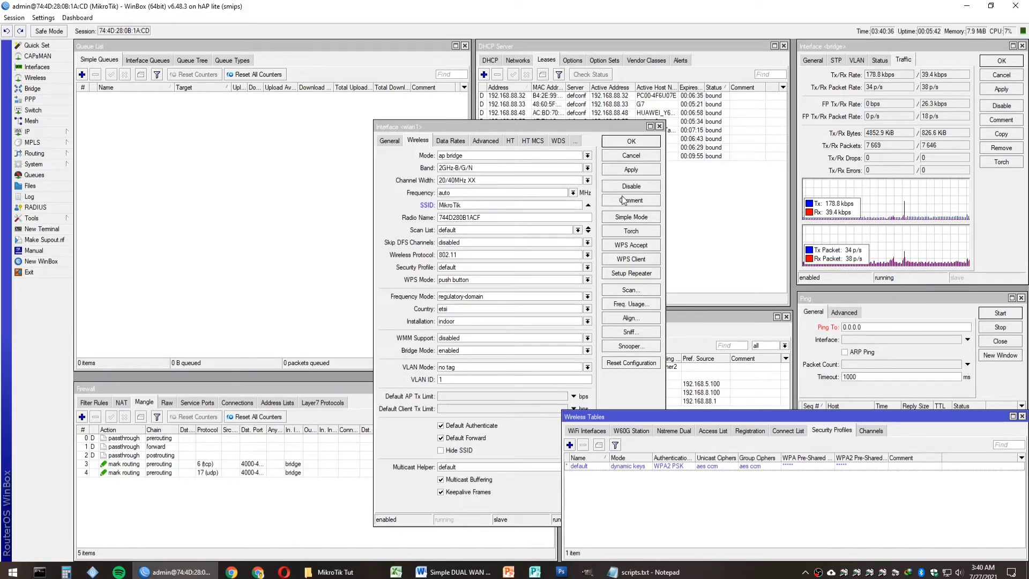
# Step: Save and close the wlan1 settings, then return to the setup checklist
pyautogui.click(630, 169)
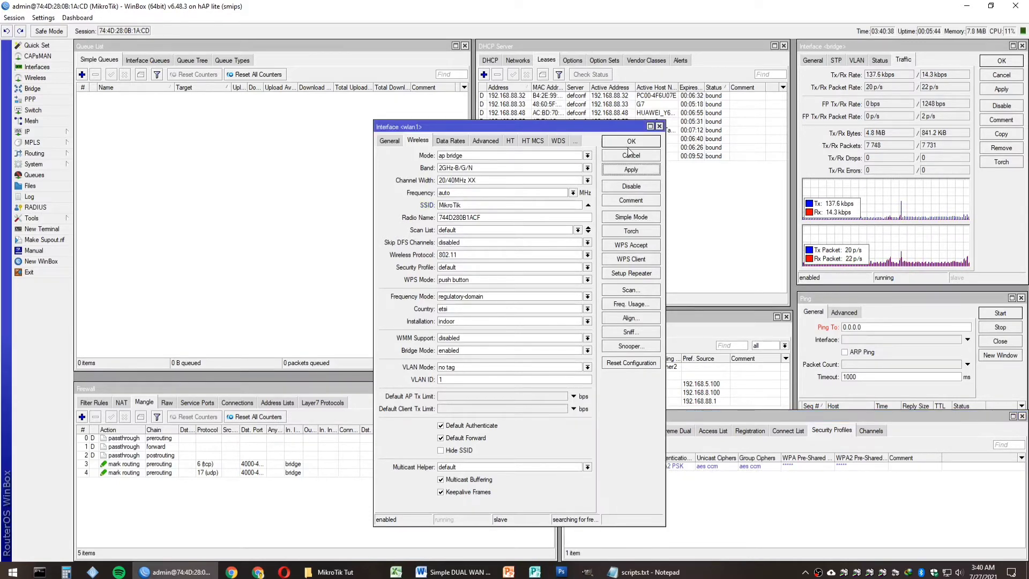
pyautogui.click(631, 141)
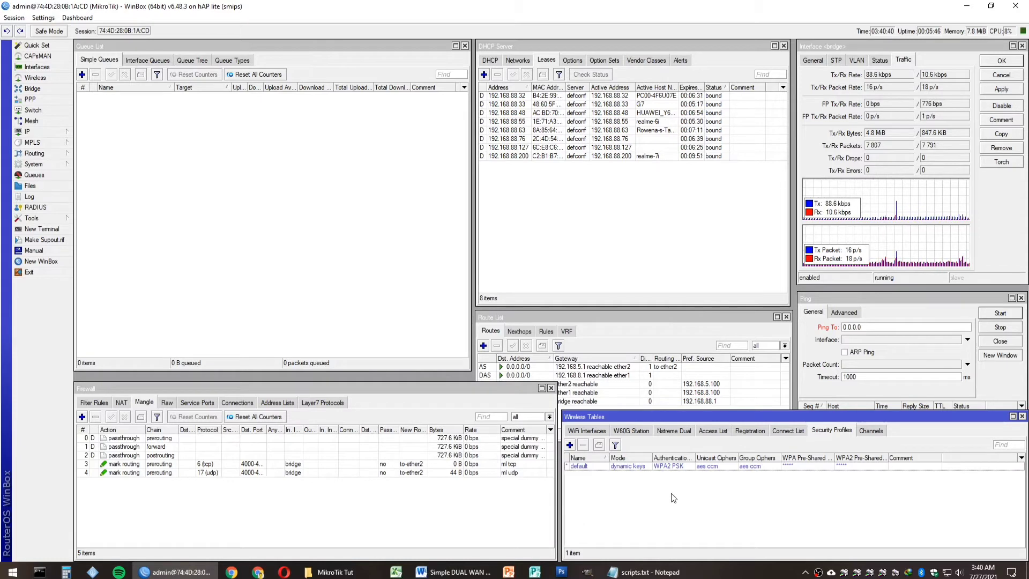
pyautogui.click(584, 432)
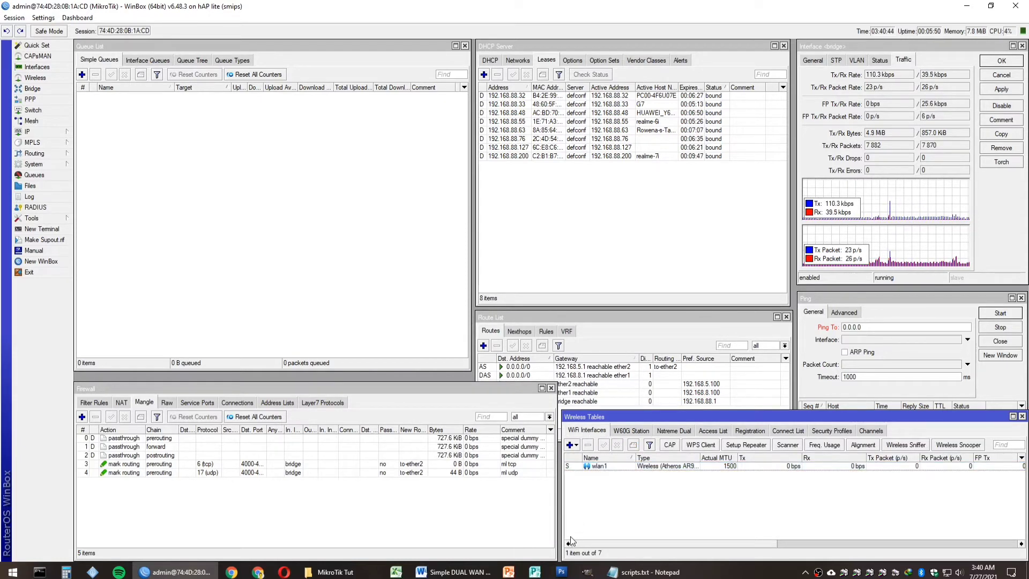
pyautogui.click(481, 572)
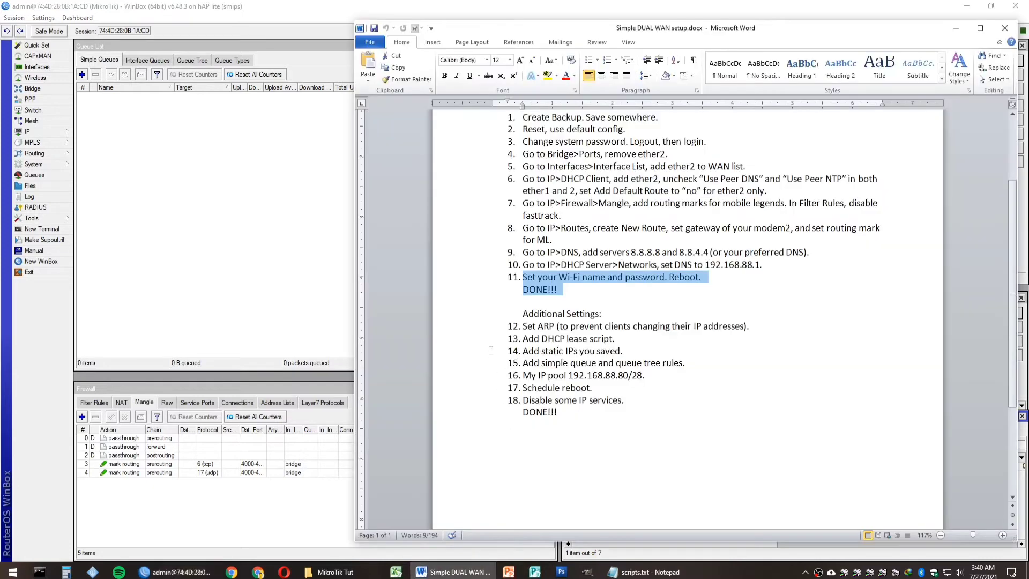
# Step: Highlight 'Reboot' in step 11, reboot the router via System > Reboot, and reconnect afterwards
pyautogui.doubleClick(671, 282)
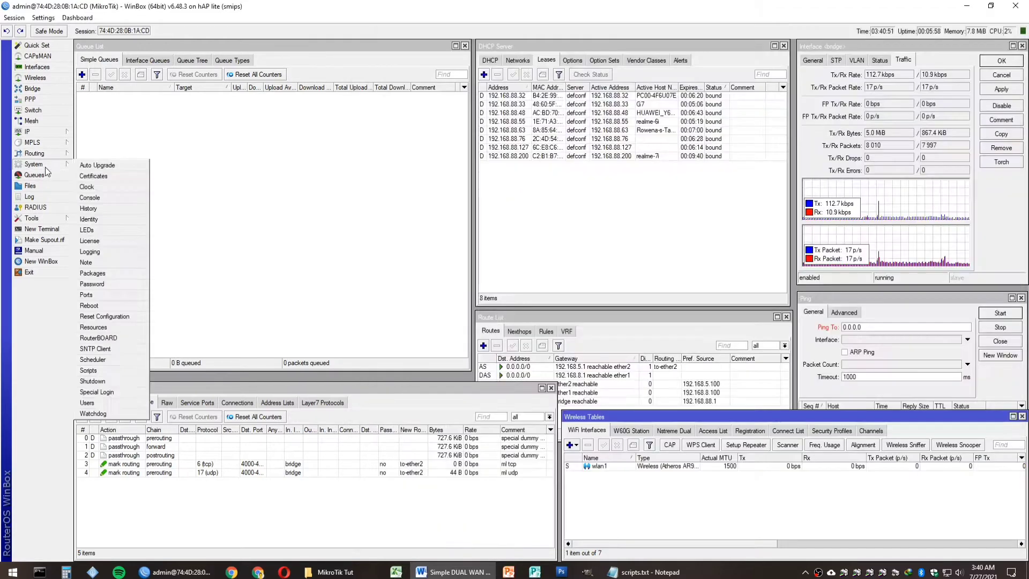
pyautogui.click(49, 163)
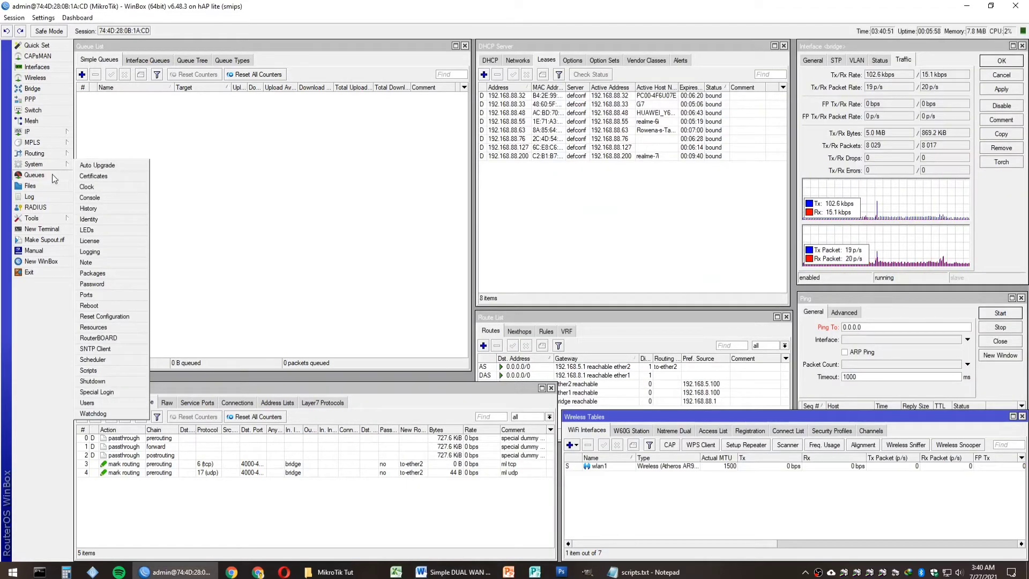
pyautogui.click(89, 305)
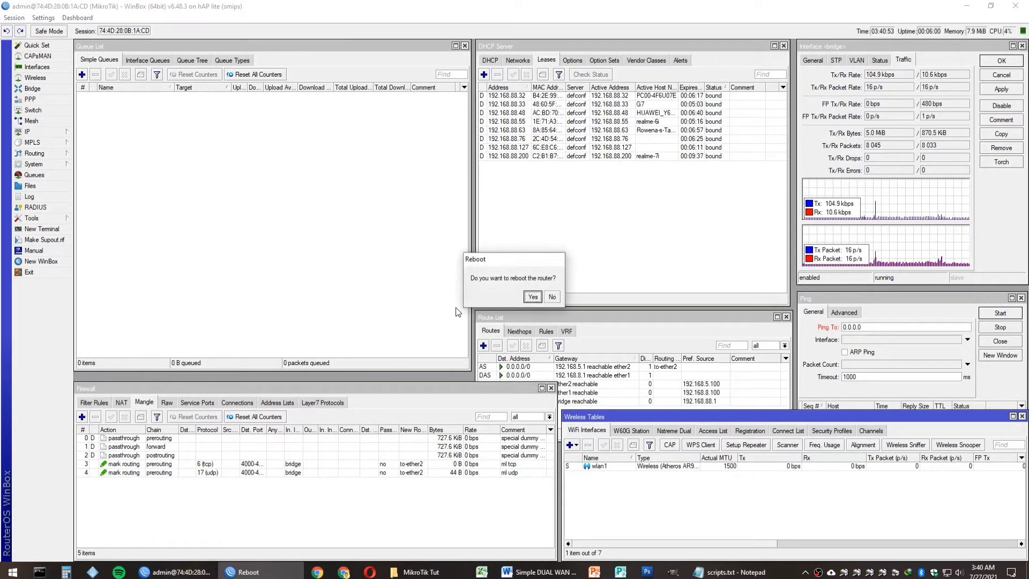
pyautogui.click(533, 297)
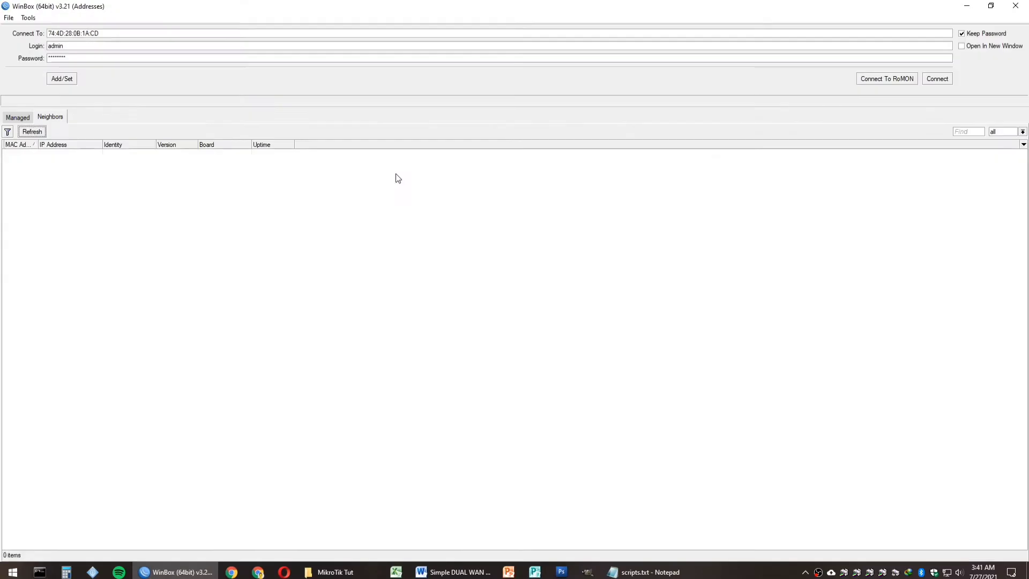
pyautogui.click(942, 79)
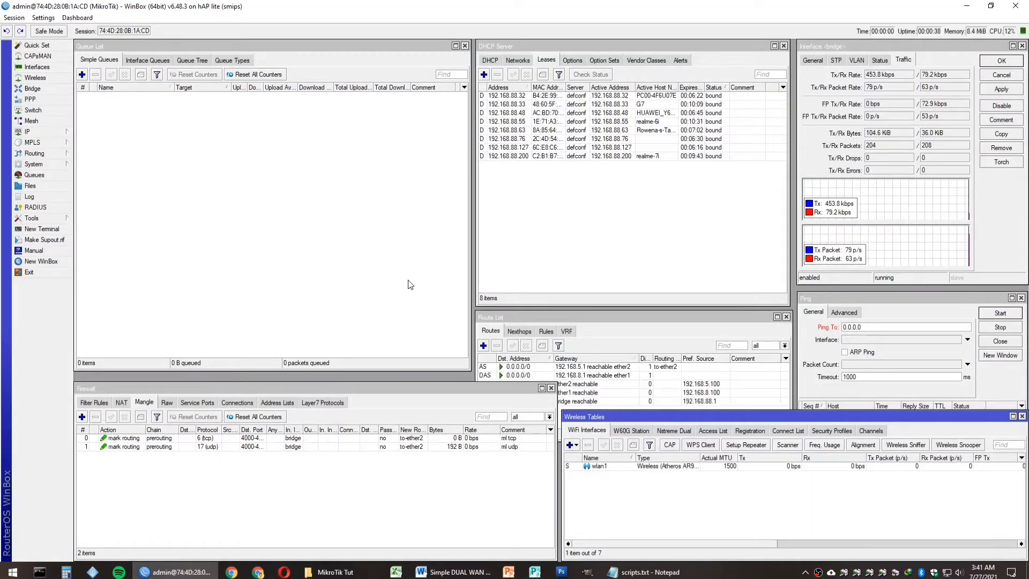
pyautogui.click(450, 573)
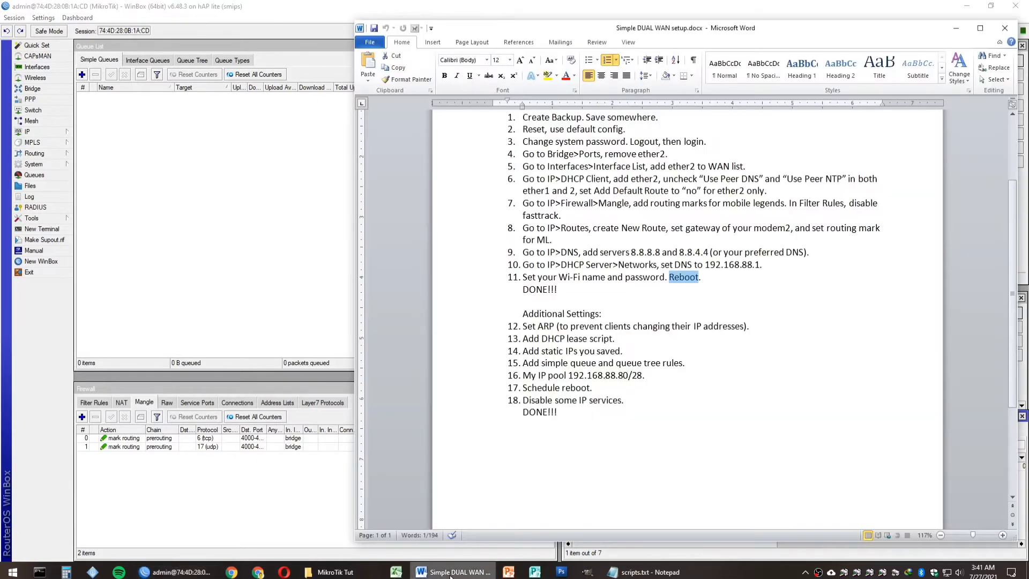
# Step: Highlight the Additional Settings heading and step 12 about ARP in the checklist
pyautogui.click(481, 316)
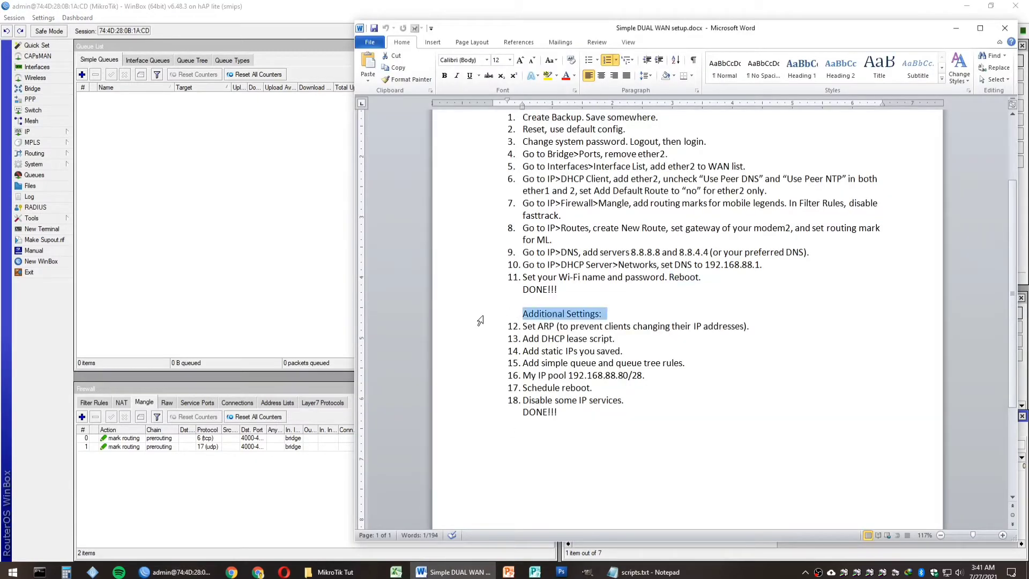
pyautogui.scroll(-2, 481, 317)
pyautogui.click(475, 266)
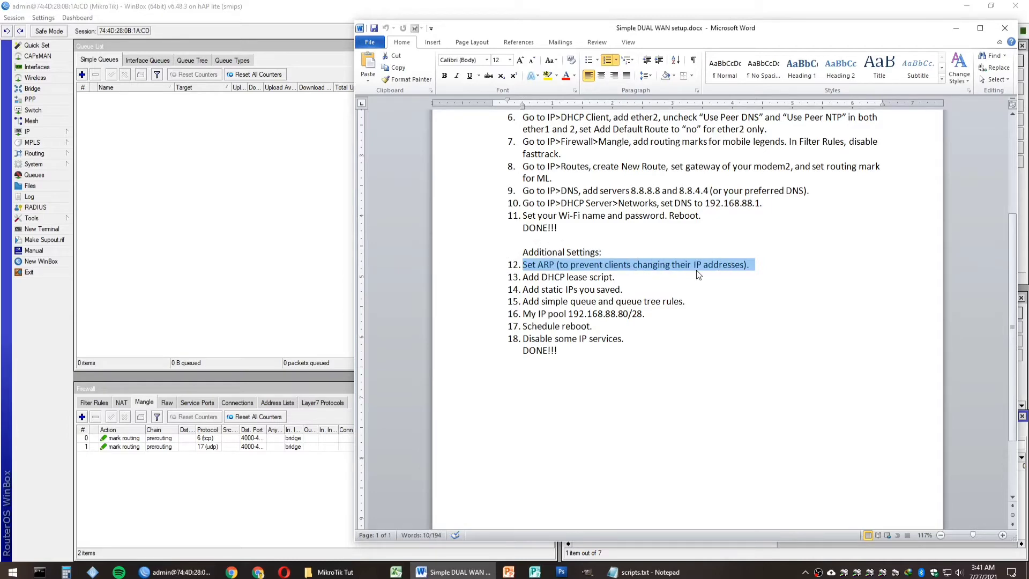
# Step: Turn on Add ARP For Leases for the defconf DHCP server and save it
pyautogui.click(298, 231)
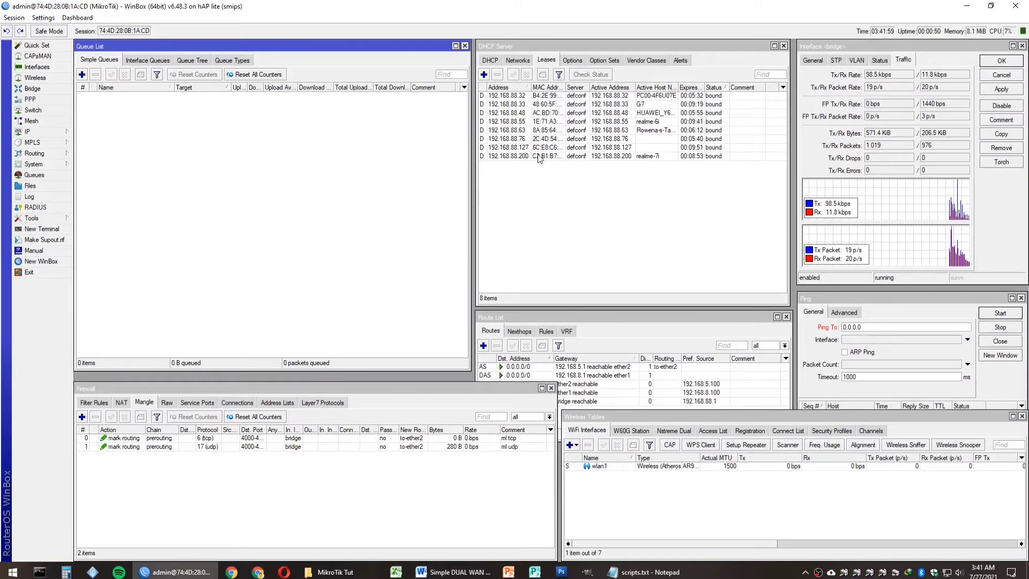
pyautogui.click(490, 60)
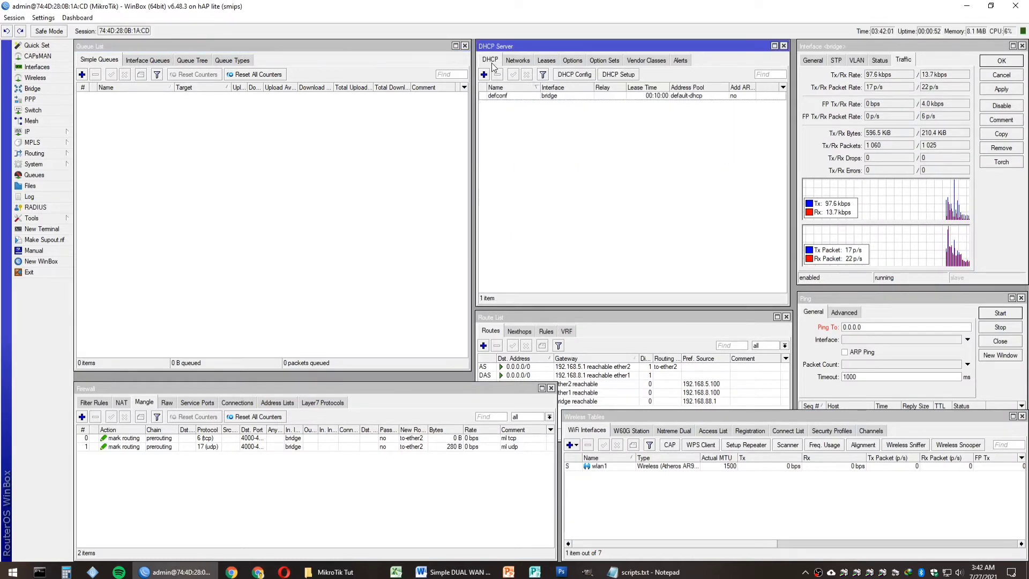
pyautogui.doubleClick(541, 96)
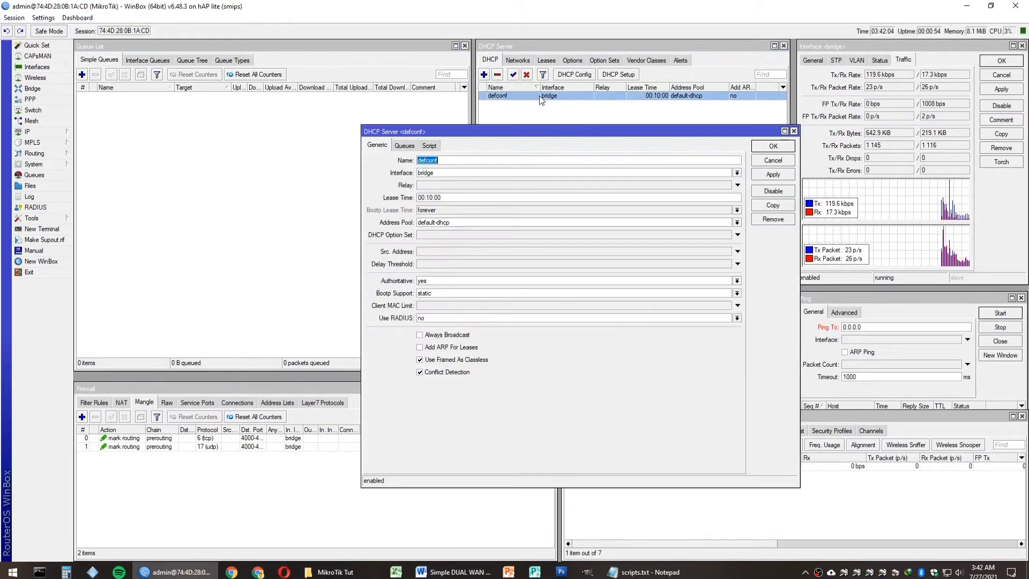
pyautogui.click(455, 349)
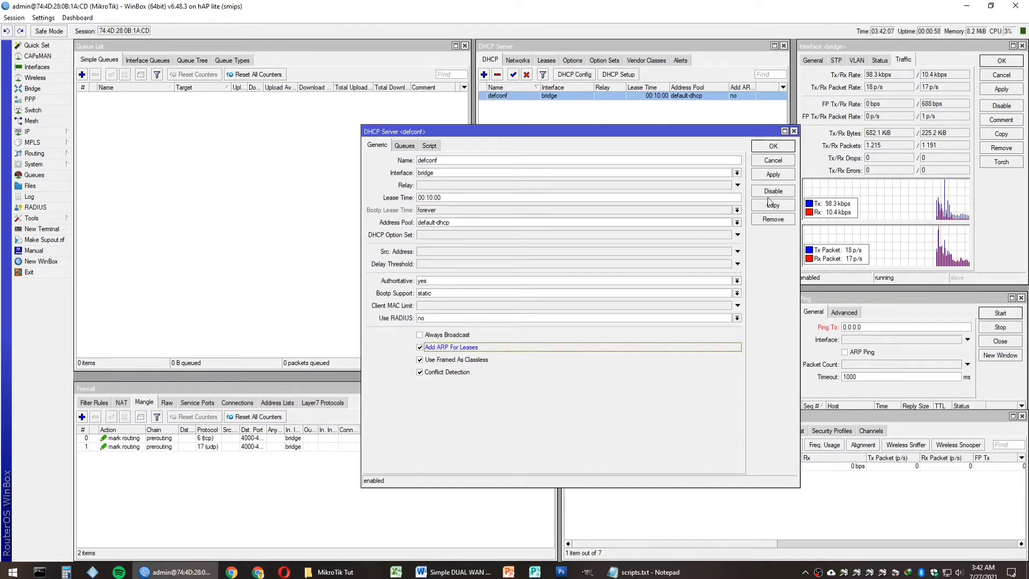
pyautogui.click(772, 174)
pyautogui.click(772, 149)
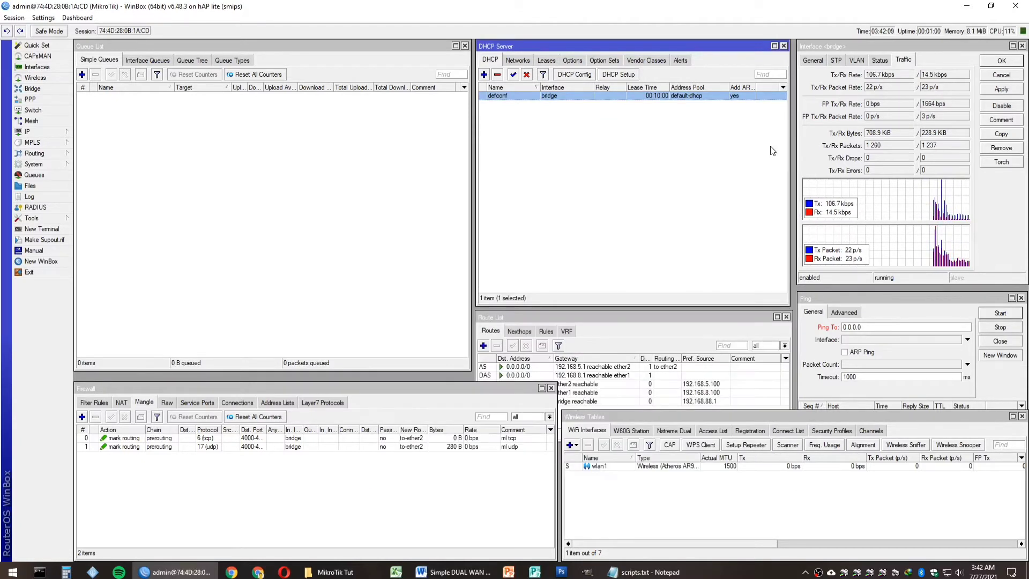
pyautogui.click(815, 49)
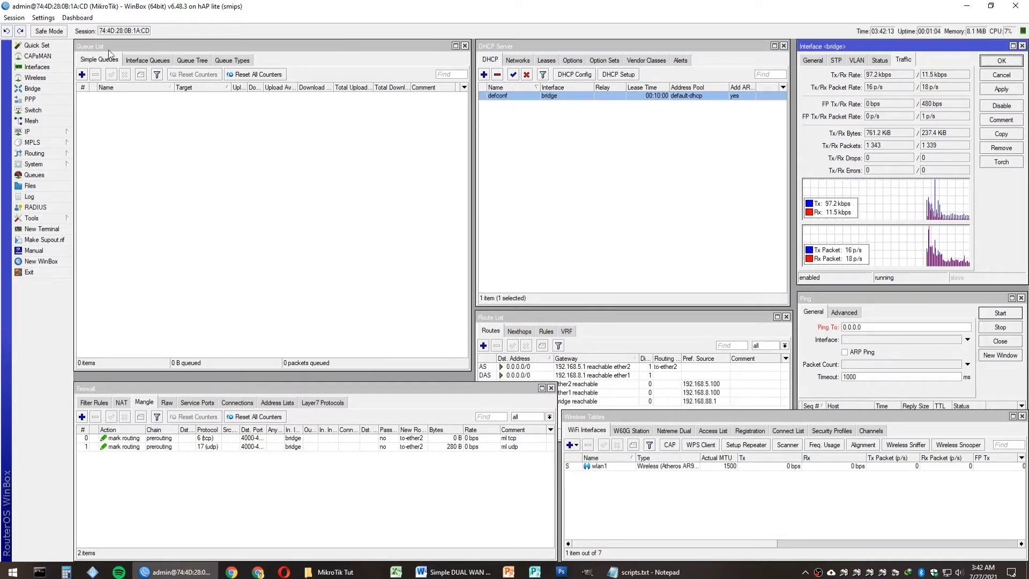
# Step: Set the bridge interface's ARP to reply-only, apply it, and close the Interface List
pyautogui.click(47, 68)
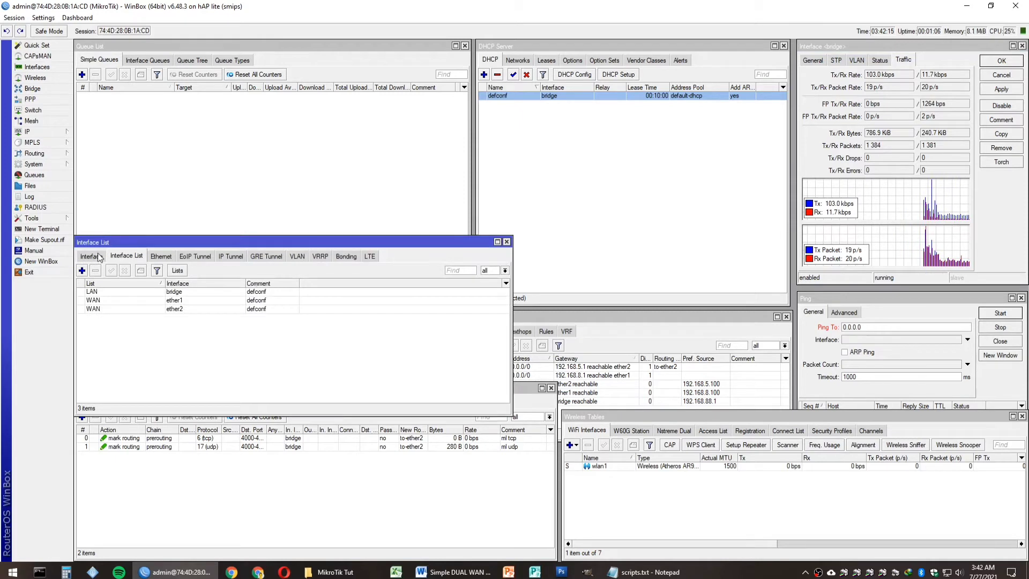
pyautogui.click(99, 257)
pyautogui.doubleClick(111, 292)
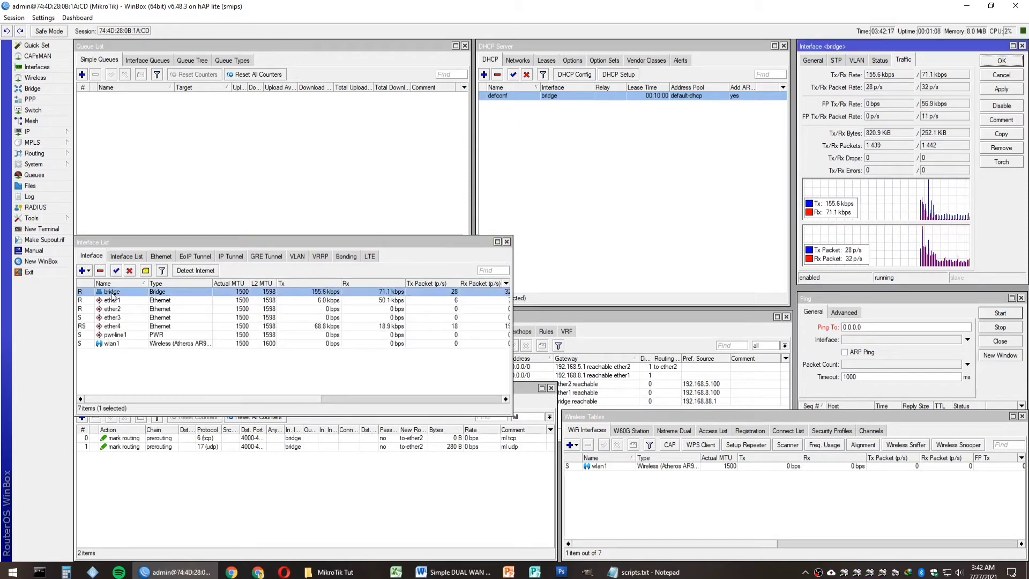
pyautogui.click(805, 60)
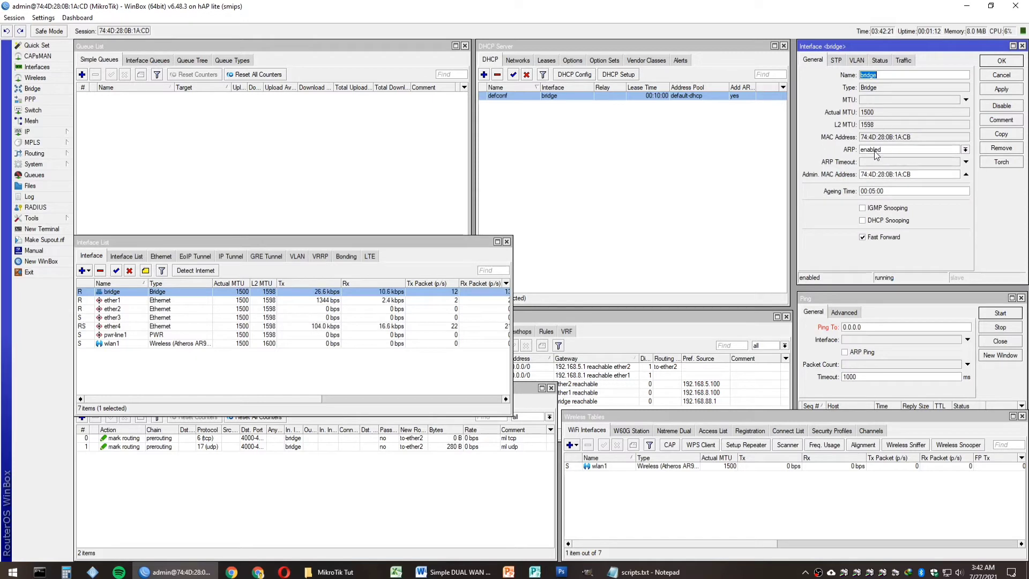
pyautogui.click(868, 150)
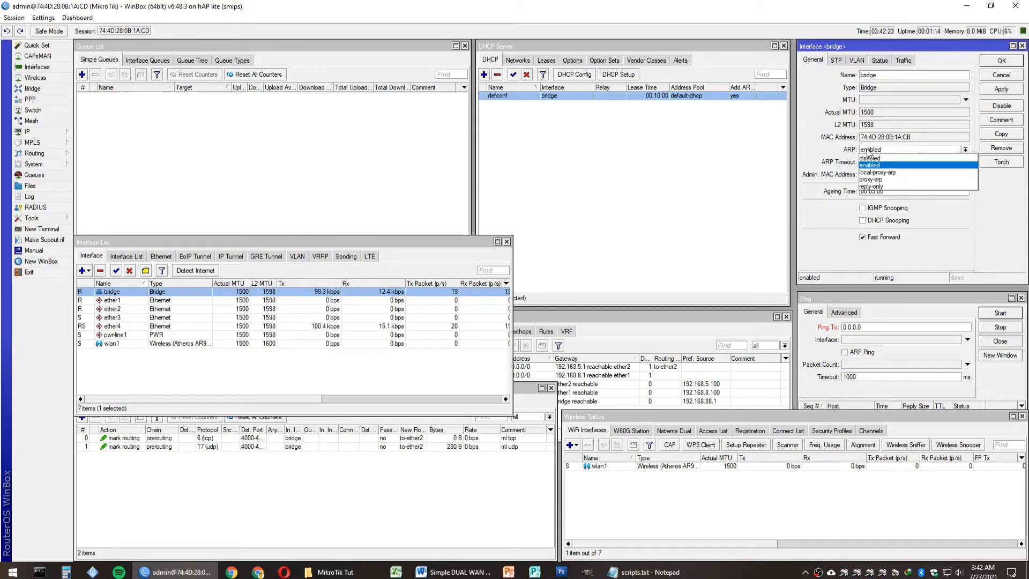
pyautogui.click(876, 187)
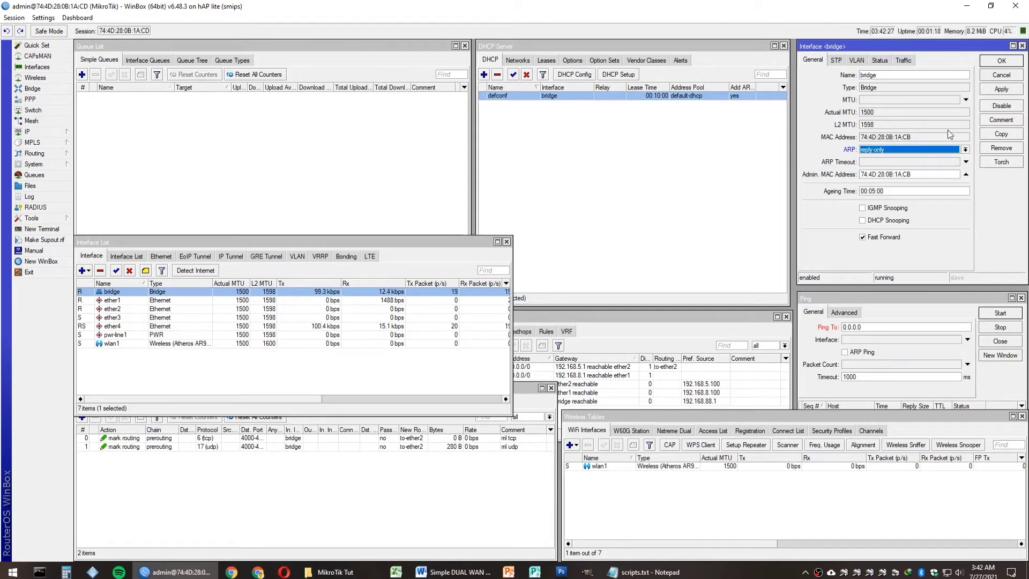
pyautogui.click(998, 90)
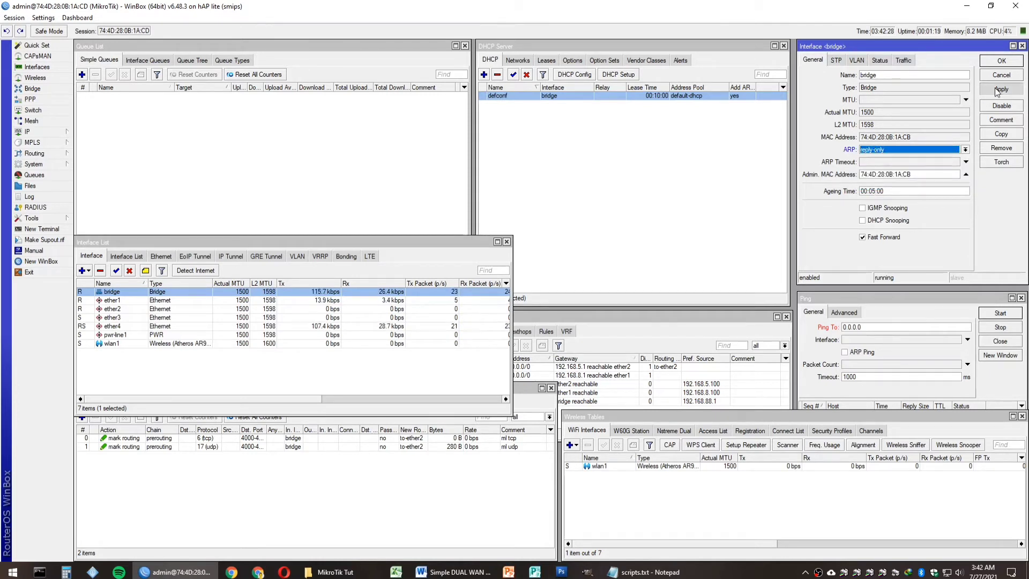
pyautogui.click(899, 60)
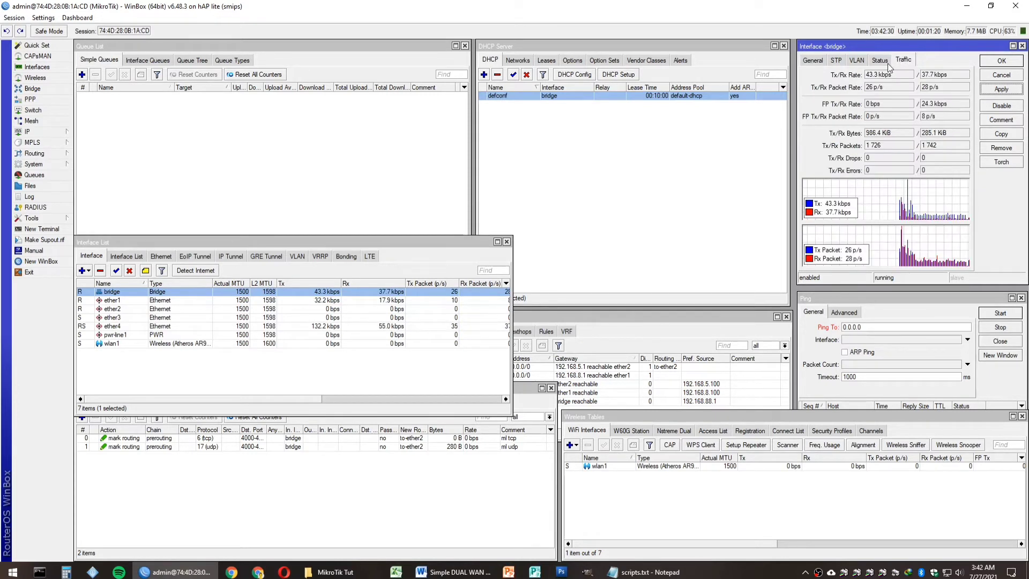
pyautogui.click(506, 241)
pyautogui.click(544, 61)
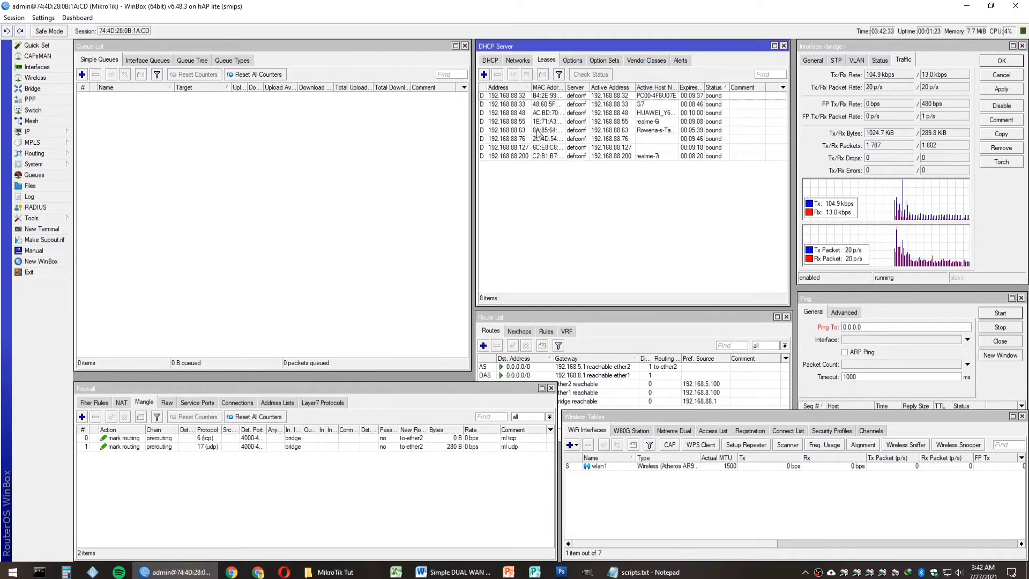
# Step: Highlight checklist step 13 and copy the DHCP lease script from scripts.txt
pyautogui.click(443, 571)
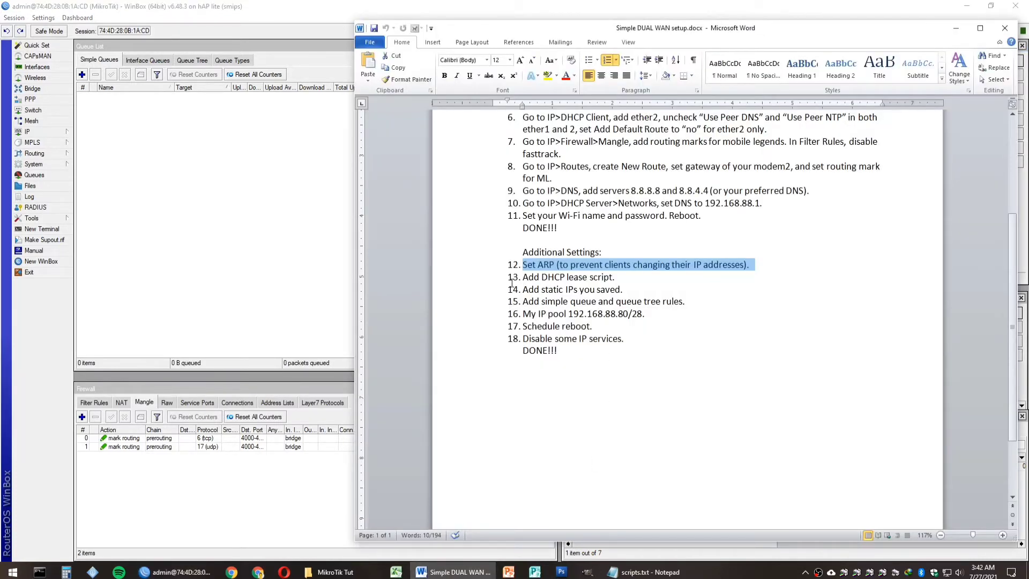
pyautogui.click(481, 282)
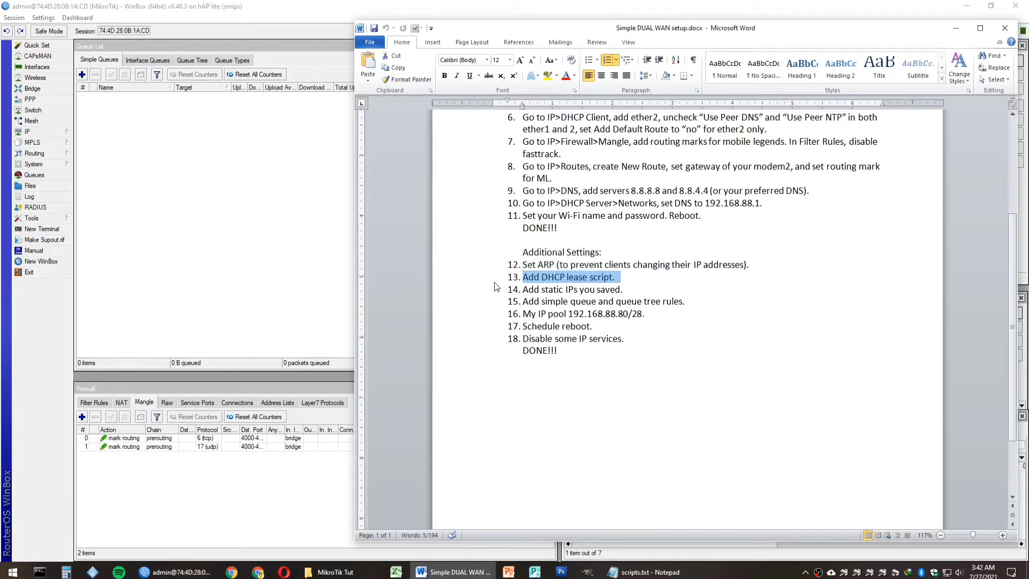
pyautogui.click(643, 571)
pyautogui.scroll(-2, 221, 258)
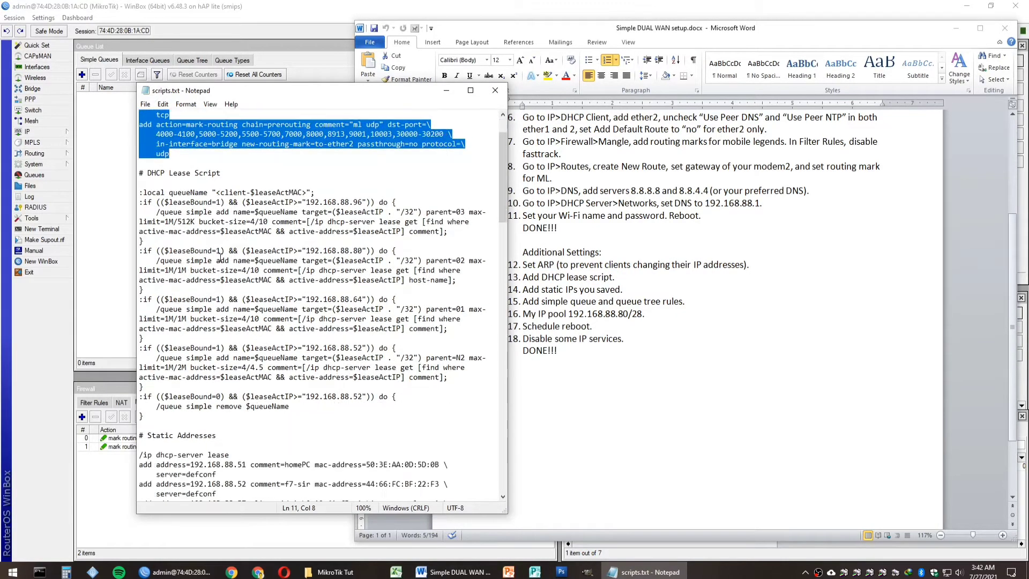
pyautogui.moveTo(140, 194); pyautogui.dragTo(174, 424)
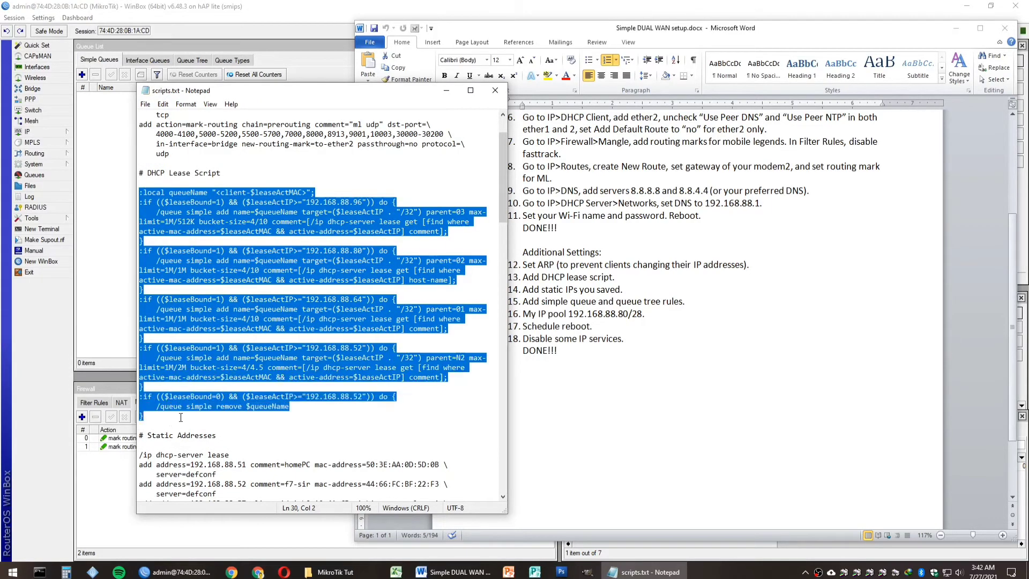
pyautogui.rightClick(202, 360)
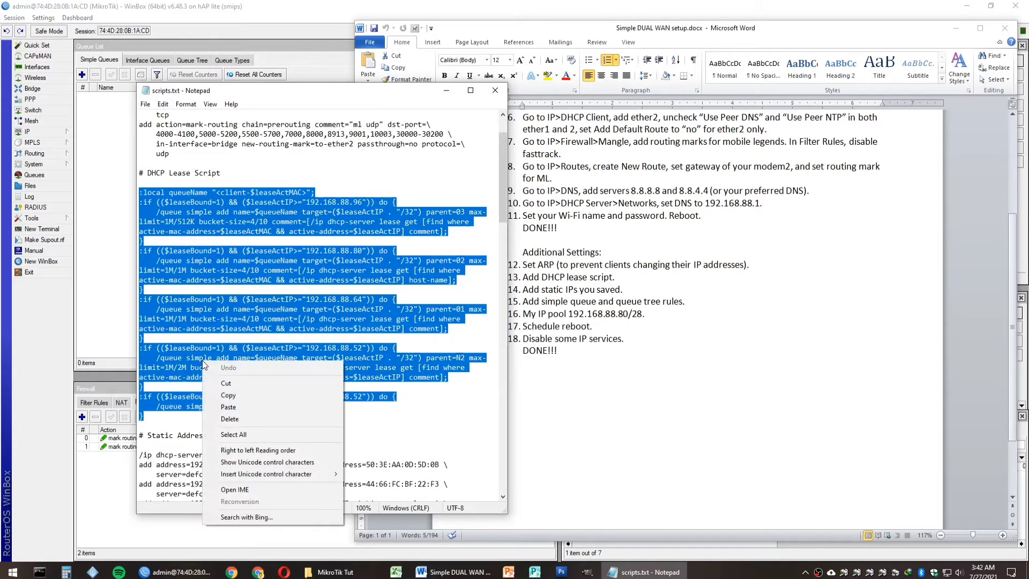
pyautogui.click(233, 397)
# Step: Paste the per-client queue script into the defconf server's Lease Script and save it
pyautogui.click(270, 6)
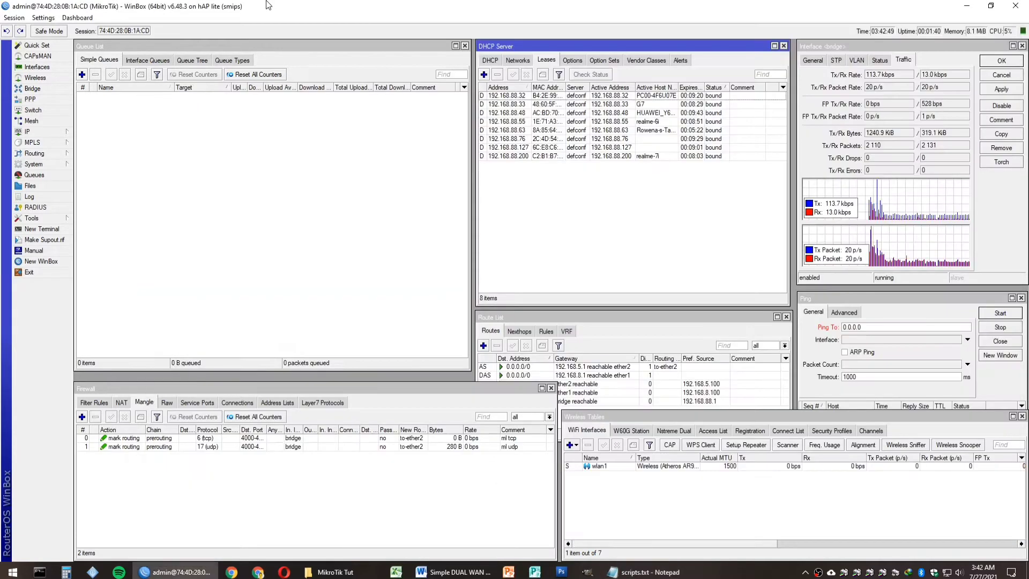
pyautogui.click(489, 61)
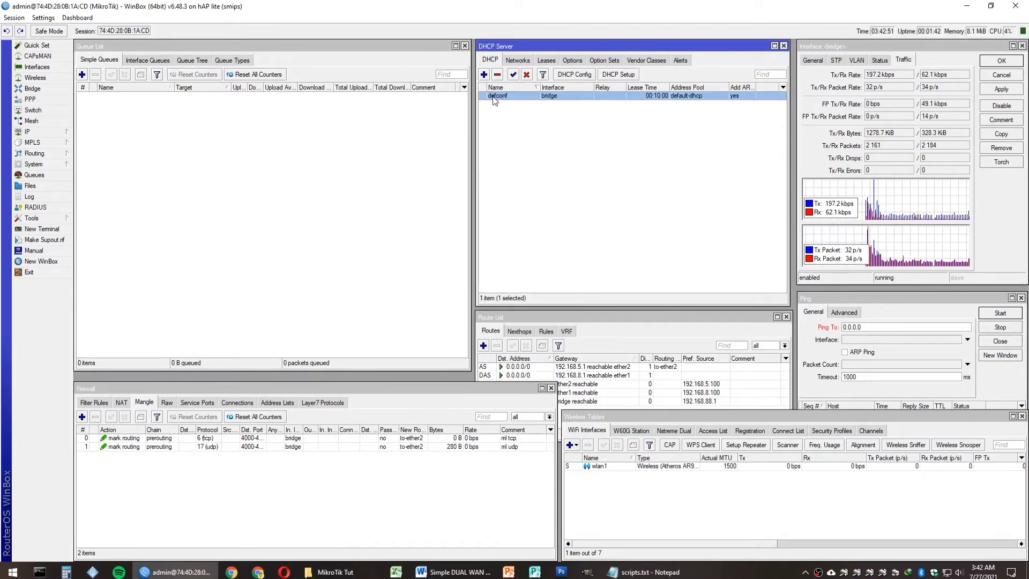
pyautogui.doubleClick(496, 96)
pyautogui.click(428, 145)
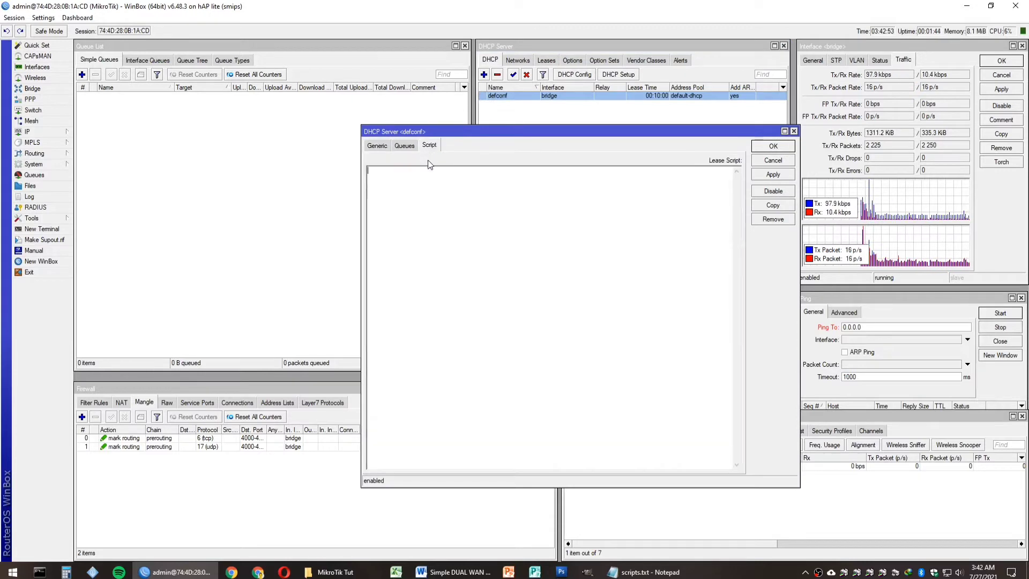
pyautogui.rightClick(427, 207)
pyautogui.click(450, 252)
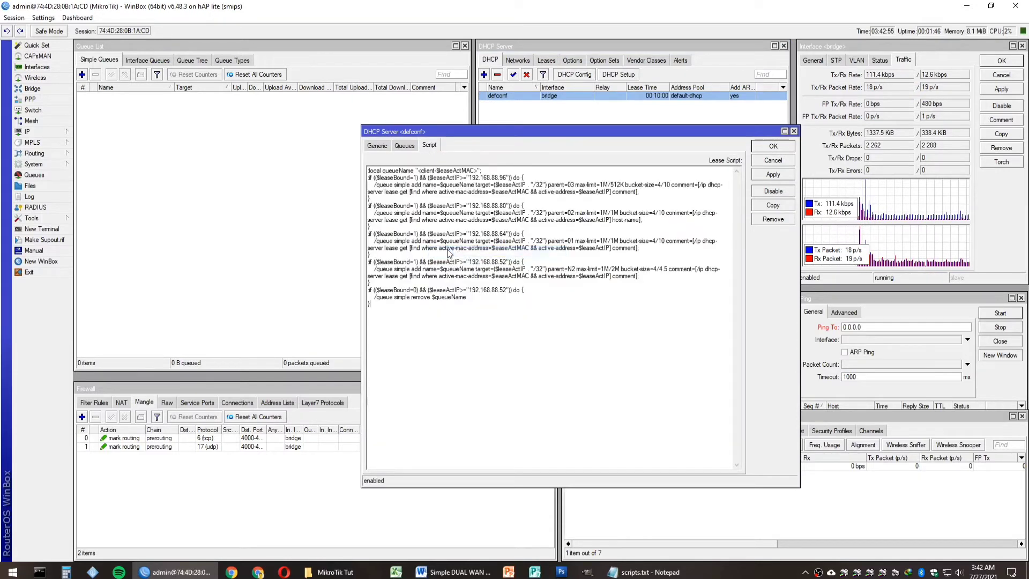
pyautogui.click(773, 145)
pyautogui.click(546, 61)
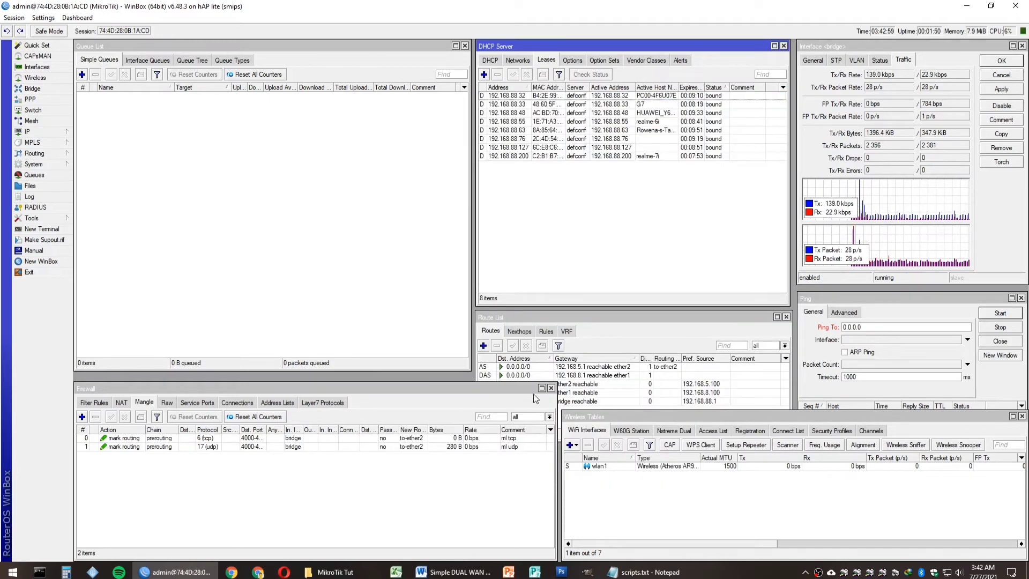
# Step: Highlight step 14 on static IPs and copy the /ip dhcp-server lease commands from scripts.txt
pyautogui.click(453, 572)
pyautogui.click(480, 292)
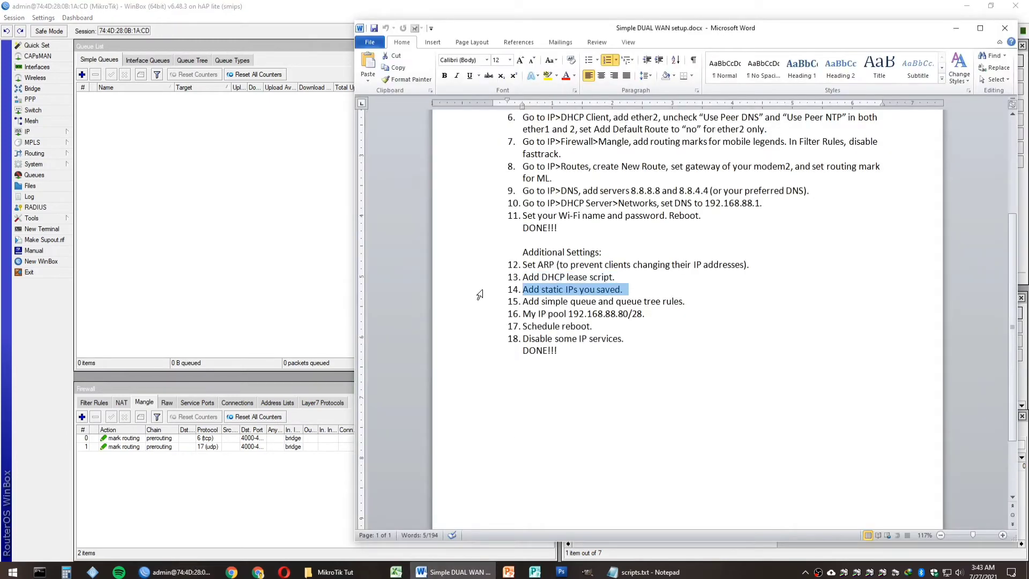
pyautogui.click(640, 572)
pyautogui.scroll(-3, 288, 331)
pyautogui.scroll(-5, 288, 330)
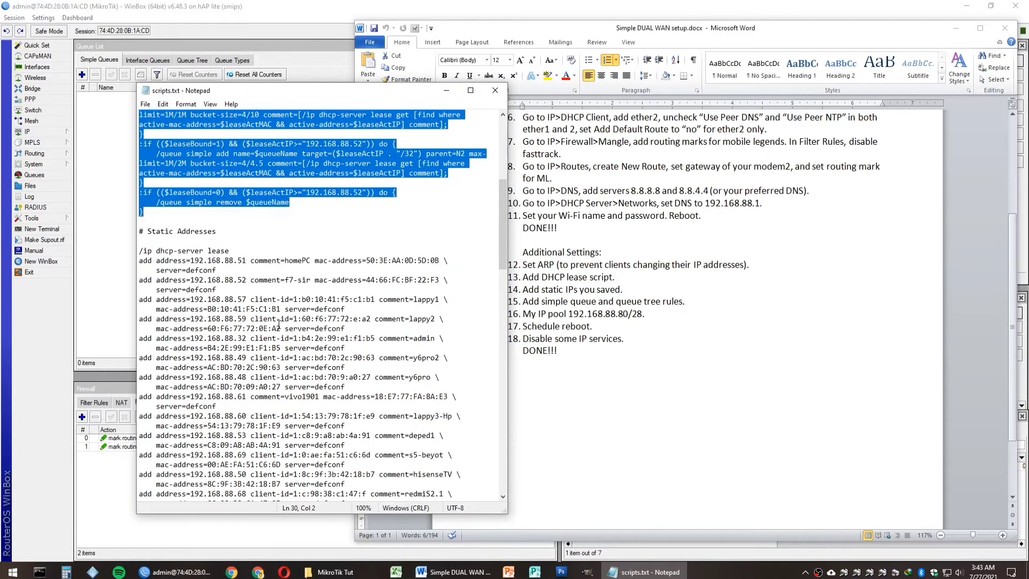
pyautogui.moveTo(141, 221); pyautogui.dragTo(220, 252)
pyautogui.scroll(-12, 219, 248)
pyautogui.moveTo(220, 255); pyautogui.dragTo(375, 377)
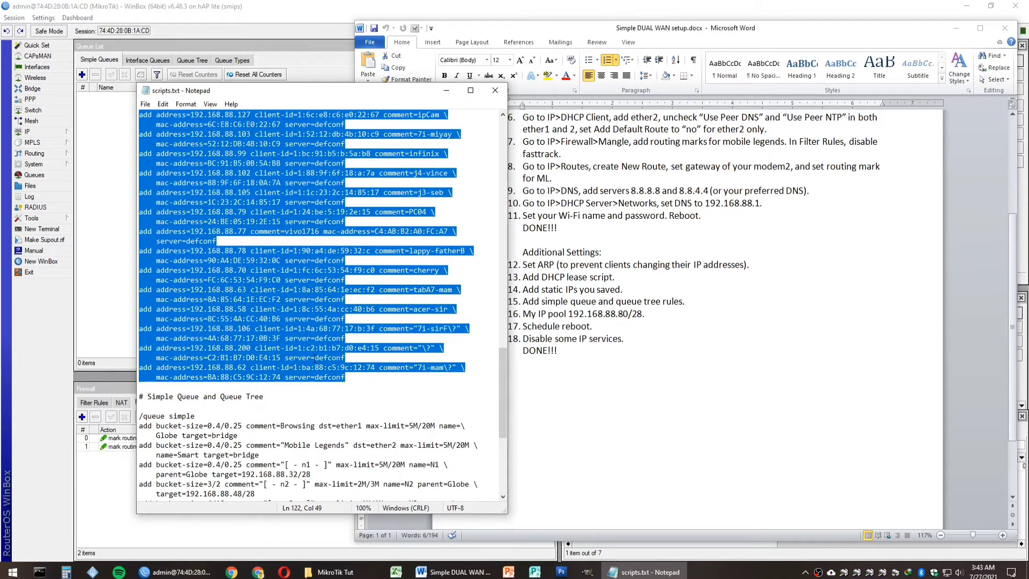
pyautogui.rightClick(255, 310)
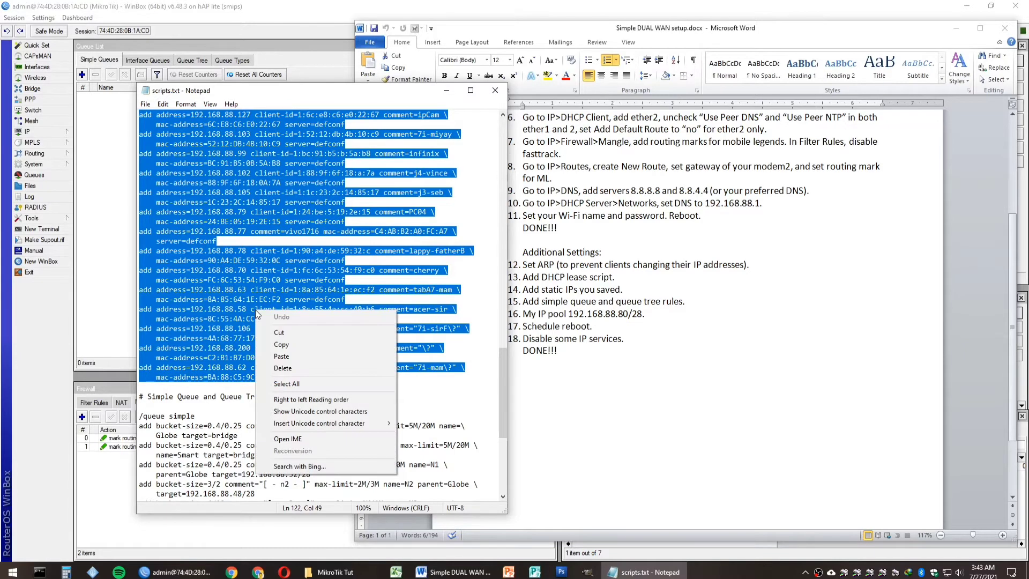
pyautogui.click(279, 341)
# Step: Paste the static lease commands into a new WinBox Terminal to add the 44 leases
pyautogui.click(158, 10)
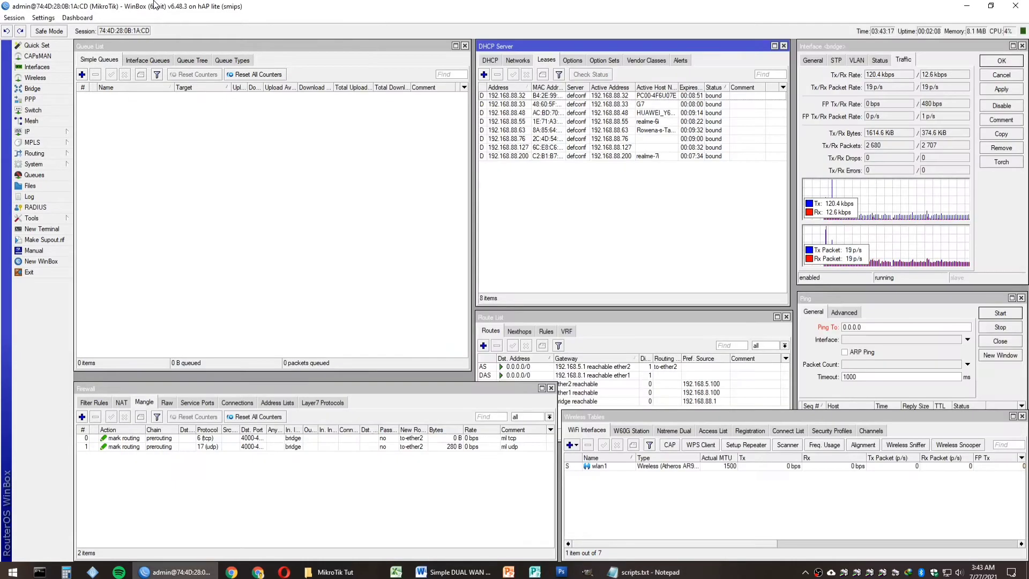
pyautogui.click(43, 229)
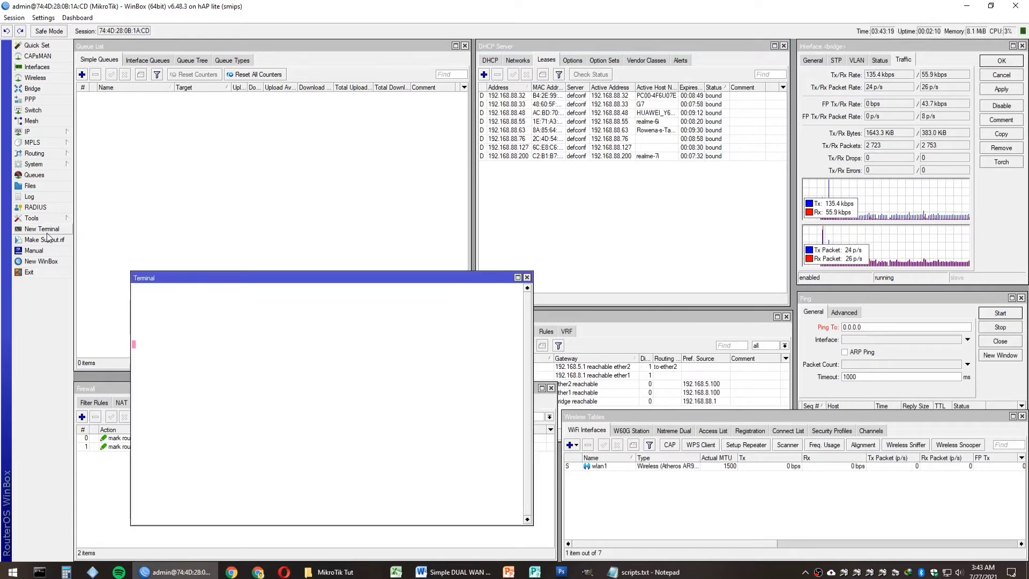
pyautogui.rightClick(230, 513)
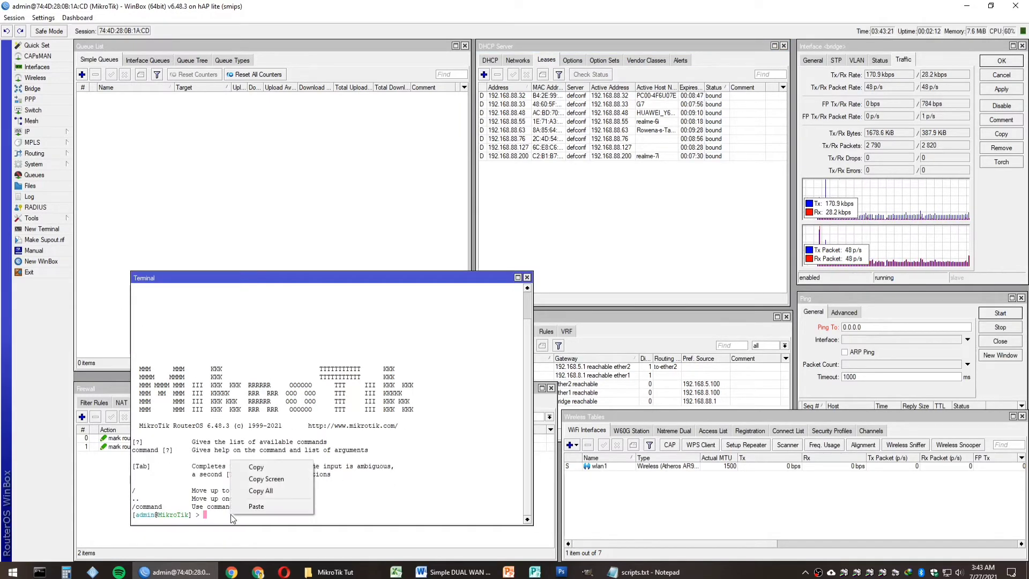
pyautogui.click(238, 509)
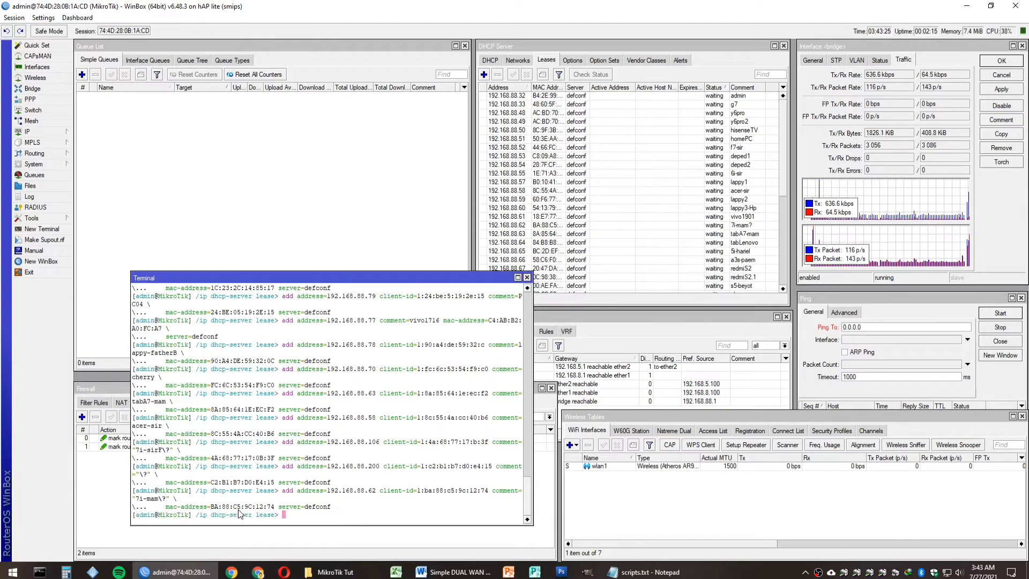
pyautogui.click(527, 277)
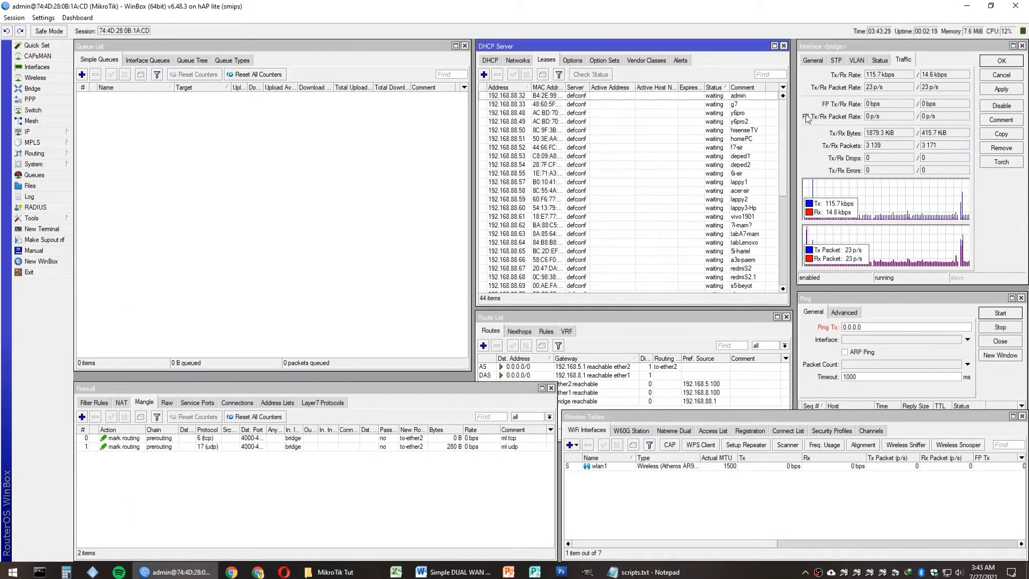
pyautogui.moveTo(783, 123); pyautogui.dragTo(788, 196)
pyautogui.moveTo(789, 244); pyautogui.dragTo(786, 104)
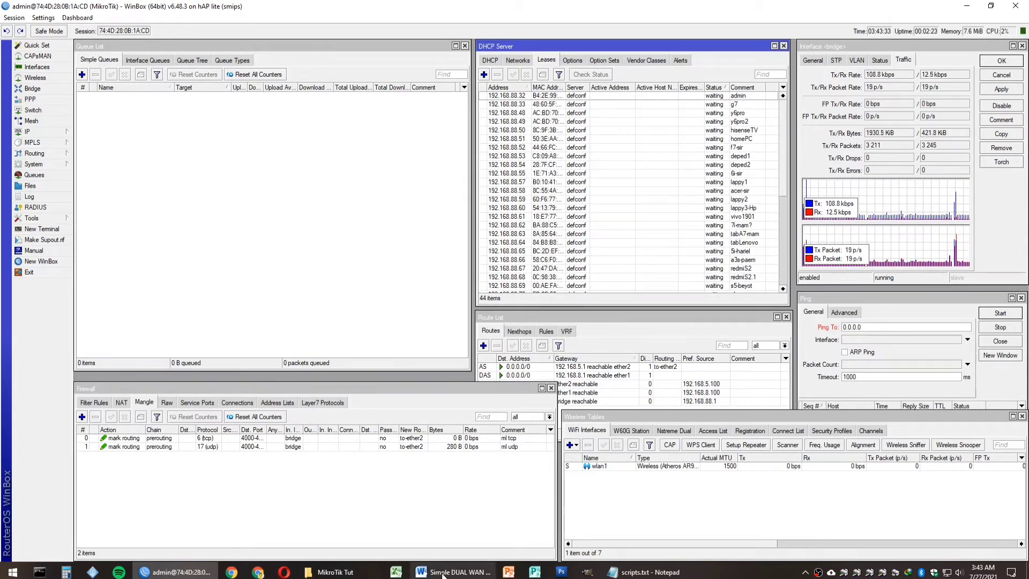
# Step: Highlight step 15 and copy the /queue simple and /queue tree commands from scripts.txt
pyautogui.click(453, 572)
pyautogui.click(470, 304)
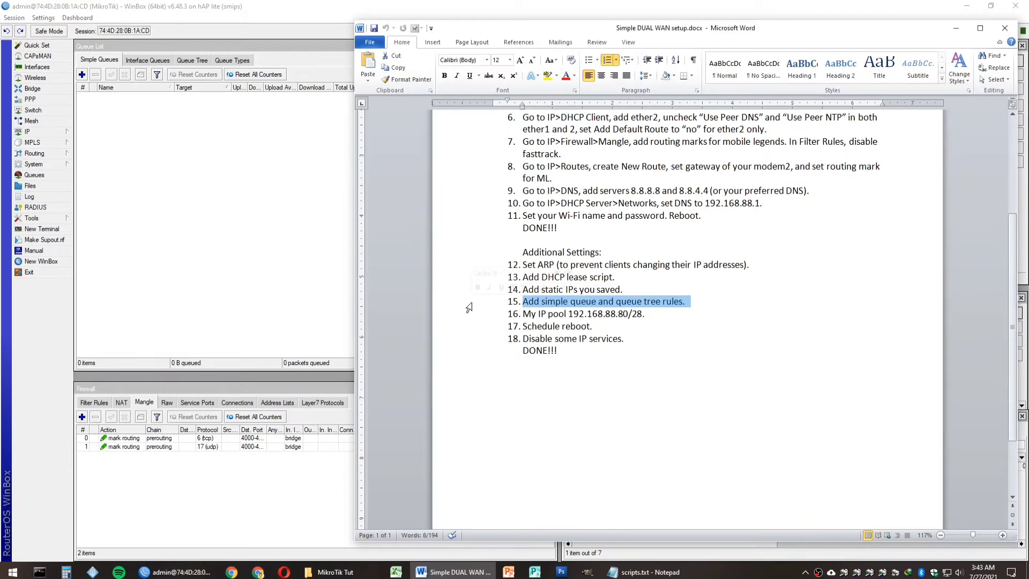
pyautogui.click(643, 572)
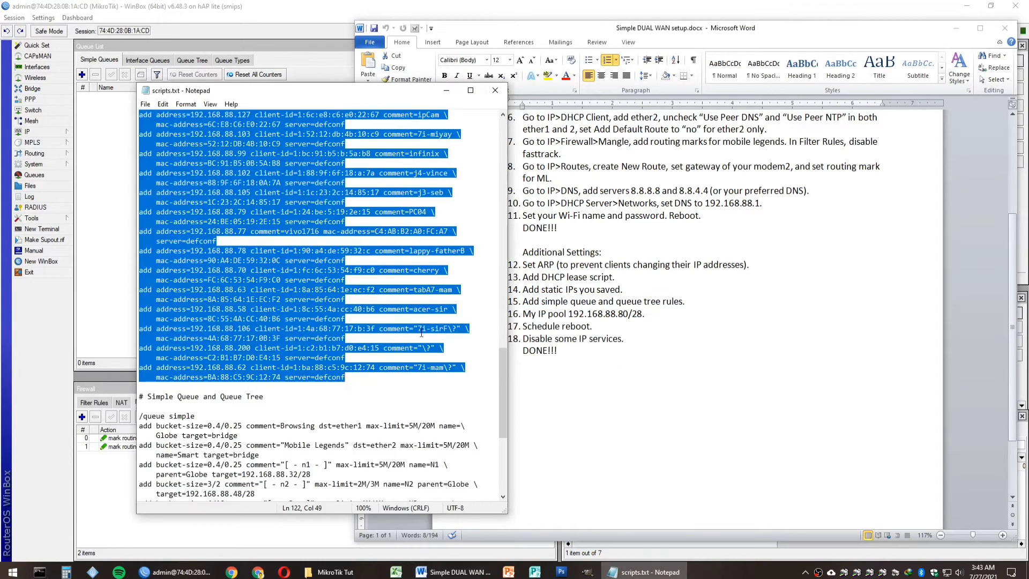
pyautogui.scroll(-8, 216, 330)
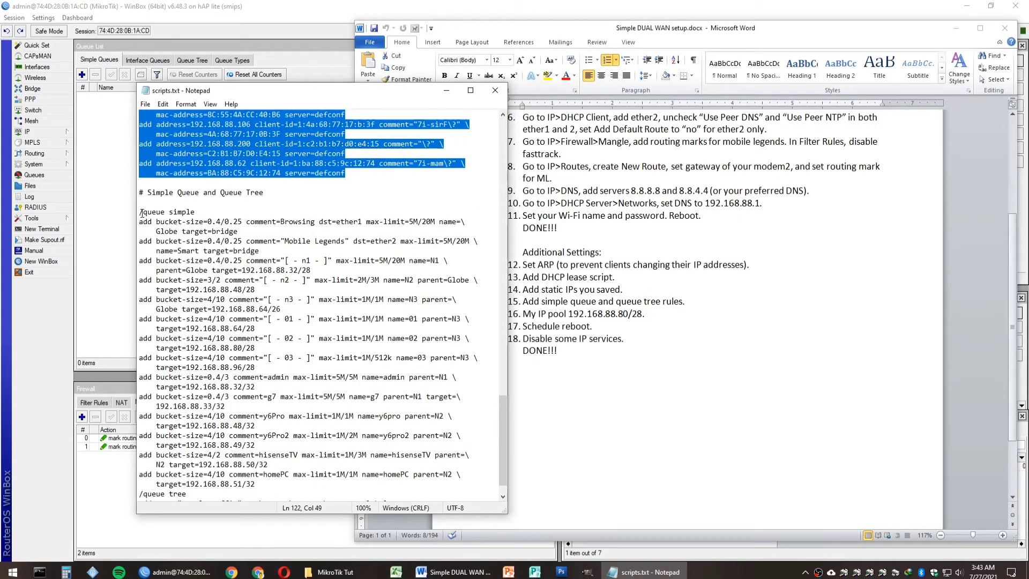
pyautogui.click(141, 213)
pyautogui.moveTo(140, 213); pyautogui.dragTo(406, 474)
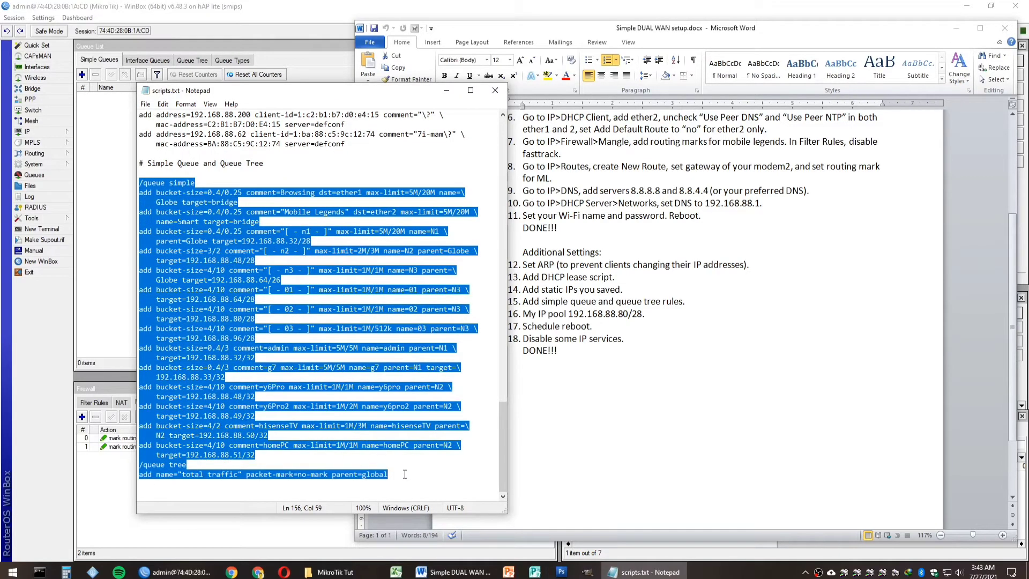
pyautogui.rightClick(222, 367)
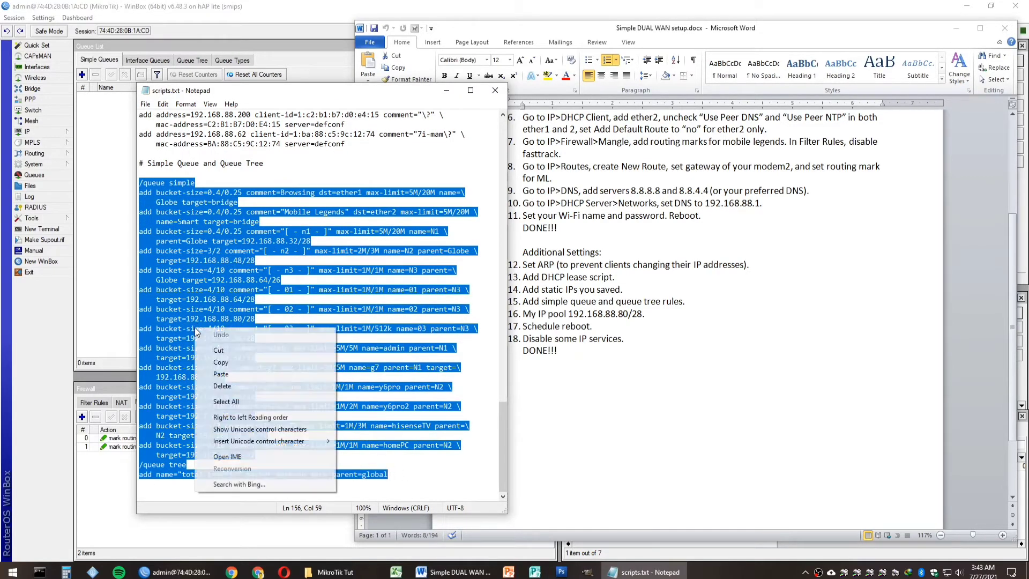
pyautogui.click(219, 363)
# Step: Run the queue commands in a new Terminal, then check the Queue Tree and Simple Queues lists
pyautogui.click(117, 7)
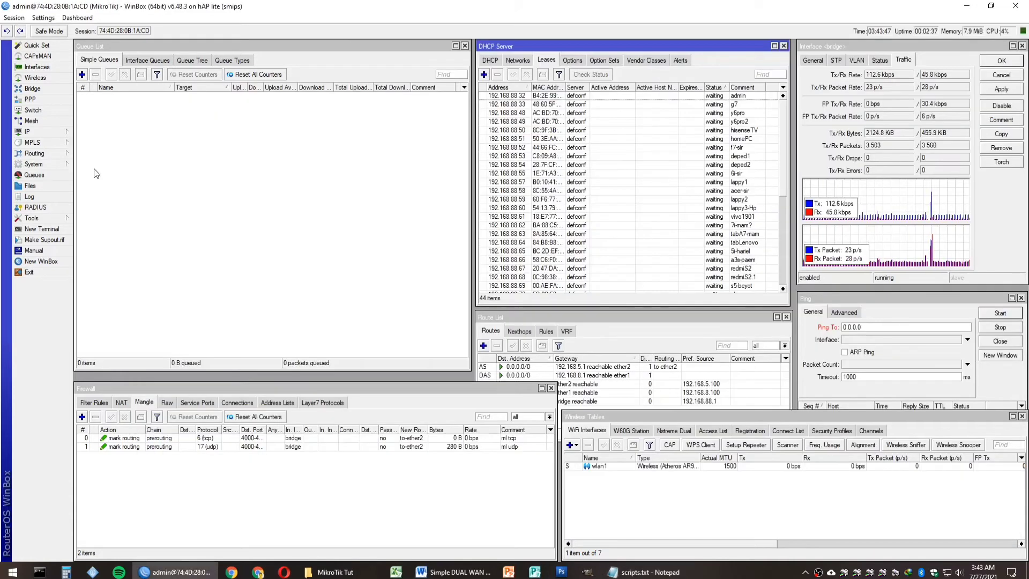
pyautogui.click(61, 229)
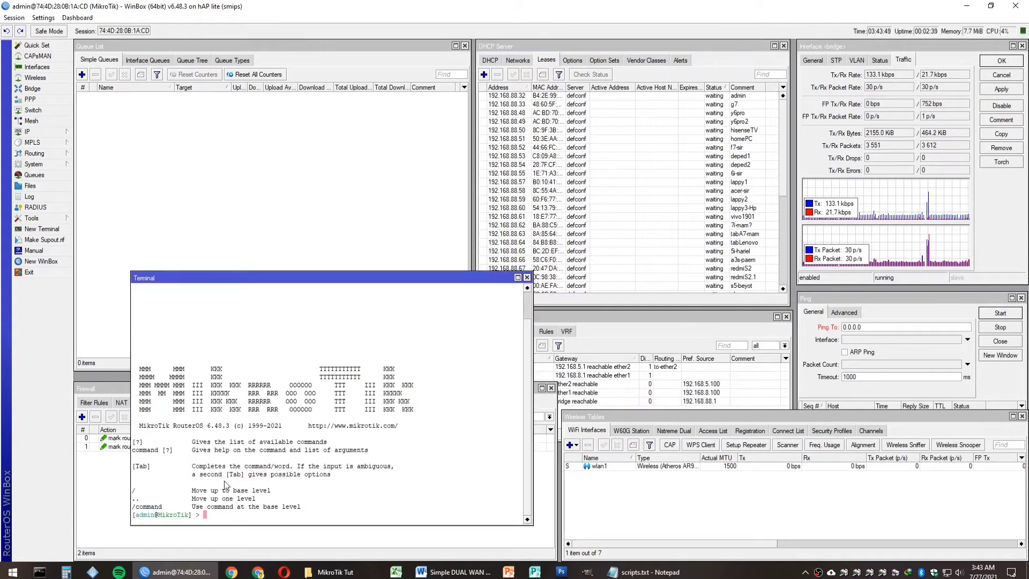
pyautogui.rightClick(230, 519)
pyautogui.click(241, 509)
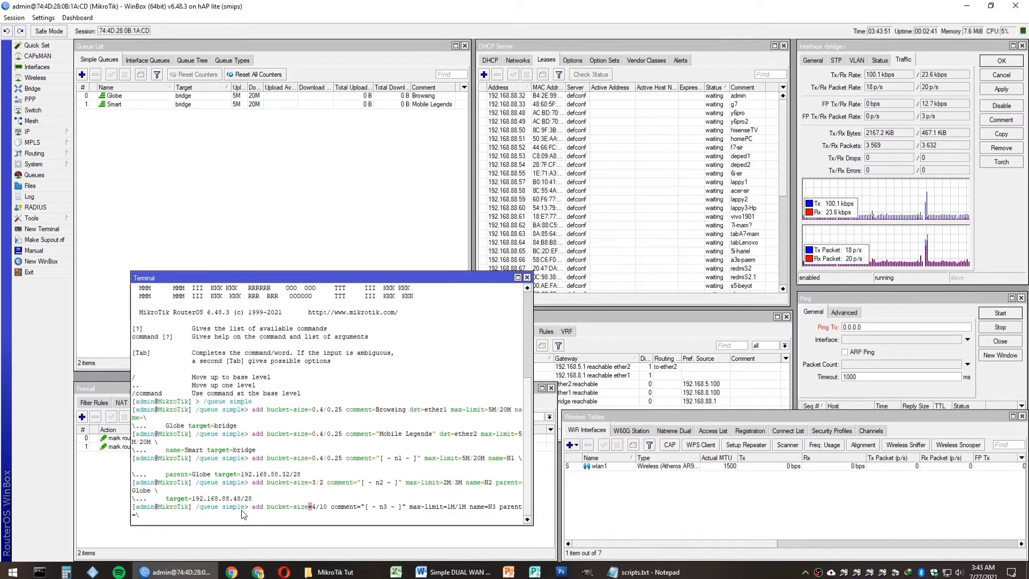
pyautogui.press('Return')
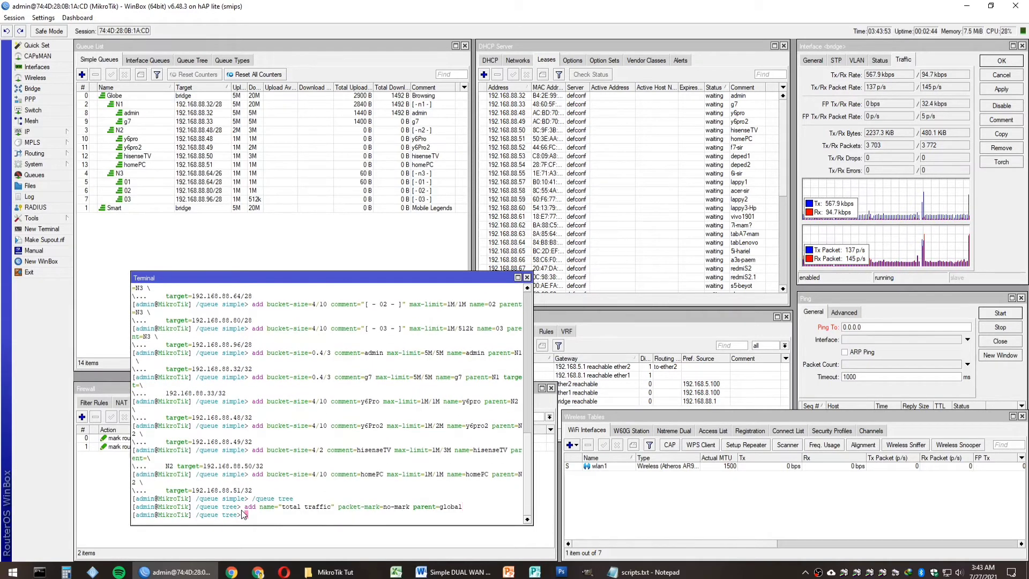
pyautogui.click(529, 284)
pyautogui.click(167, 227)
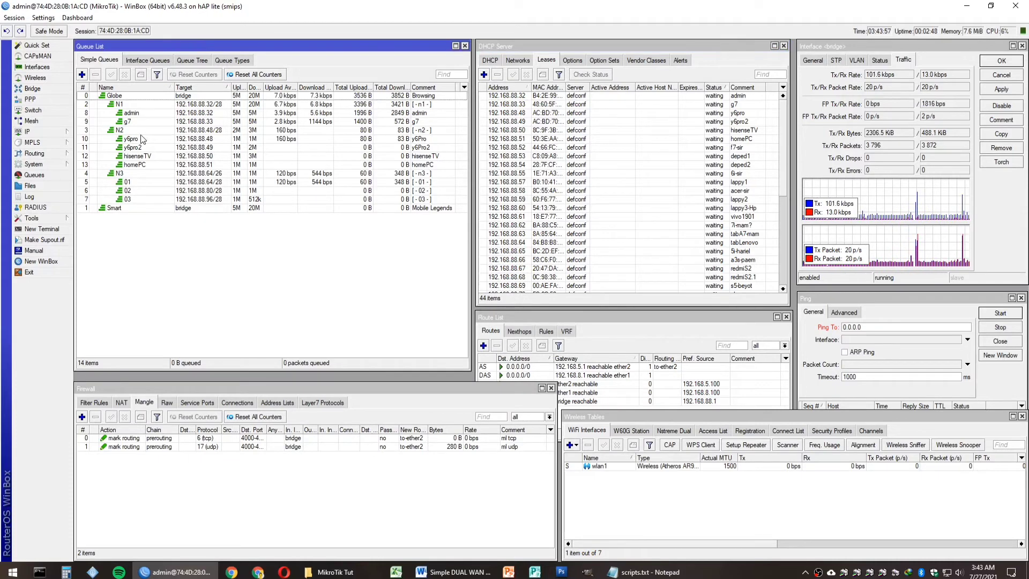
pyautogui.click(190, 60)
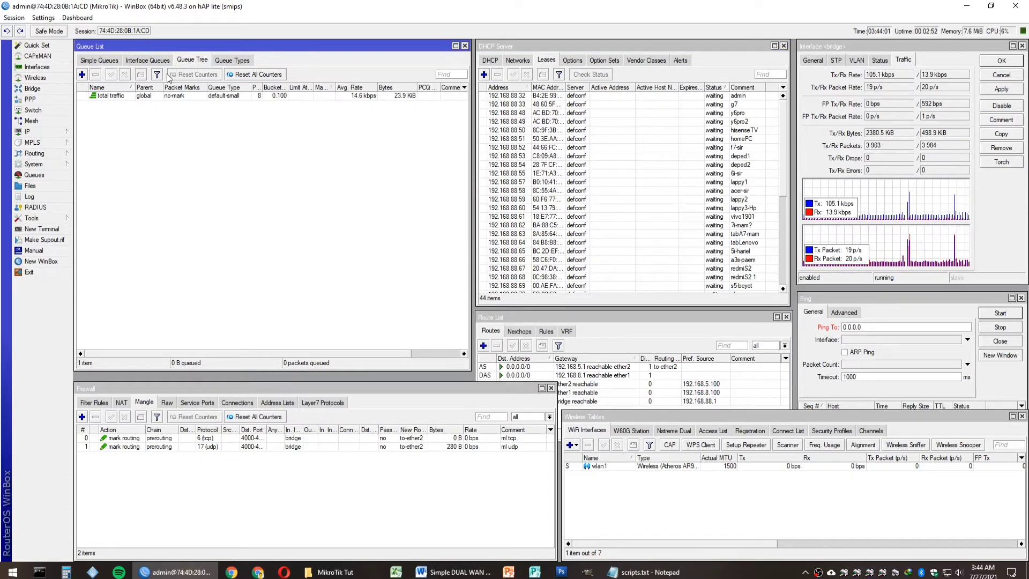
pyautogui.click(101, 61)
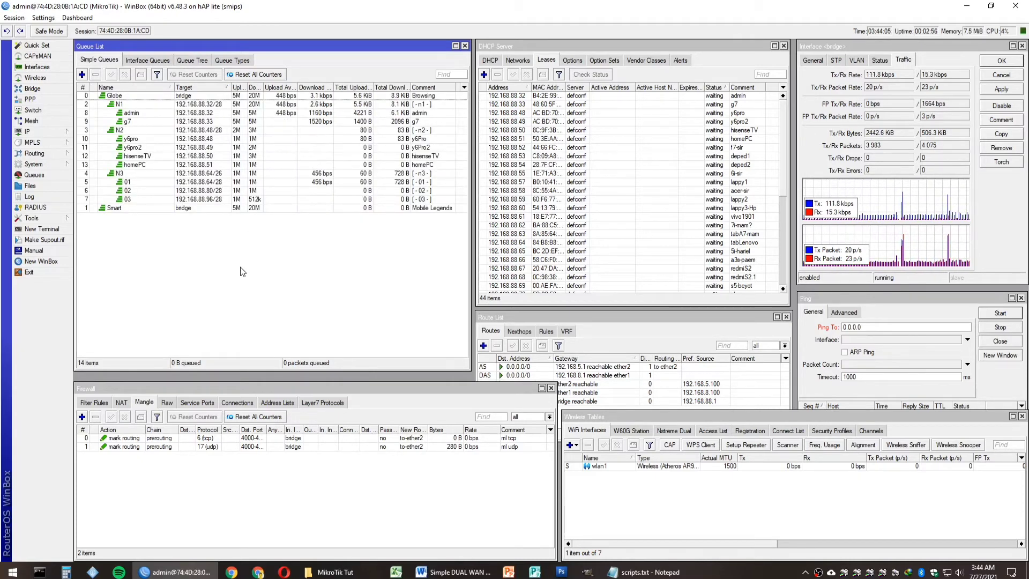
pyautogui.click(453, 572)
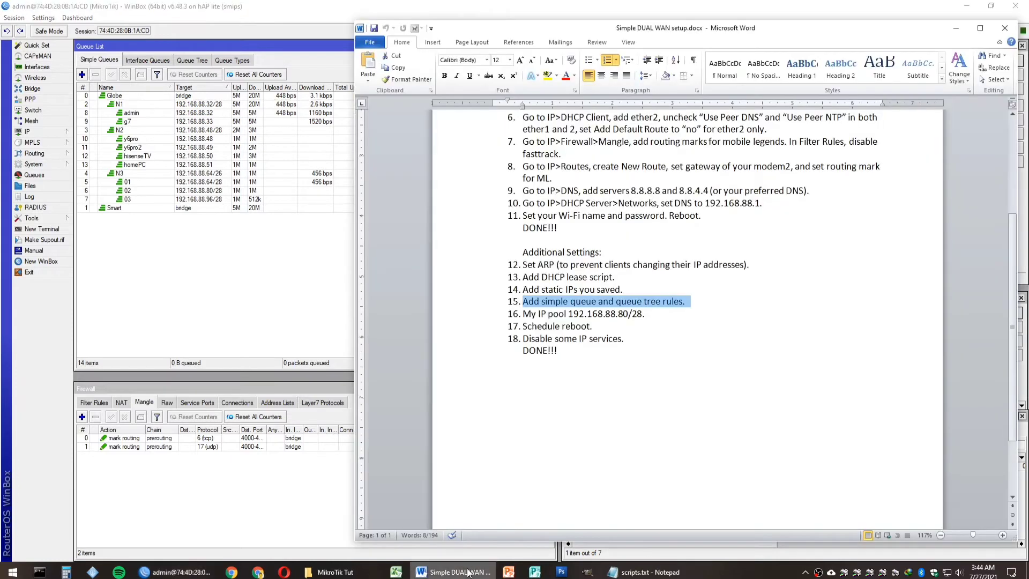
# Step: Change the default-dhcp pool addresses from 192.168.88.10-254 to 192.168.88.80/28 and close IP Pool
pyautogui.click(478, 318)
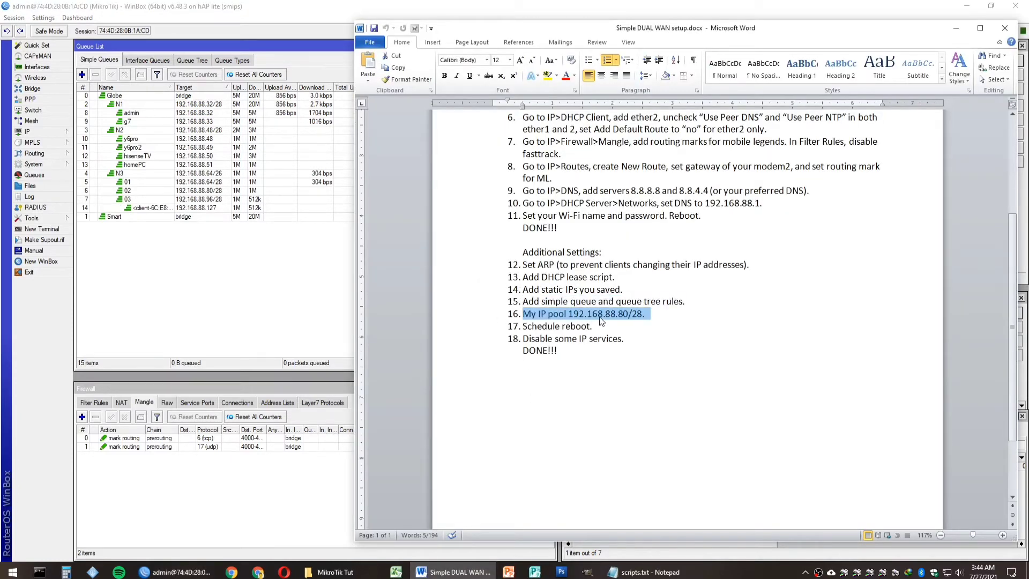
pyautogui.moveTo(568, 314); pyautogui.dragTo(643, 314)
pyautogui.click(27, 132)
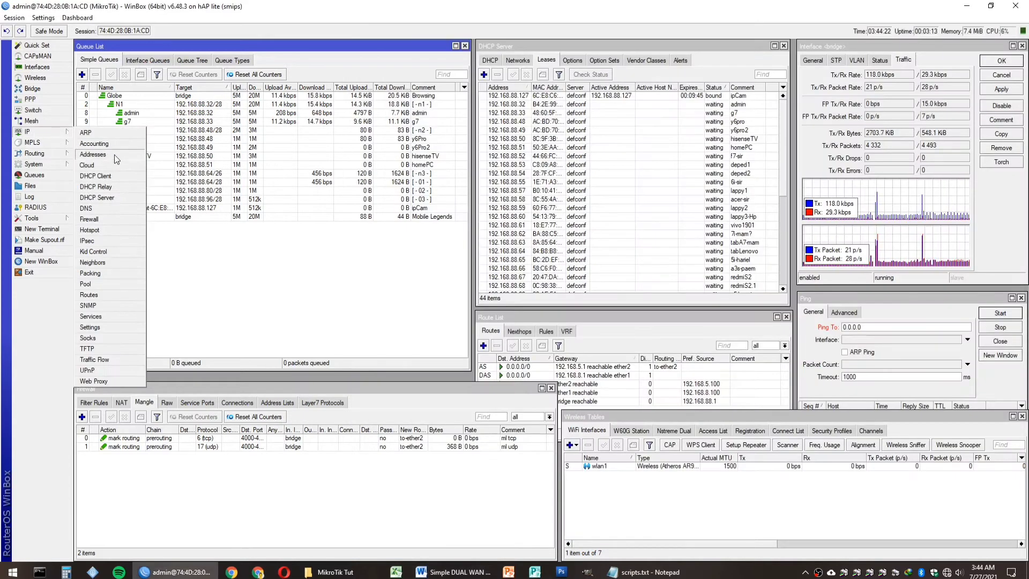
pyautogui.click(105, 283)
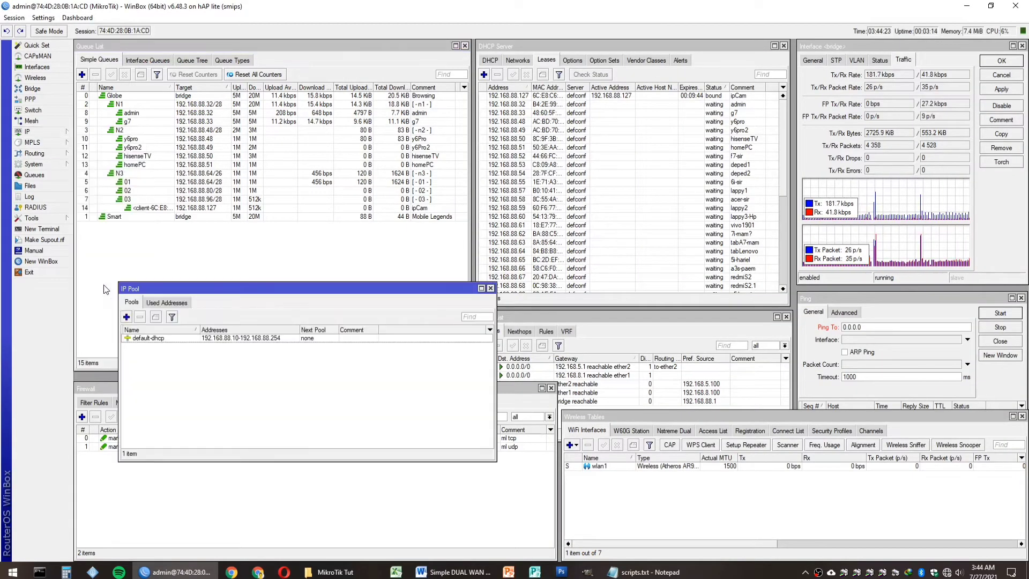
pyautogui.click(277, 339)
pyautogui.doubleClick(278, 342)
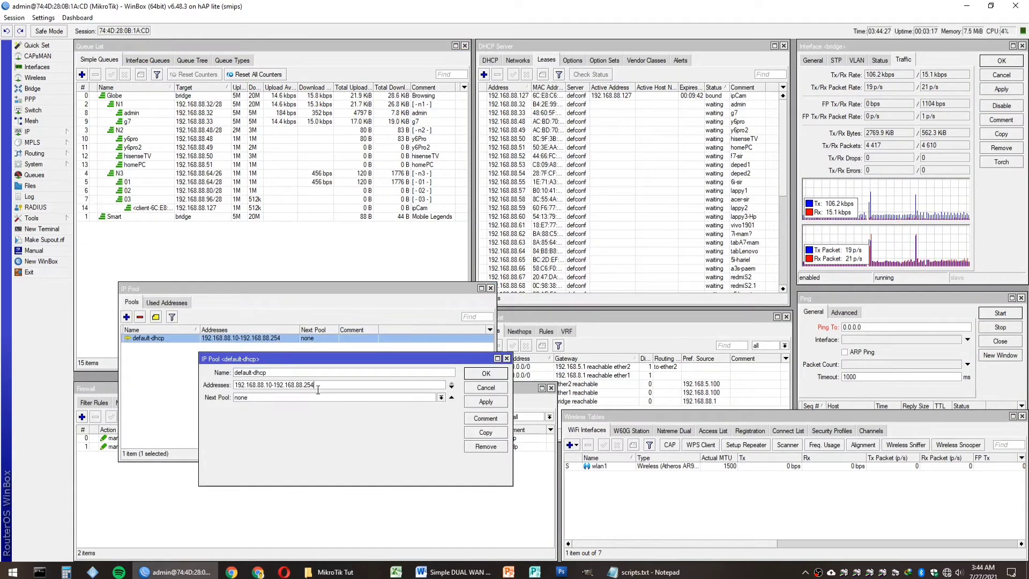
pyautogui.moveTo(318, 385); pyautogui.dragTo(269, 385)
pyautogui.press('BackSpace')
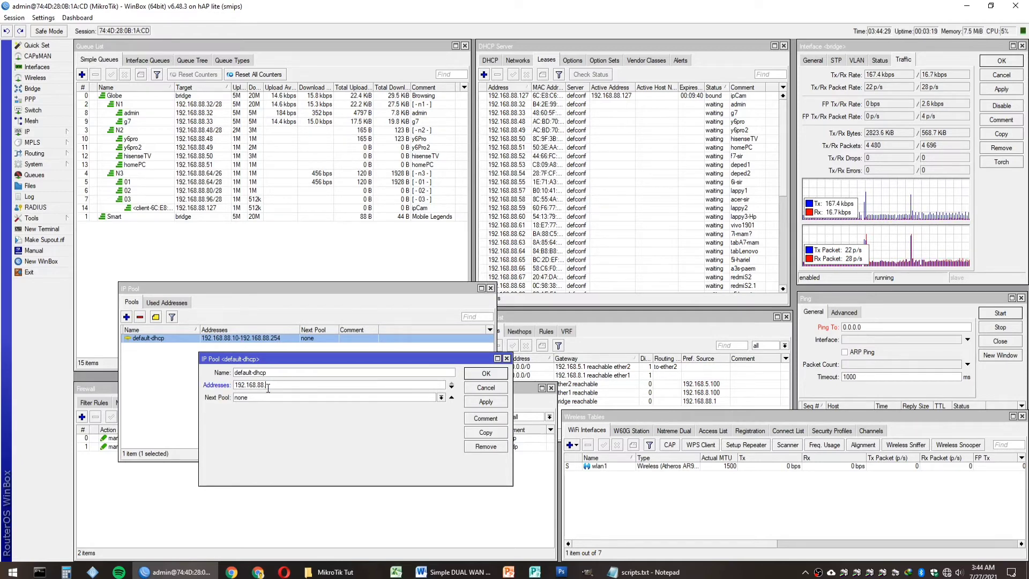
pyautogui.write('80/')
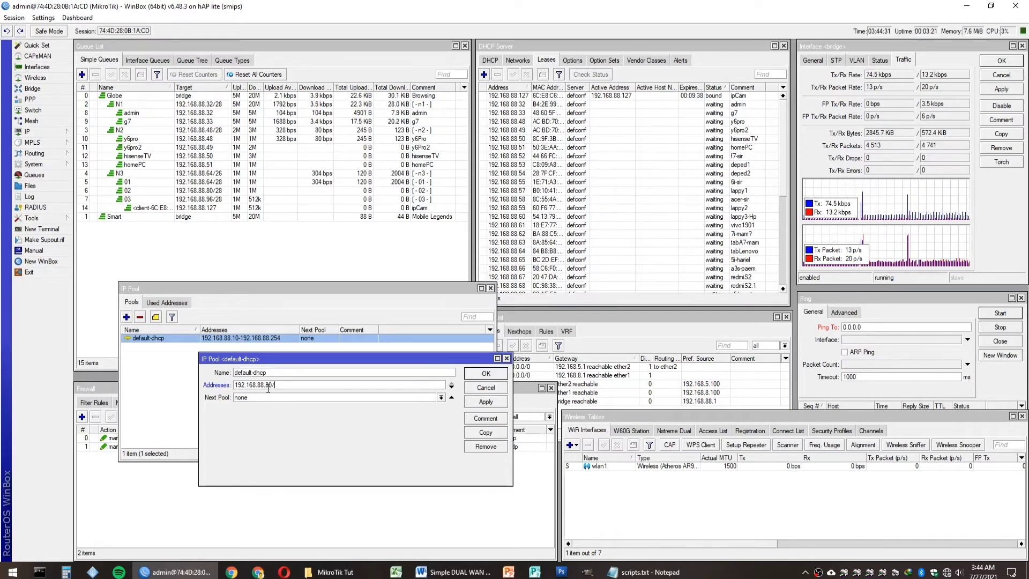
pyautogui.write('28')
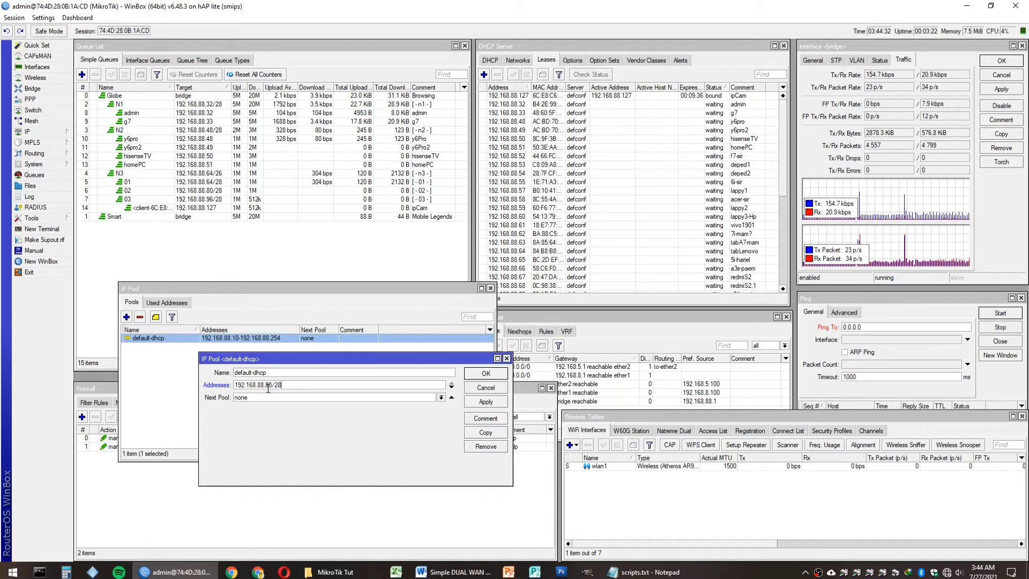
pyautogui.click(471, 402)
pyautogui.click(485, 373)
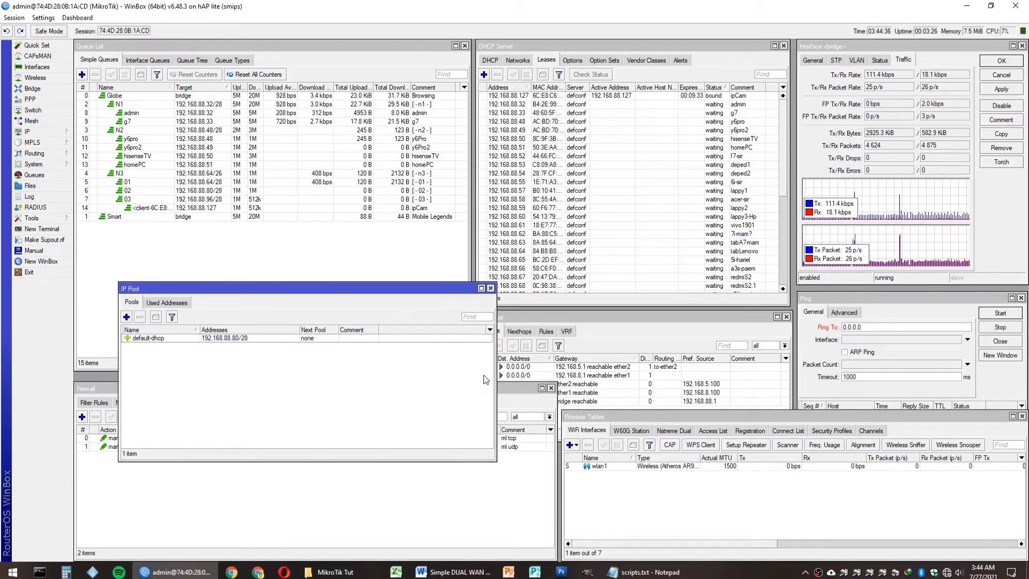
pyautogui.click(490, 290)
pyautogui.click(452, 572)
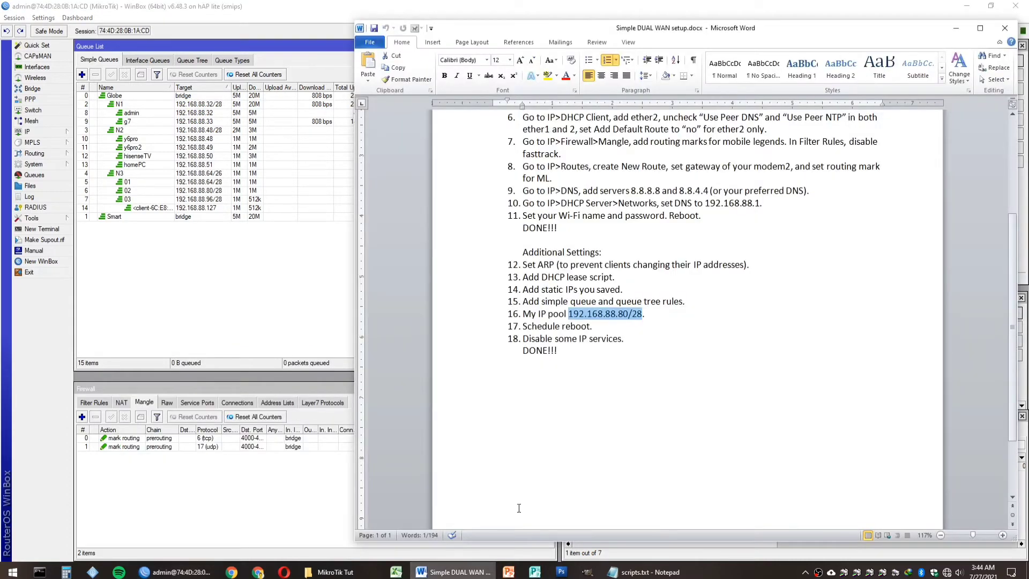
# Step: Add a new scheduler task and clear every policy except reboot
pyautogui.click(471, 331)
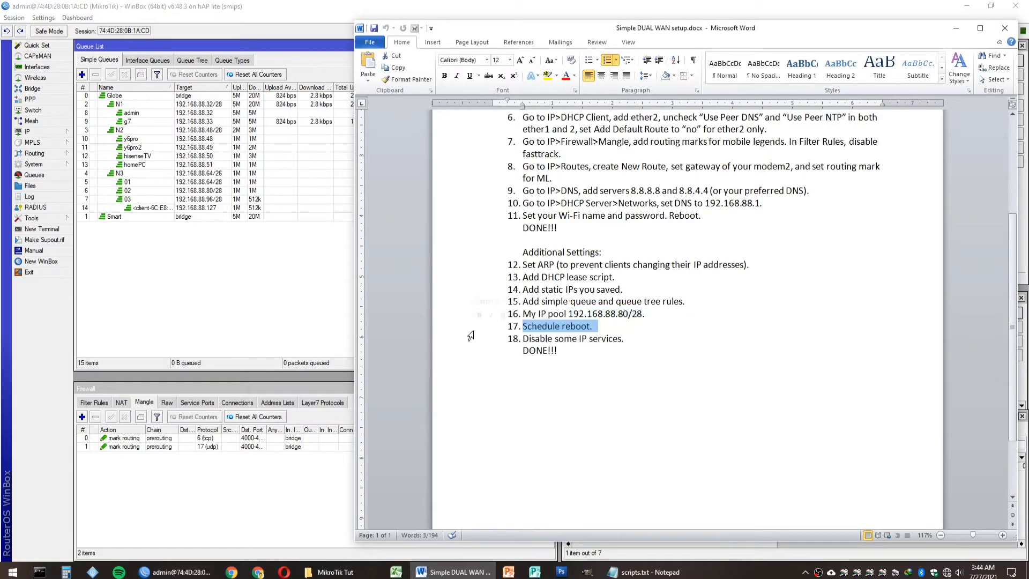
pyautogui.click(54, 166)
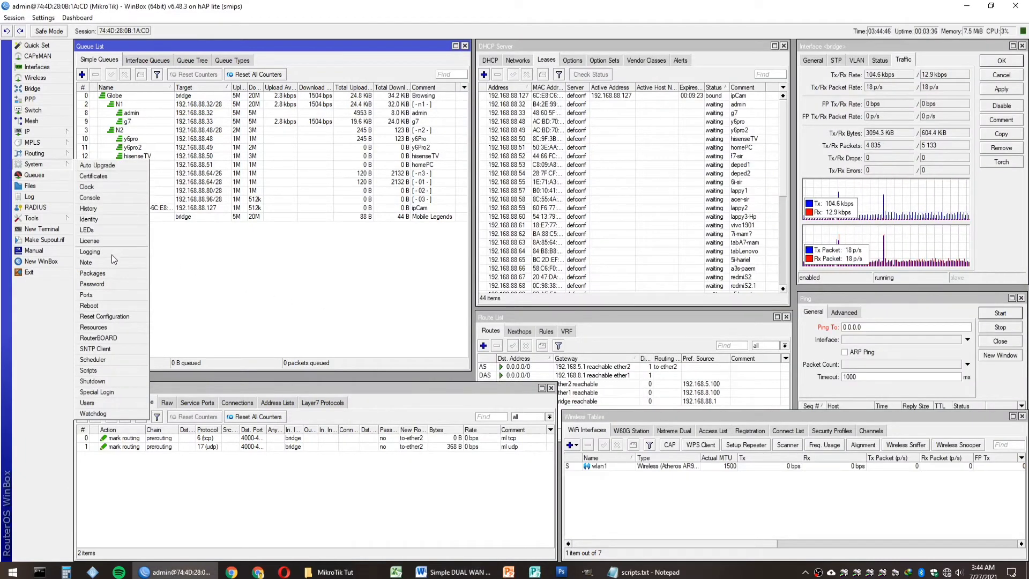
pyautogui.click(118, 361)
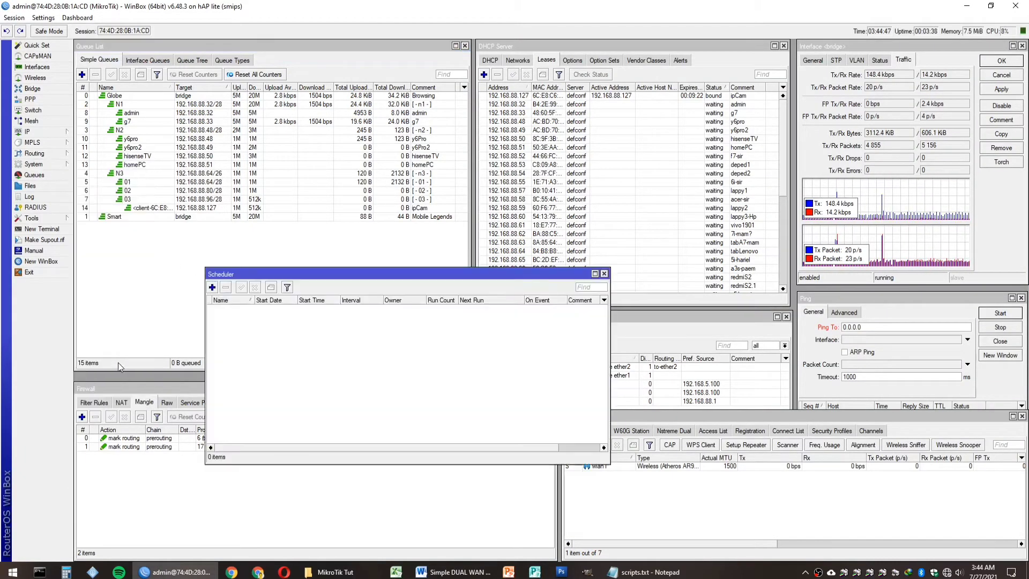
pyautogui.click(213, 288)
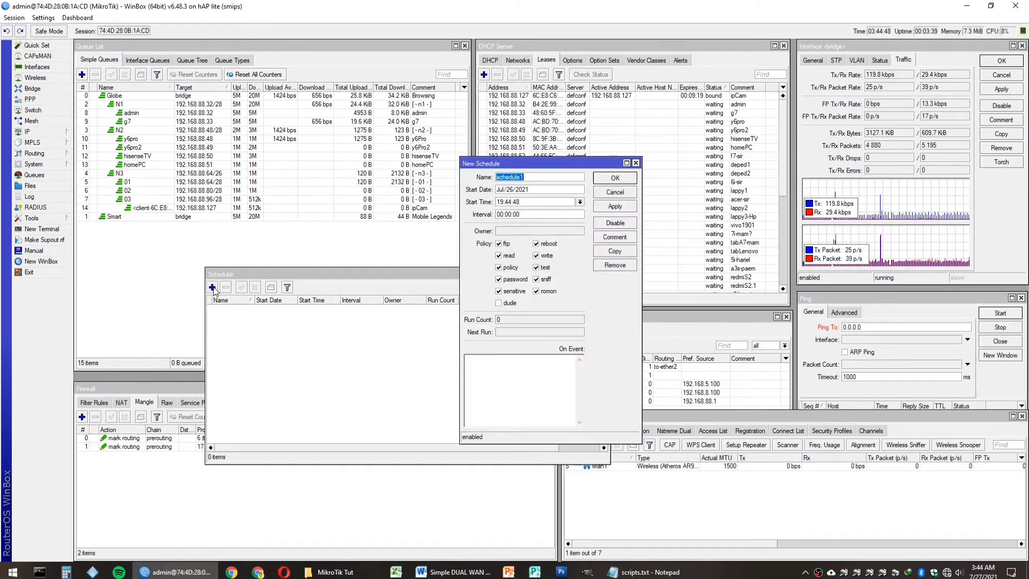
pyautogui.click(504, 244)
pyautogui.click(507, 256)
pyautogui.click(507, 267)
pyautogui.click(509, 279)
pyautogui.click(509, 291)
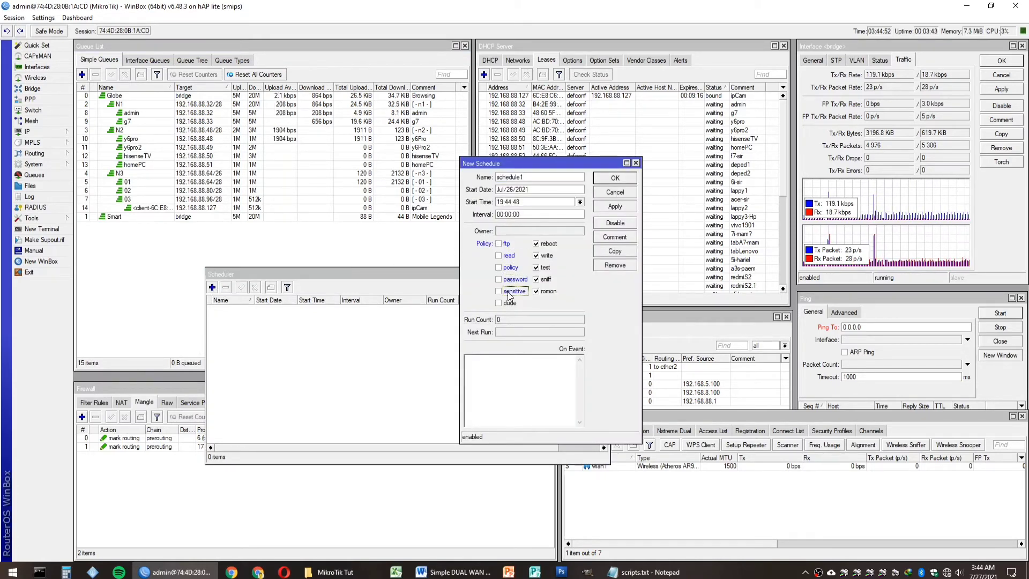
pyautogui.click(542, 291)
pyautogui.click(542, 280)
pyautogui.click(543, 268)
pyautogui.click(544, 256)
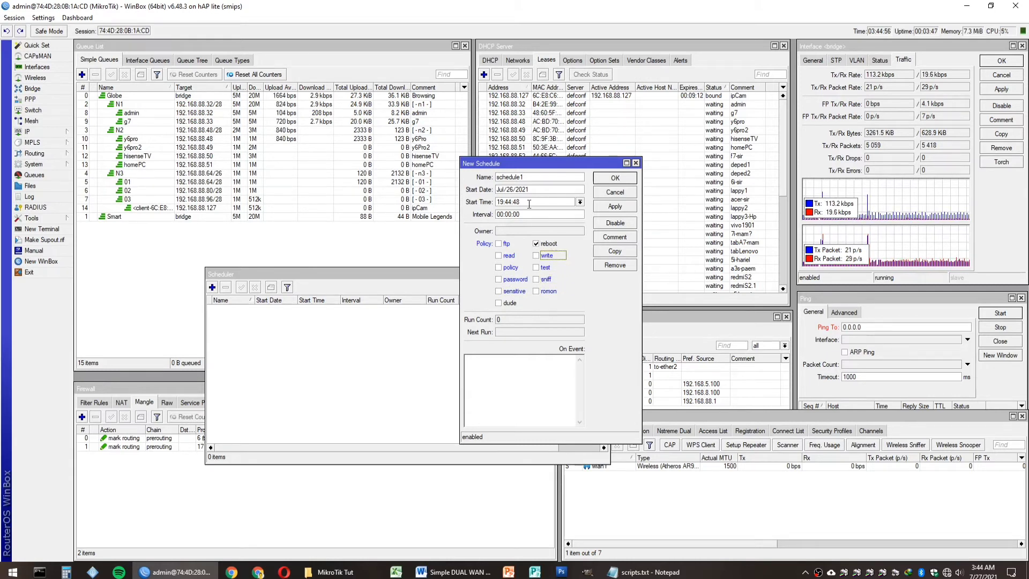
# Step: Set the task to run 'system reboot' daily at 03:00:00, save it, and close the Scheduler
pyautogui.click(510, 202)
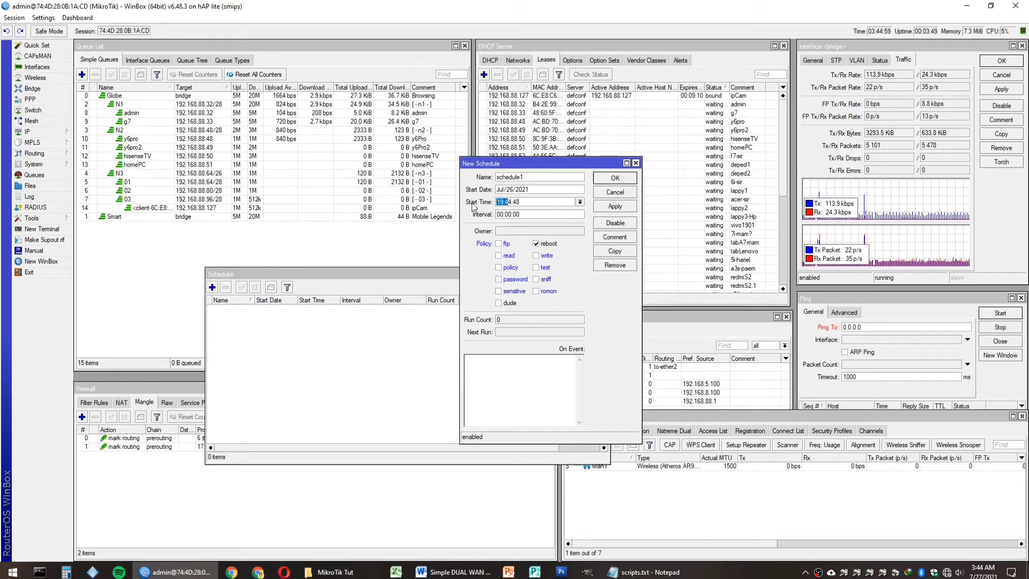
pyautogui.press('BackSpace')
pyautogui.hotkey('shift', 'End')
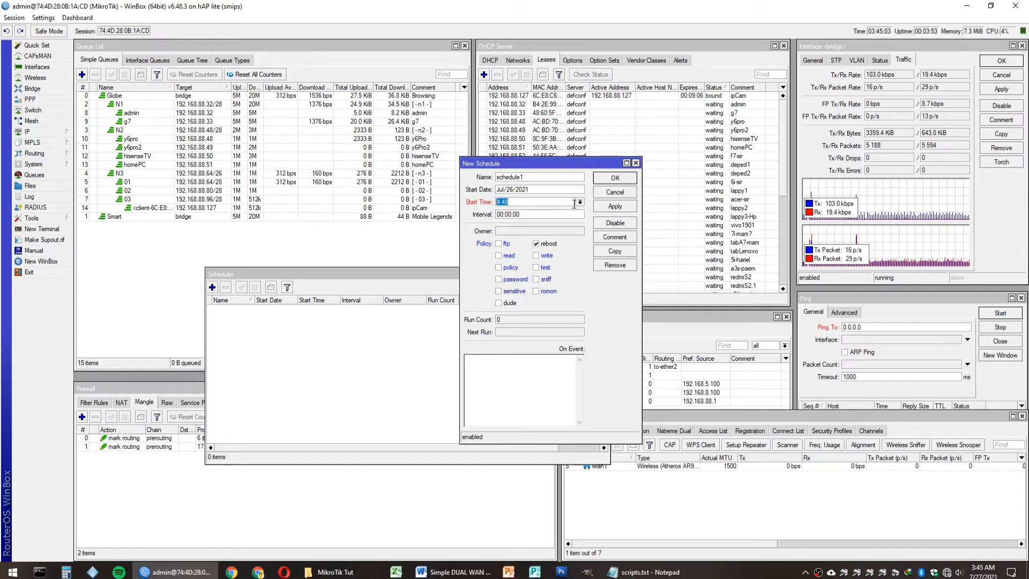
pyautogui.write('3')
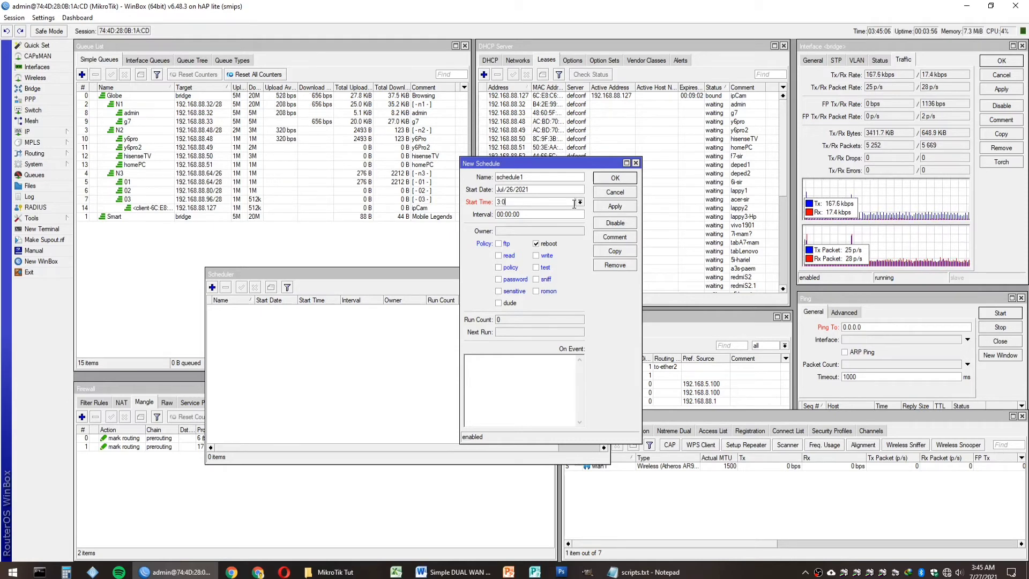
pyautogui.write(':0')
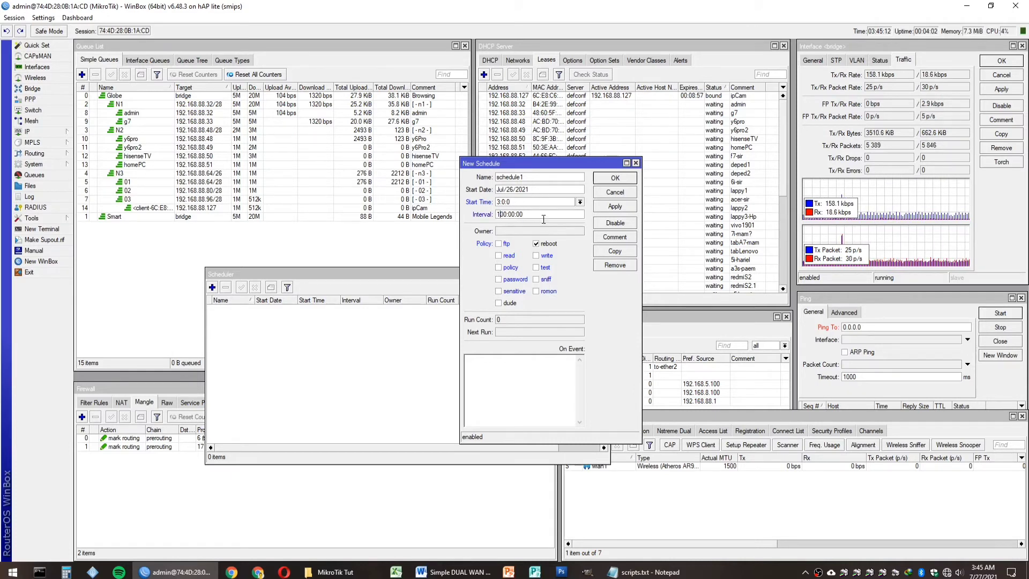
pyautogui.click(606, 207)
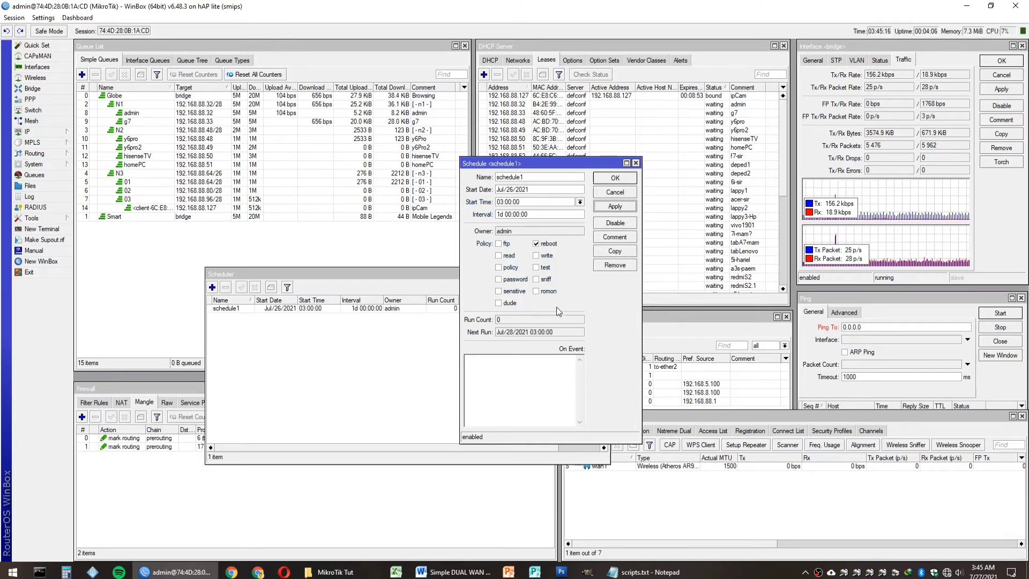
pyautogui.click(532, 385)
pyautogui.write('sys')
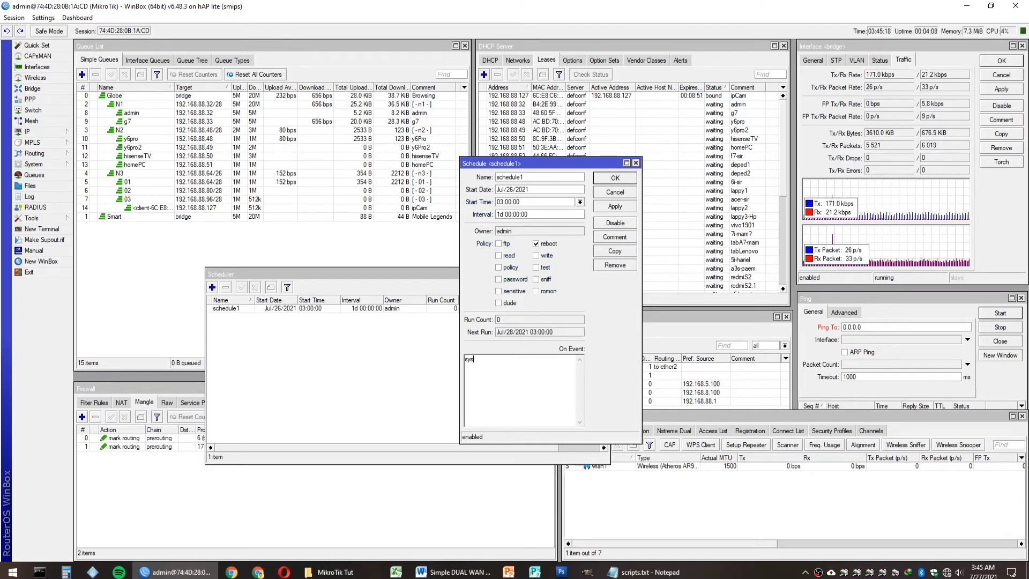
pyautogui.write('tem reboot')
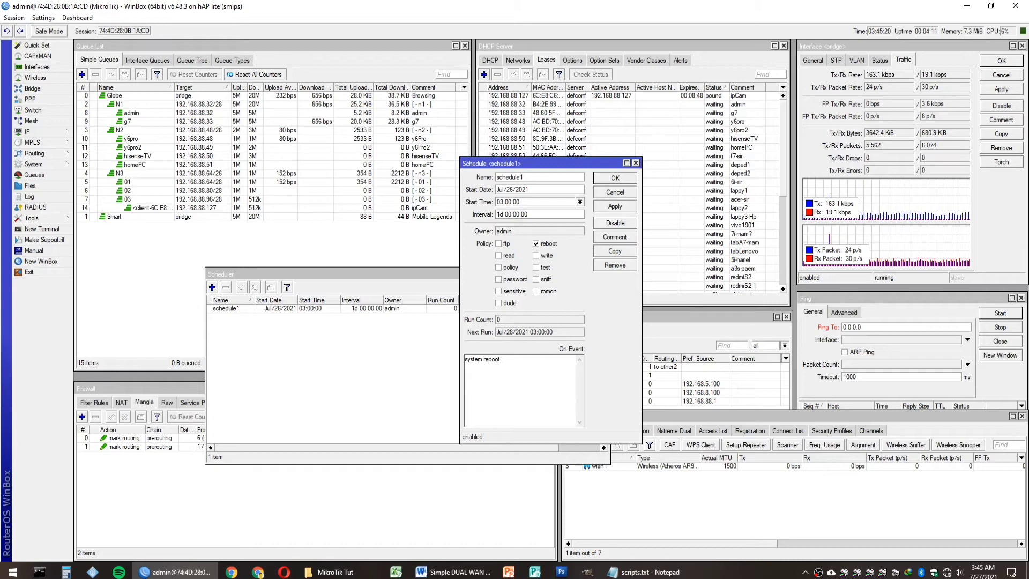
pyautogui.click(614, 207)
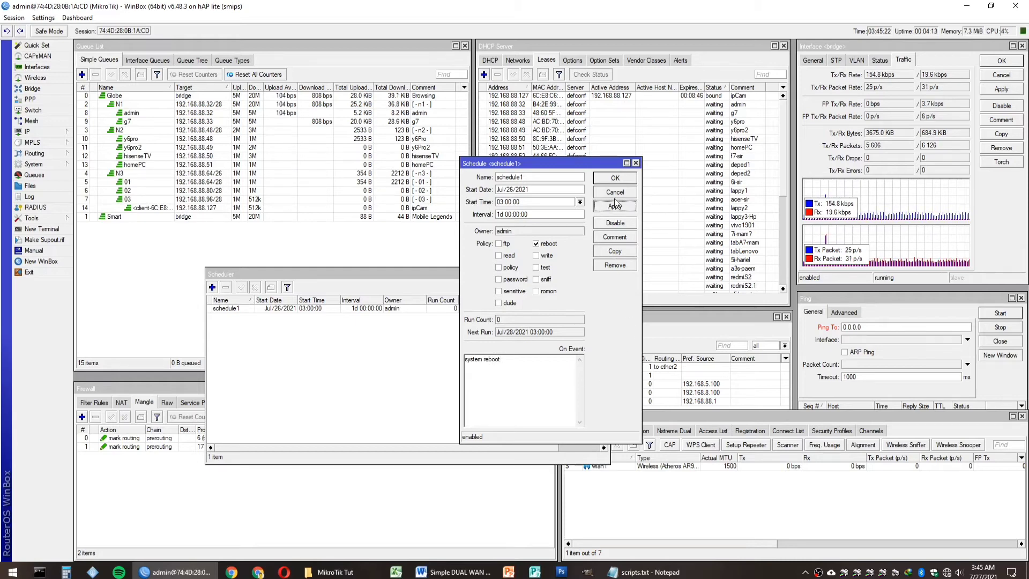
pyautogui.click(615, 178)
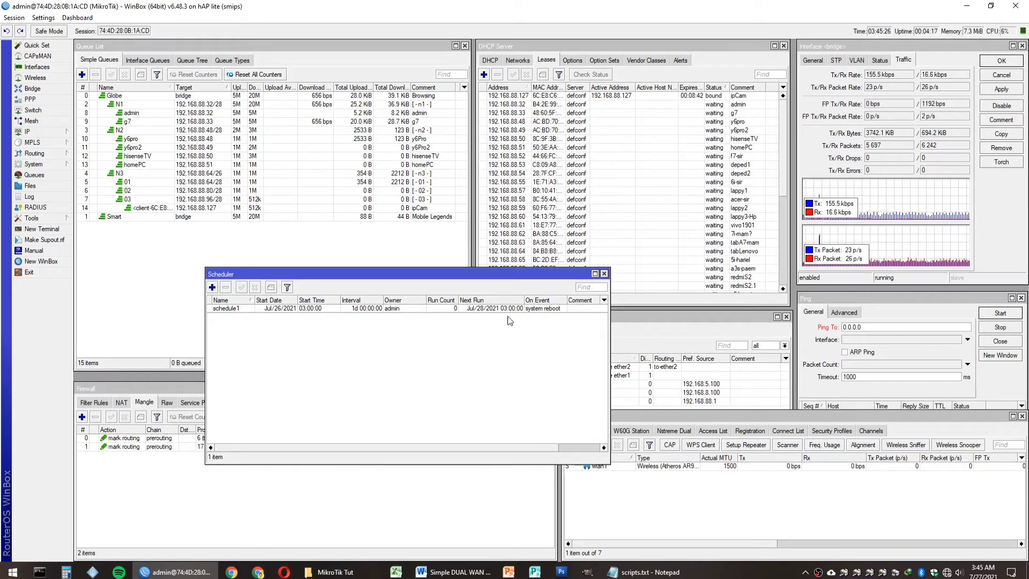
pyautogui.click(604, 274)
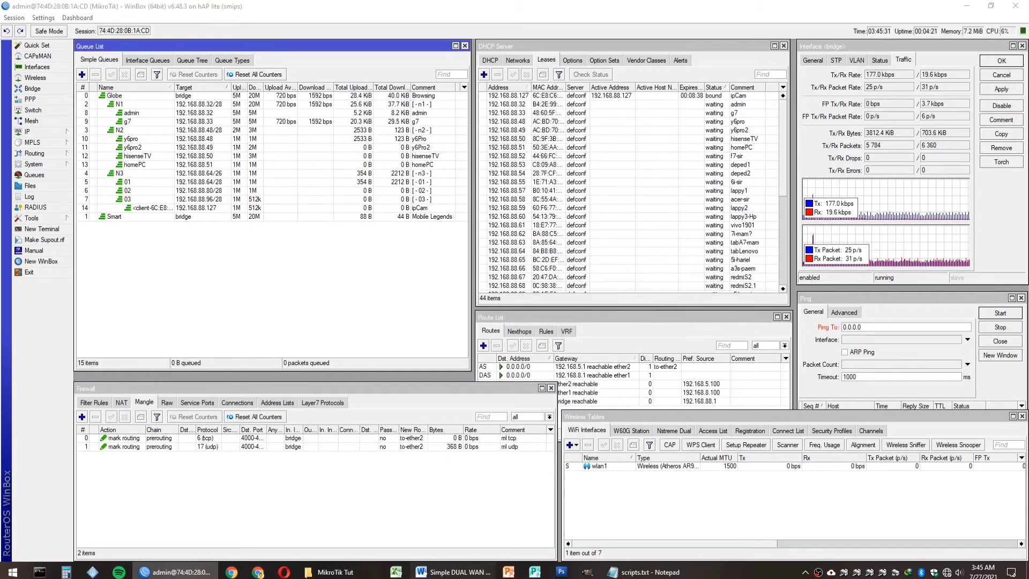
# Step: Highlight the 'Disable some IP services' step in the setup notes
pyautogui.click(464, 569)
pyautogui.scroll(-1, 569, 386)
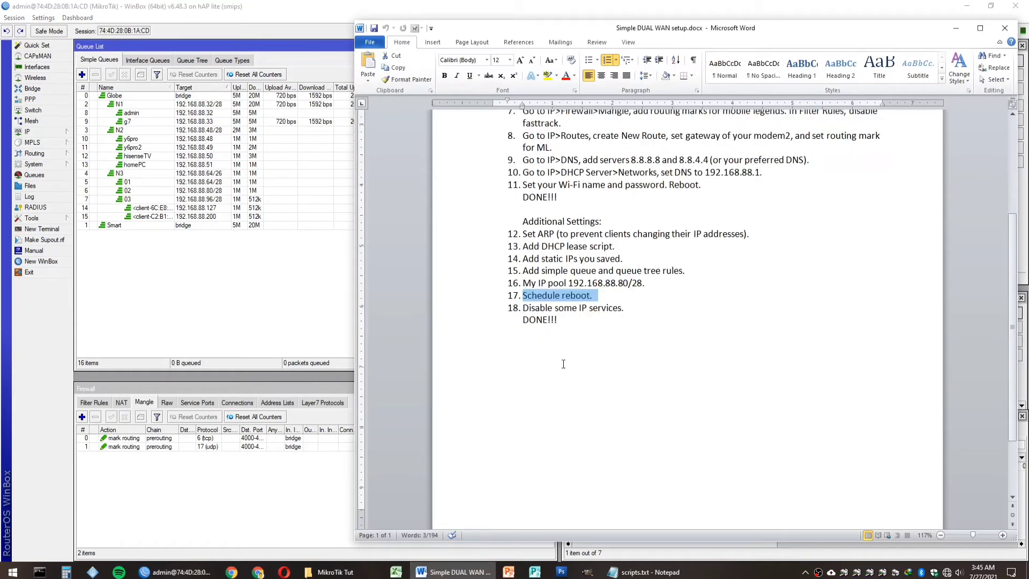
pyautogui.click(453, 314)
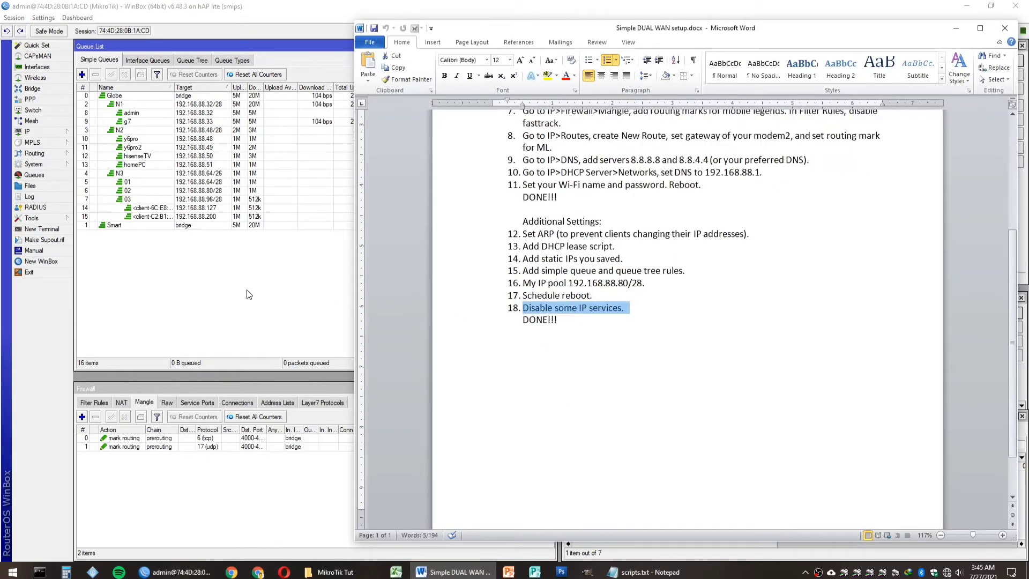
# Step: Disable api, api-ssl, ftp, ssh and telnet in IP Services, keeping winbox and www enabled
pyautogui.click(130, 276)
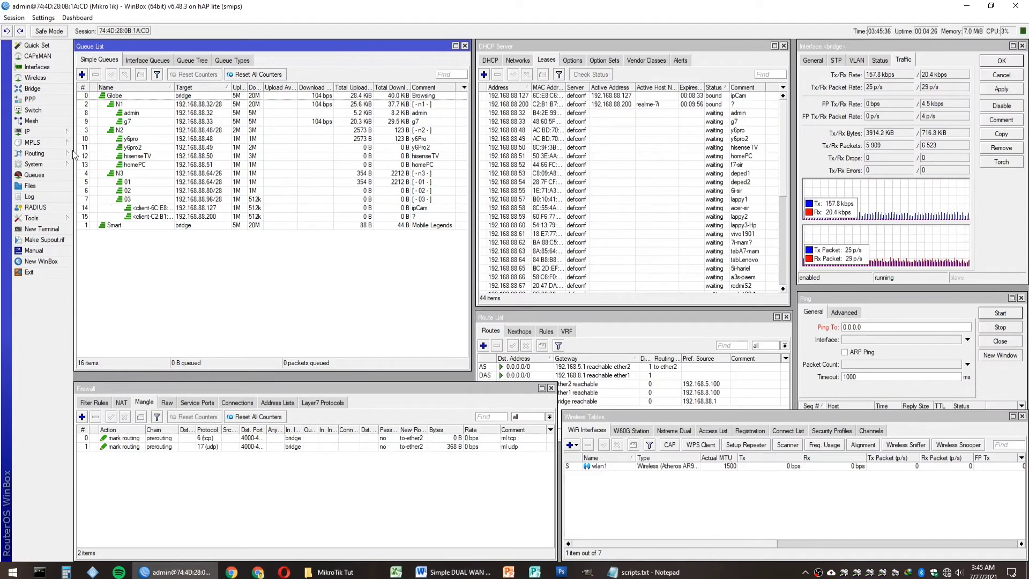
pyautogui.click(53, 134)
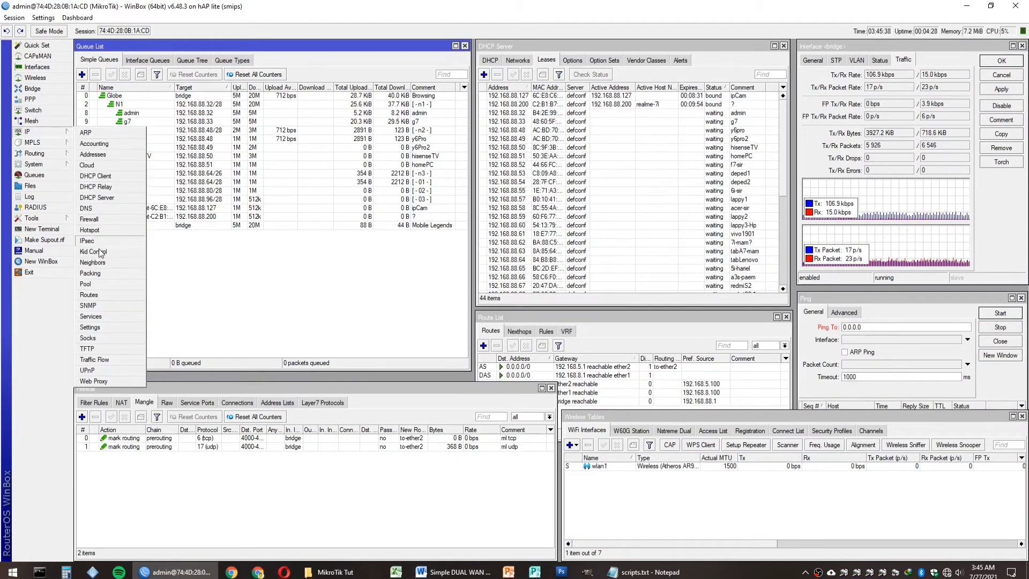
pyautogui.click(97, 315)
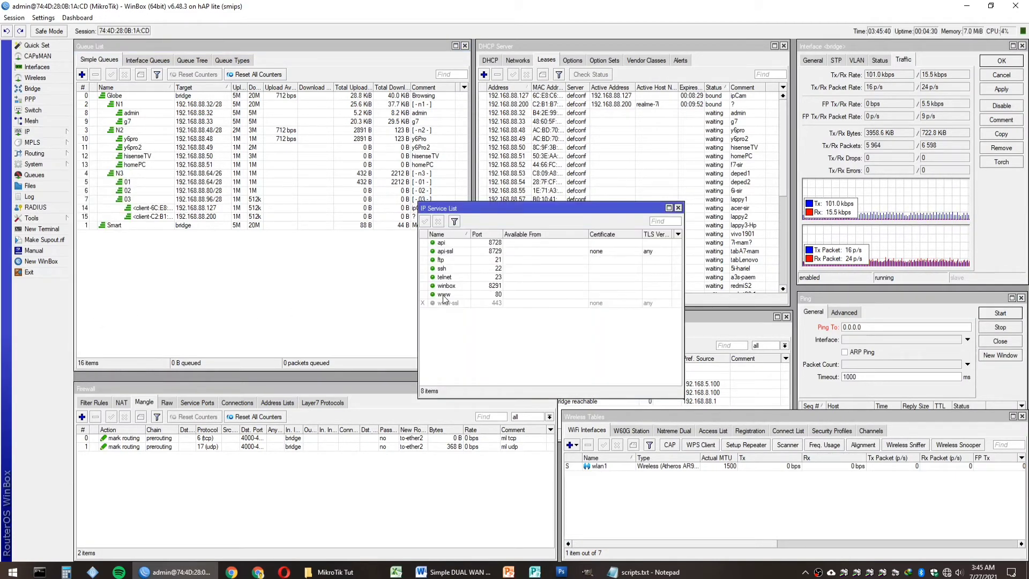
pyautogui.click(445, 243)
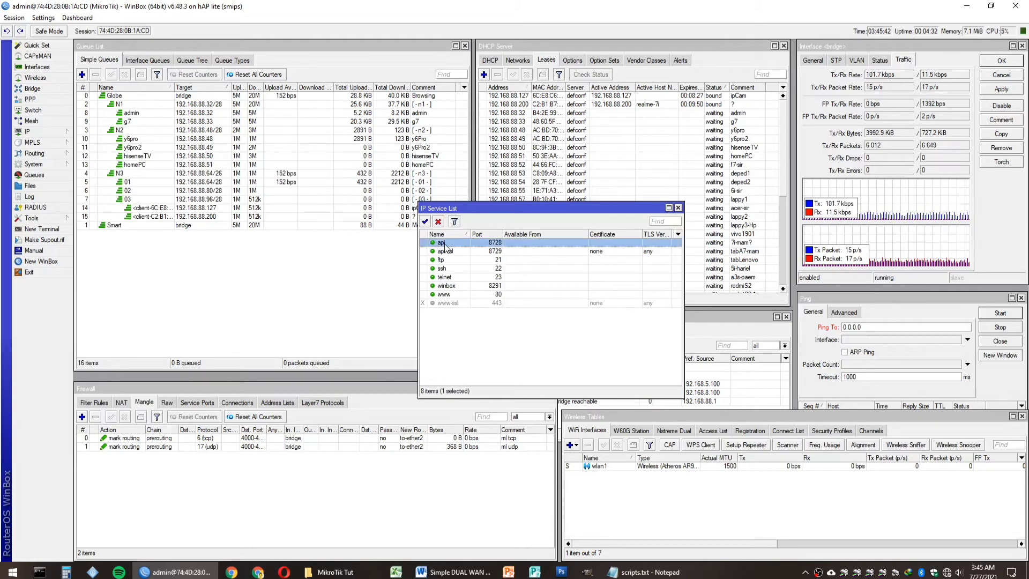
pyautogui.keyDown('shift'); pyautogui.click(443, 296); pyautogui.keyUp('shift')
pyautogui.keyDown('ctrl'); pyautogui.click(444, 286); pyautogui.keyUp('ctrl')
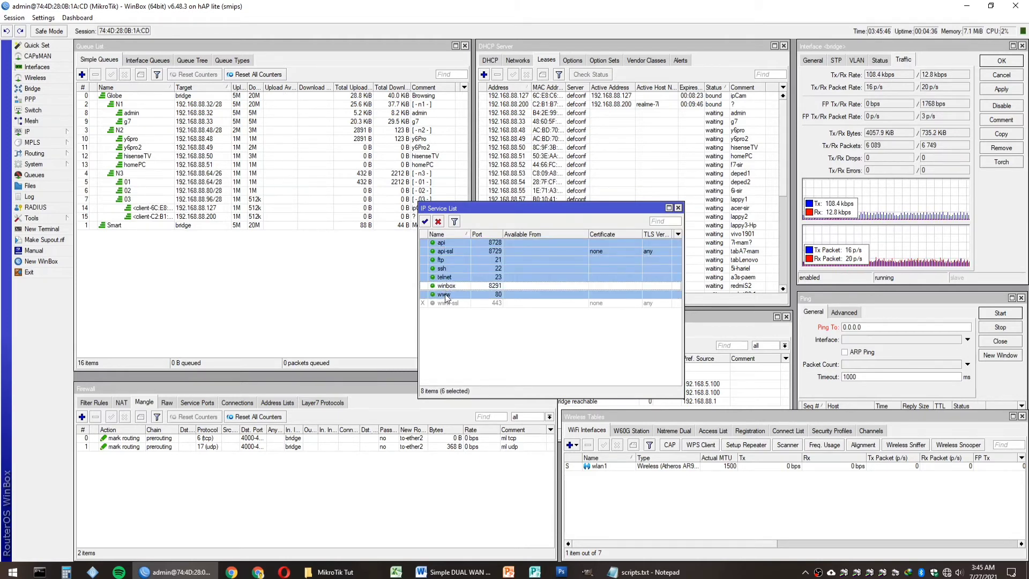
pyautogui.keyDown('ctrl'); pyautogui.click(444, 296); pyautogui.keyUp('ctrl')
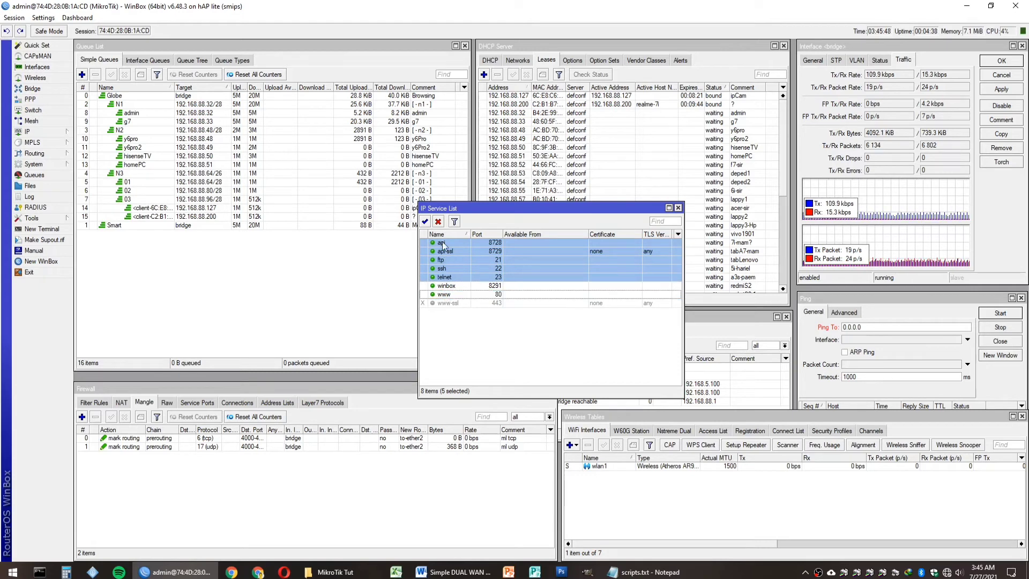
pyautogui.click(438, 221)
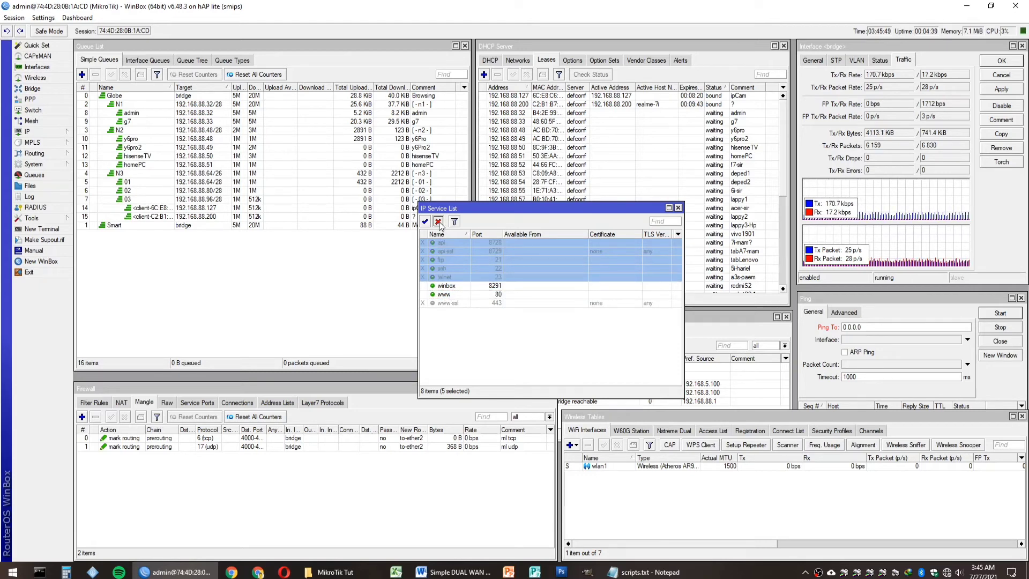
pyautogui.click(470, 332)
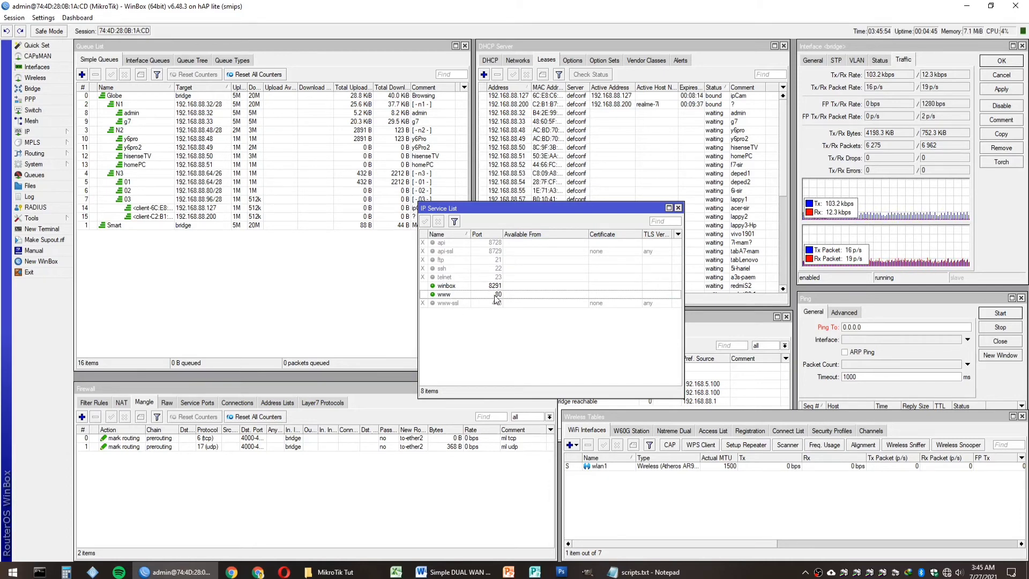
pyautogui.click(678, 207)
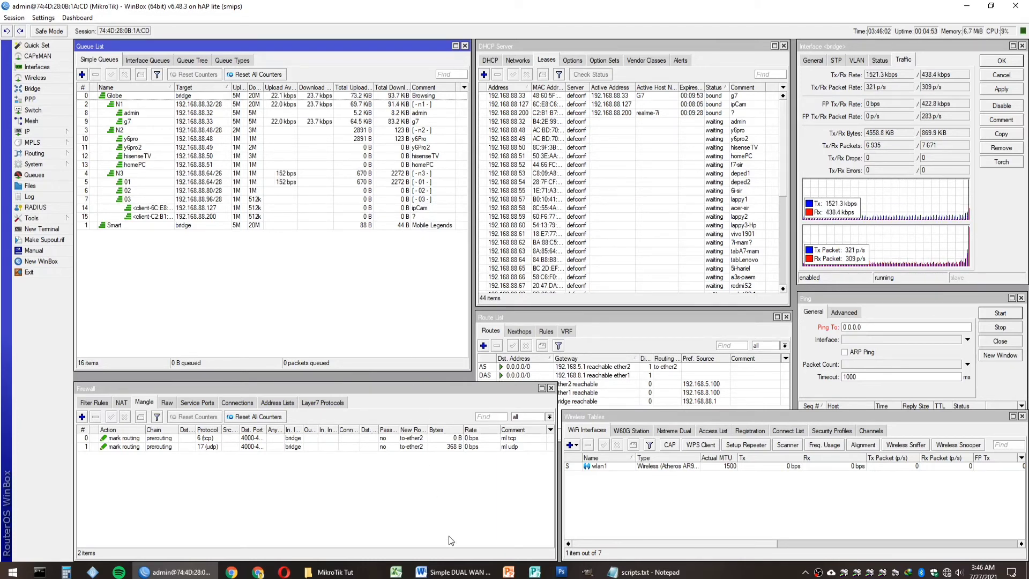
# Step: Highlight the final DONE!!! line of the checklist and open a blank Chrome tab
pyautogui.click(453, 572)
pyautogui.click(488, 319)
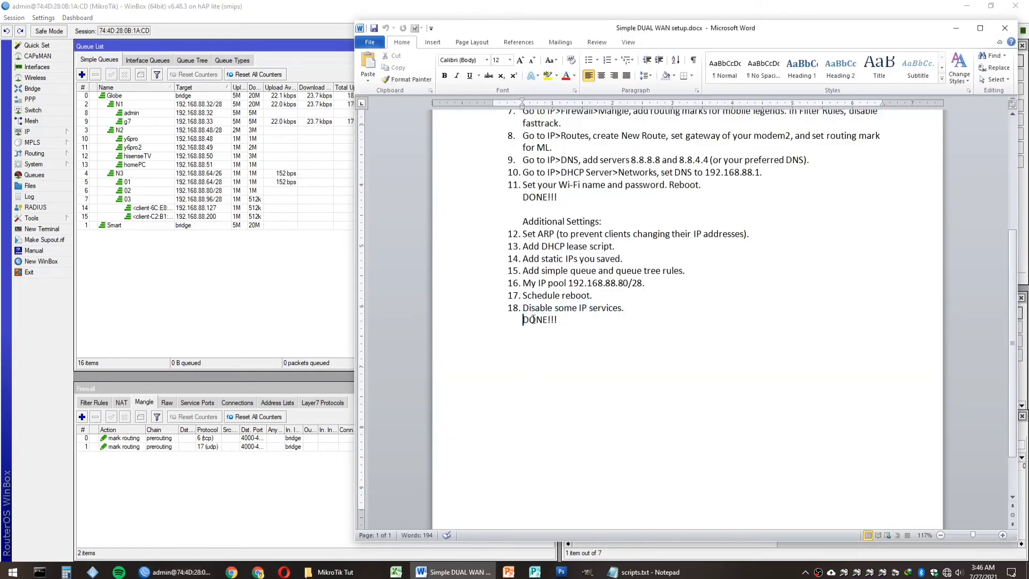
pyautogui.moveTo(468, 323); pyautogui.dragTo(606, 323)
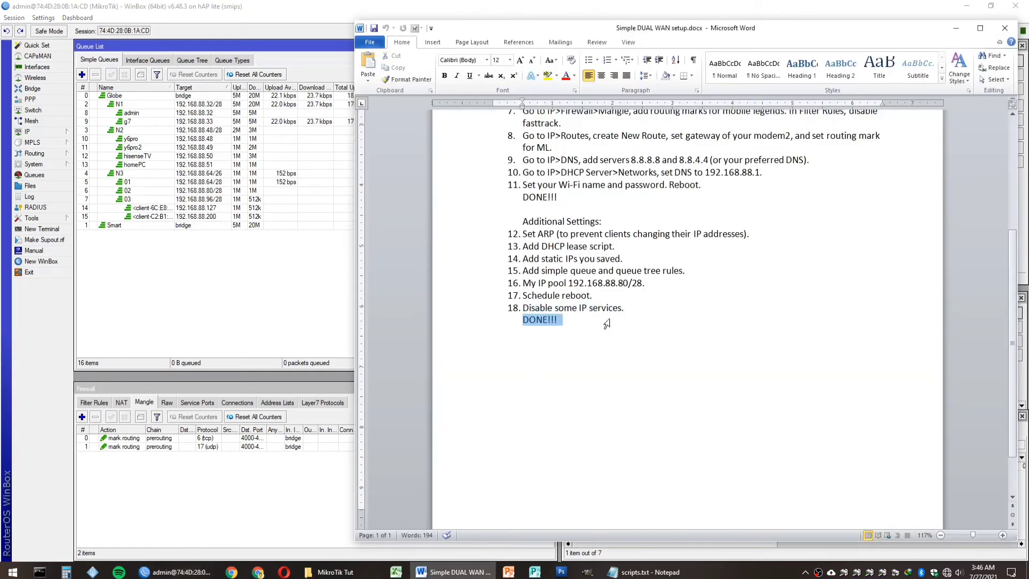
pyautogui.click(299, 281)
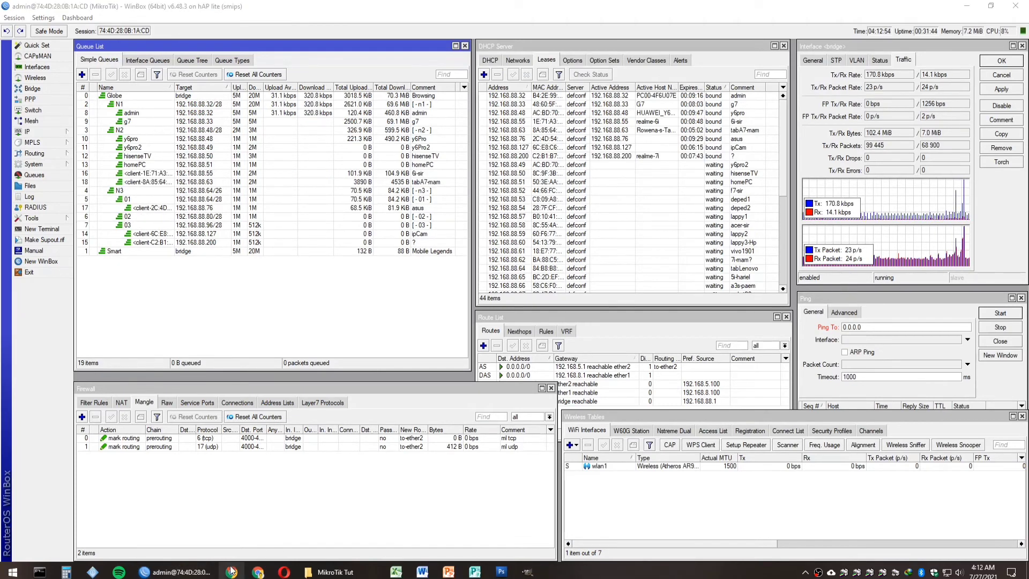
pyautogui.click(232, 572)
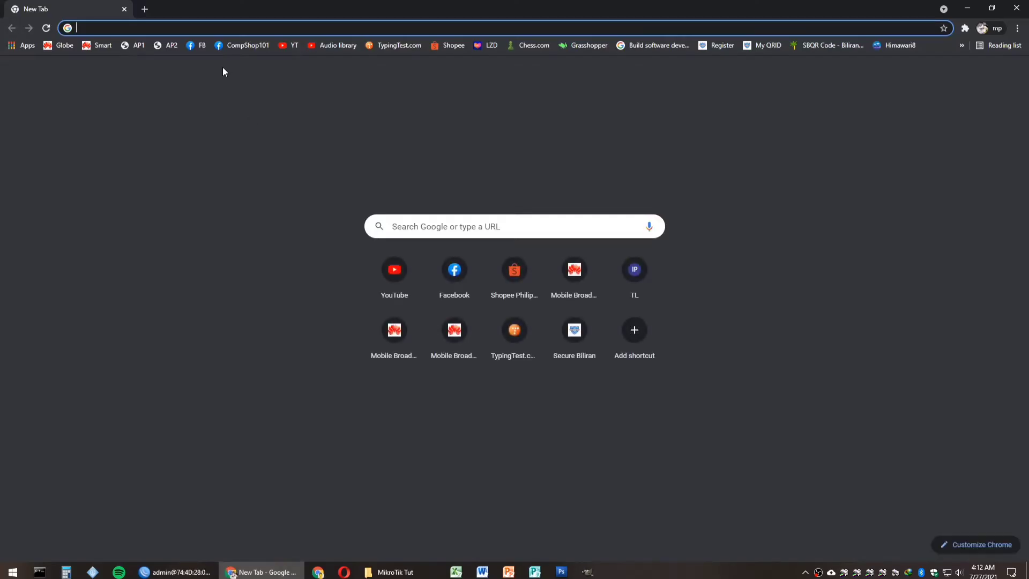
# Step: Open the Globe (192.168.8.1) and SMART (192.168.5.1) modem dashboards in separate tabs and confirm both show Connected on 4G
pyautogui.click(60, 46)
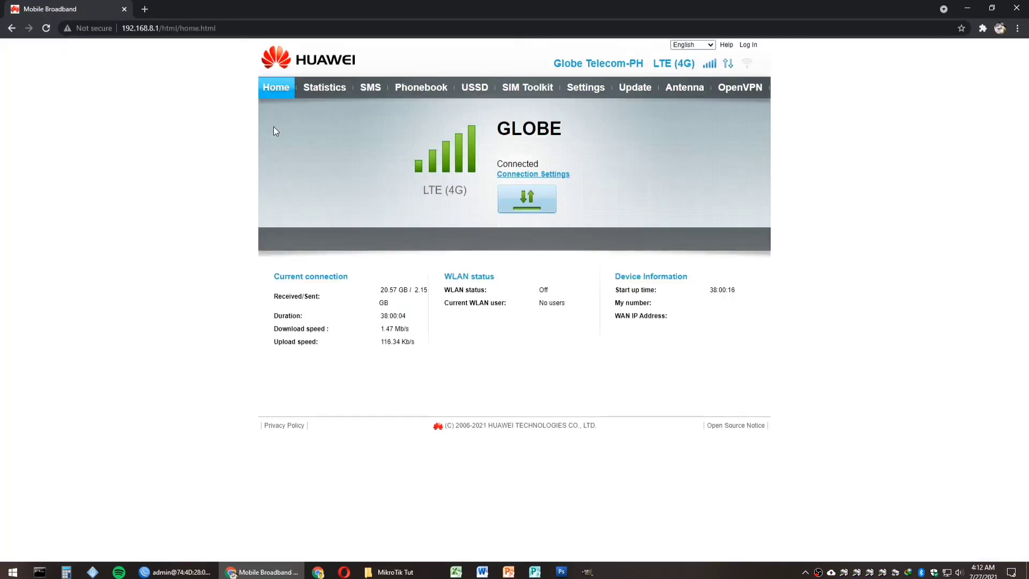
pyautogui.click(146, 9)
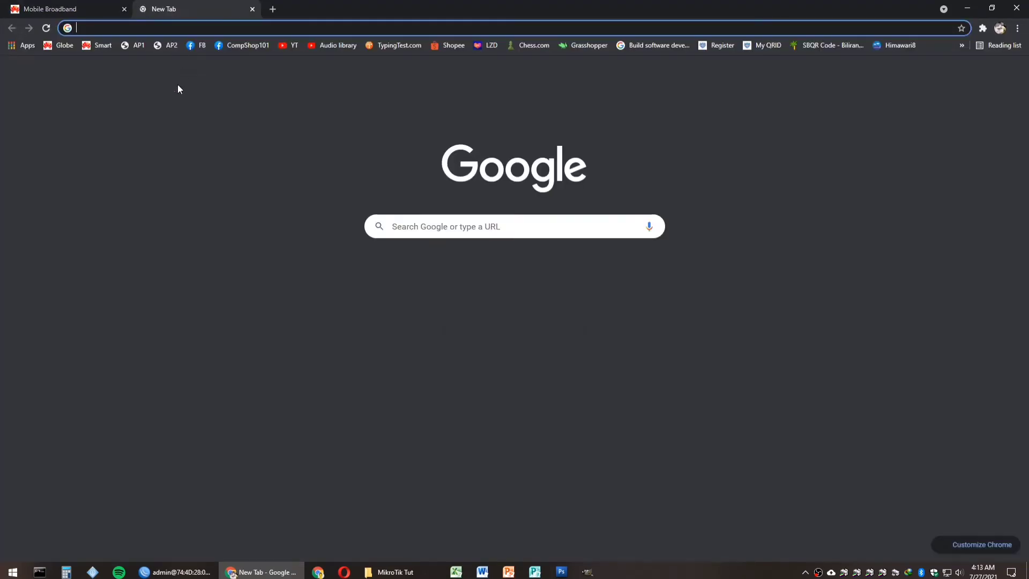
pyautogui.click(98, 47)
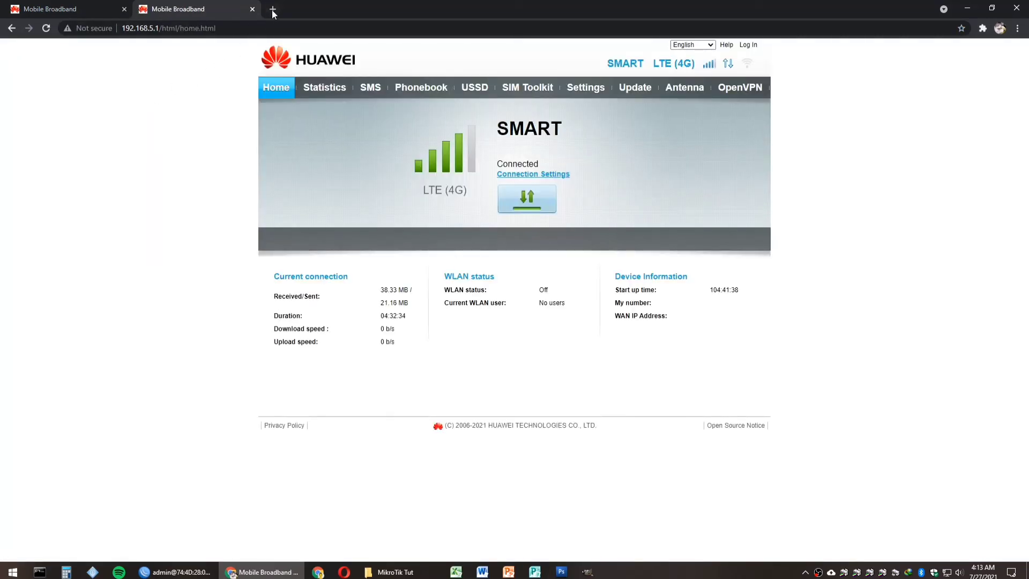
pyautogui.click(160, 28)
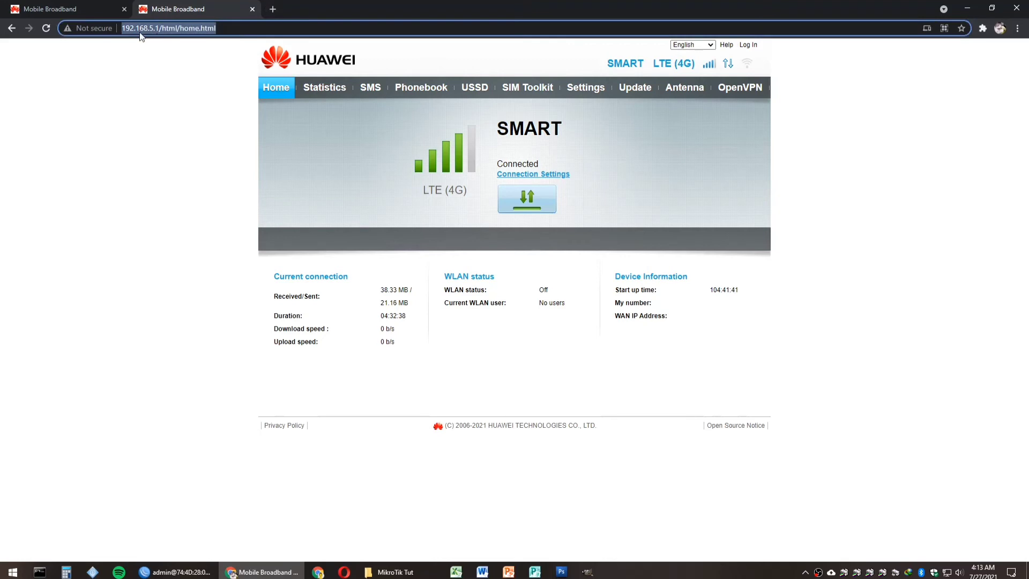
pyautogui.click(93, 5)
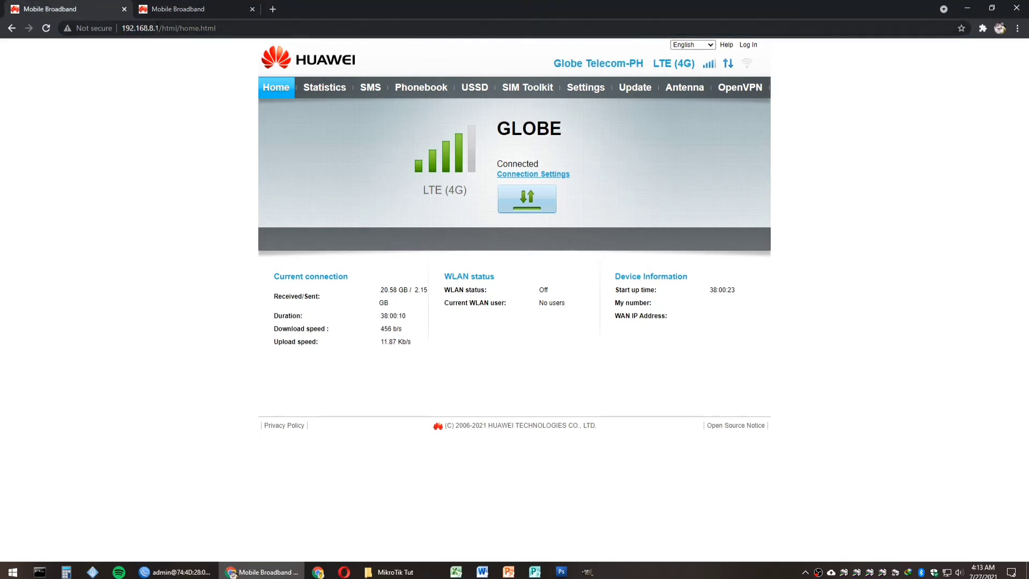
pyautogui.click(174, 9)
pyautogui.hotkey('ctrl', 't')
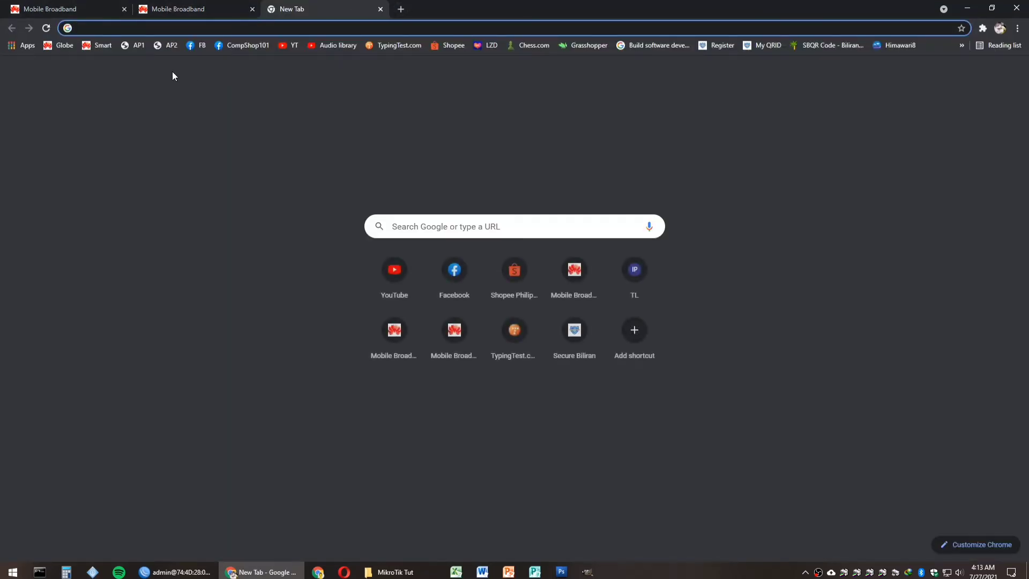
# Step: Sign in to the TL-WR940N access point from the AP1 bookmark using the saved admin login
pyautogui.click(127, 47)
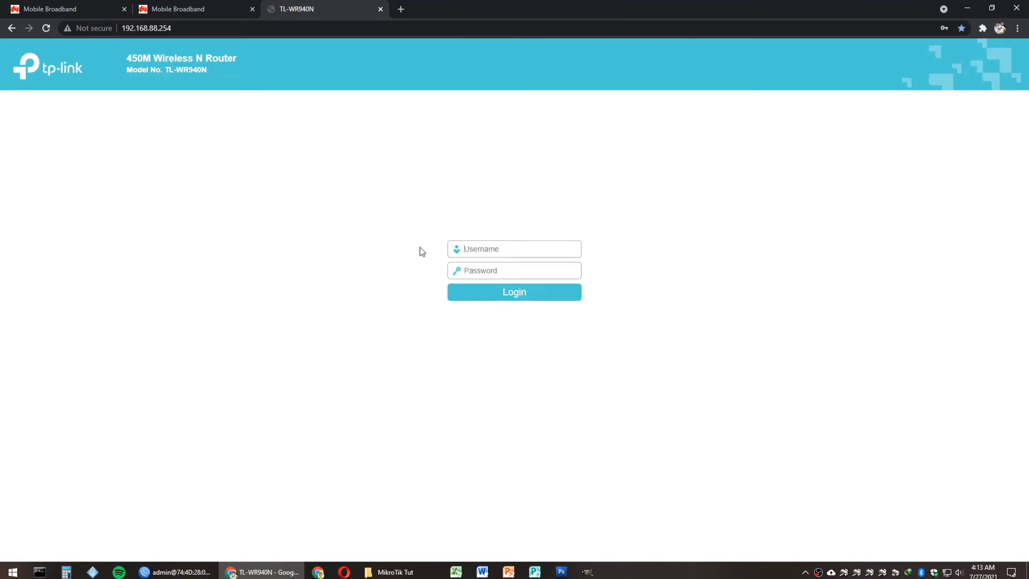
pyautogui.click(490, 248)
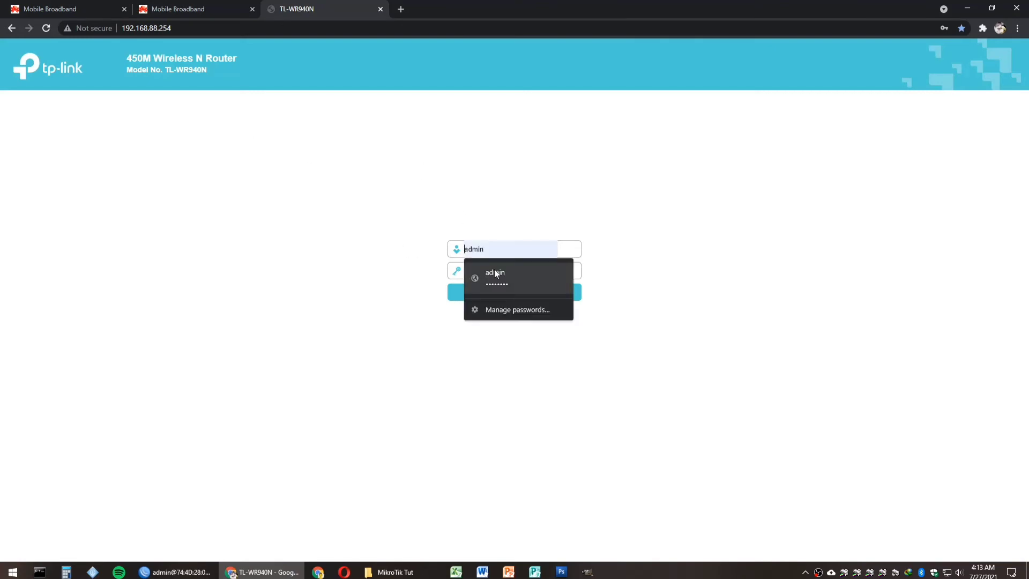
pyautogui.click(490, 269)
pyautogui.click(503, 293)
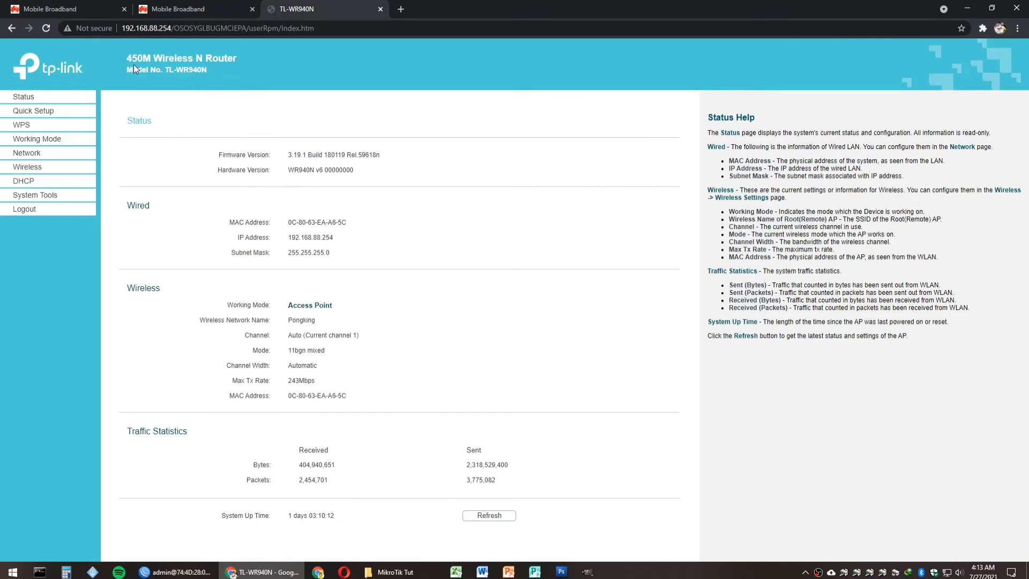
# Step: Sign in to the PLDT router at 192.168.88.253 in a new tab and compare it with the TP-Link status page
pyautogui.click(402, 8)
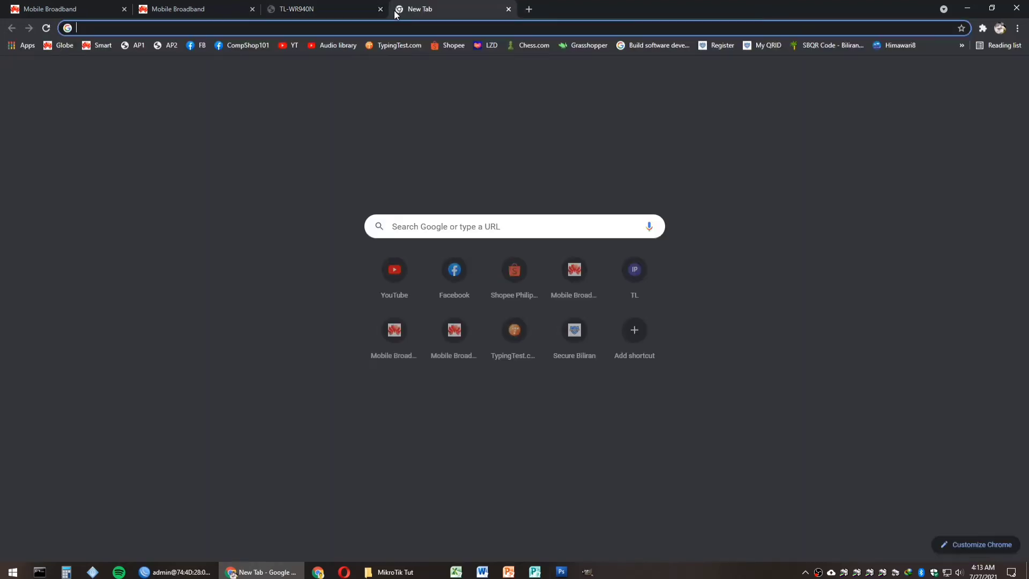
pyautogui.click(170, 46)
pyautogui.click(563, 154)
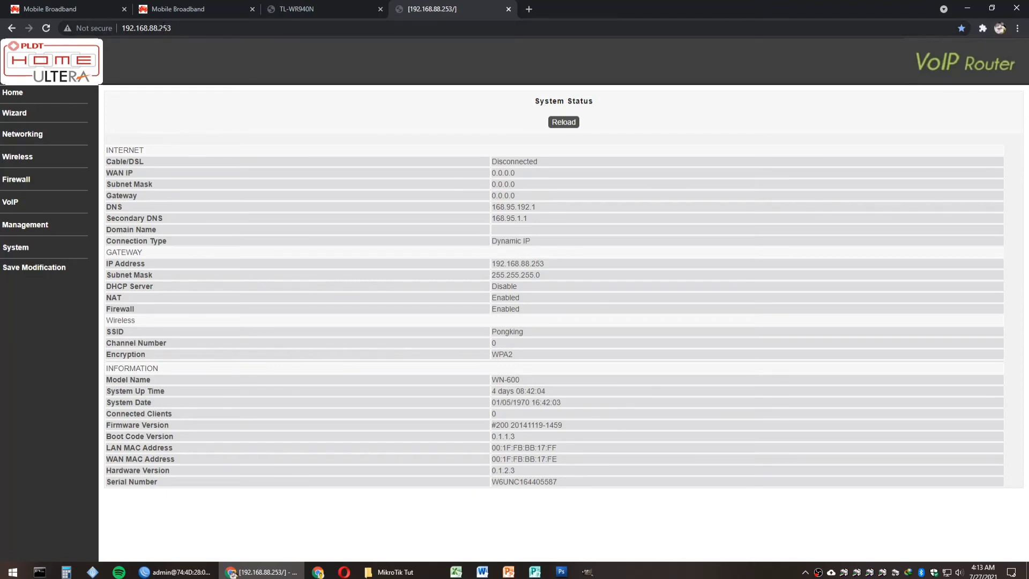
pyautogui.click(298, 8)
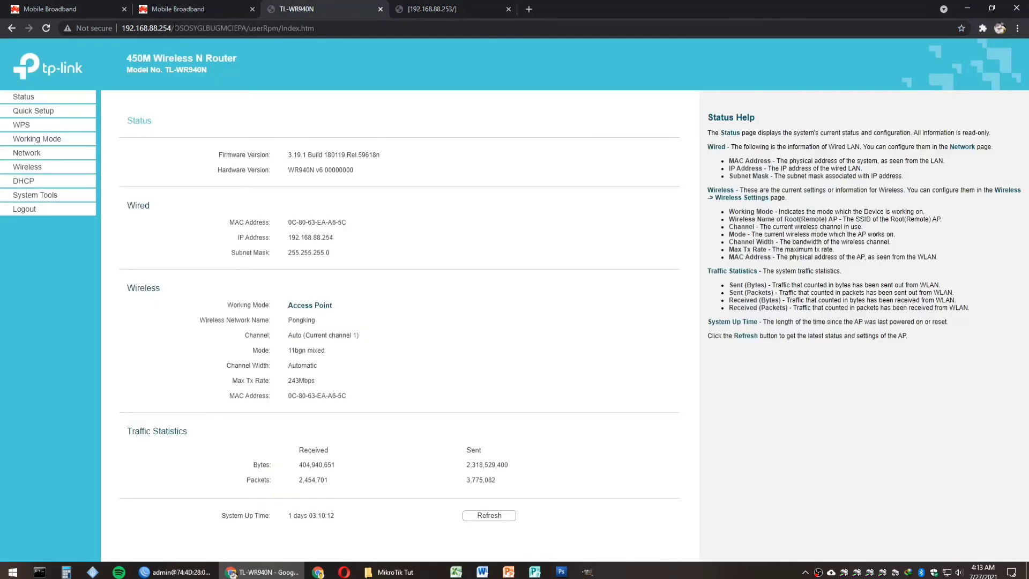
pyautogui.click(450, 6)
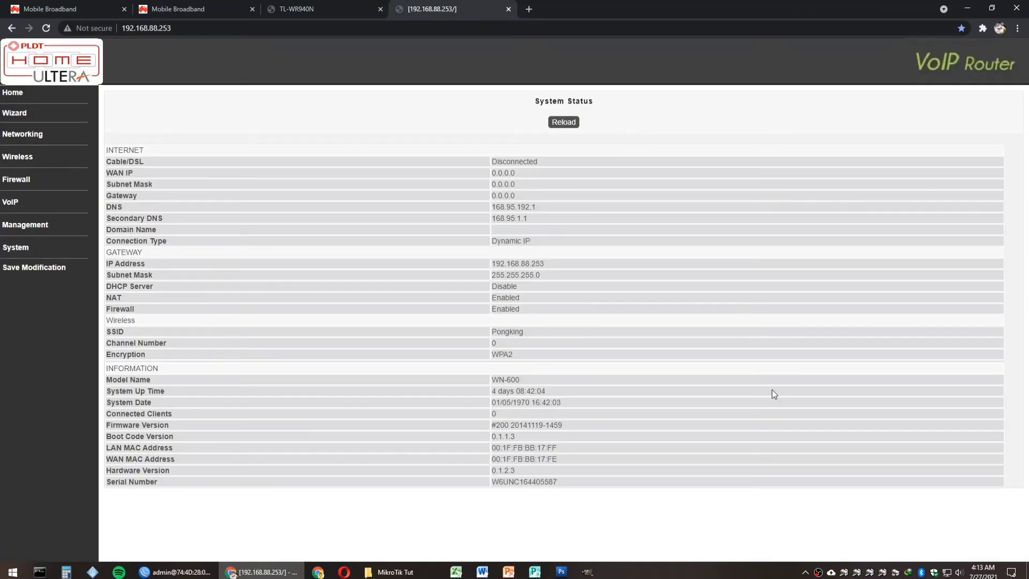
pyautogui.rightClick(818, 573)
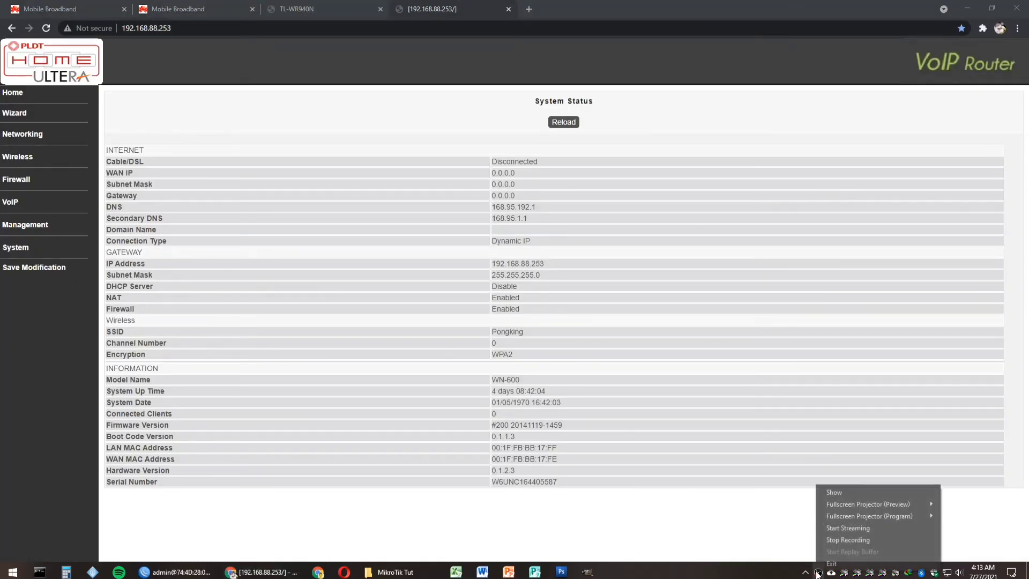
pyautogui.click(829, 541)
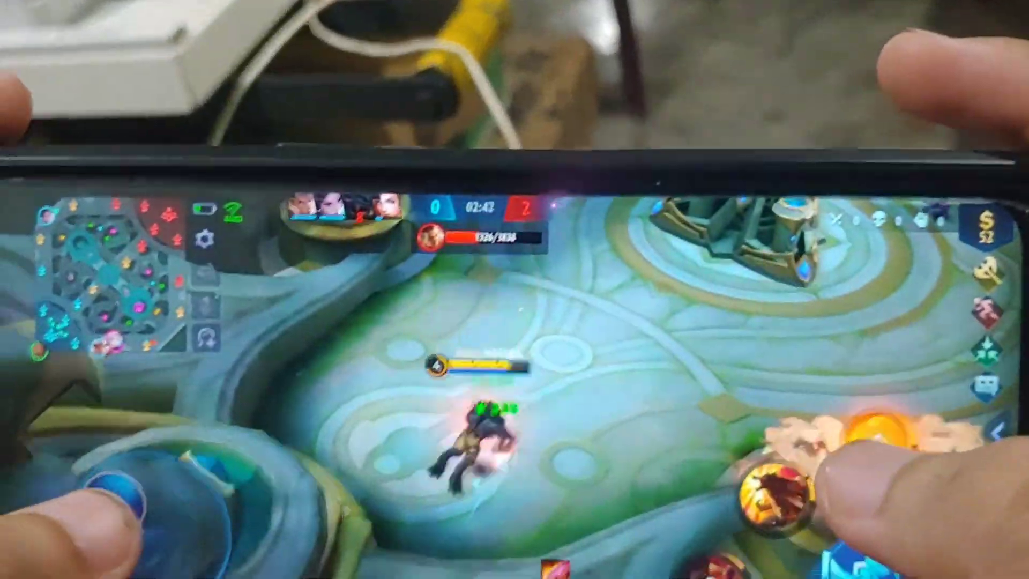